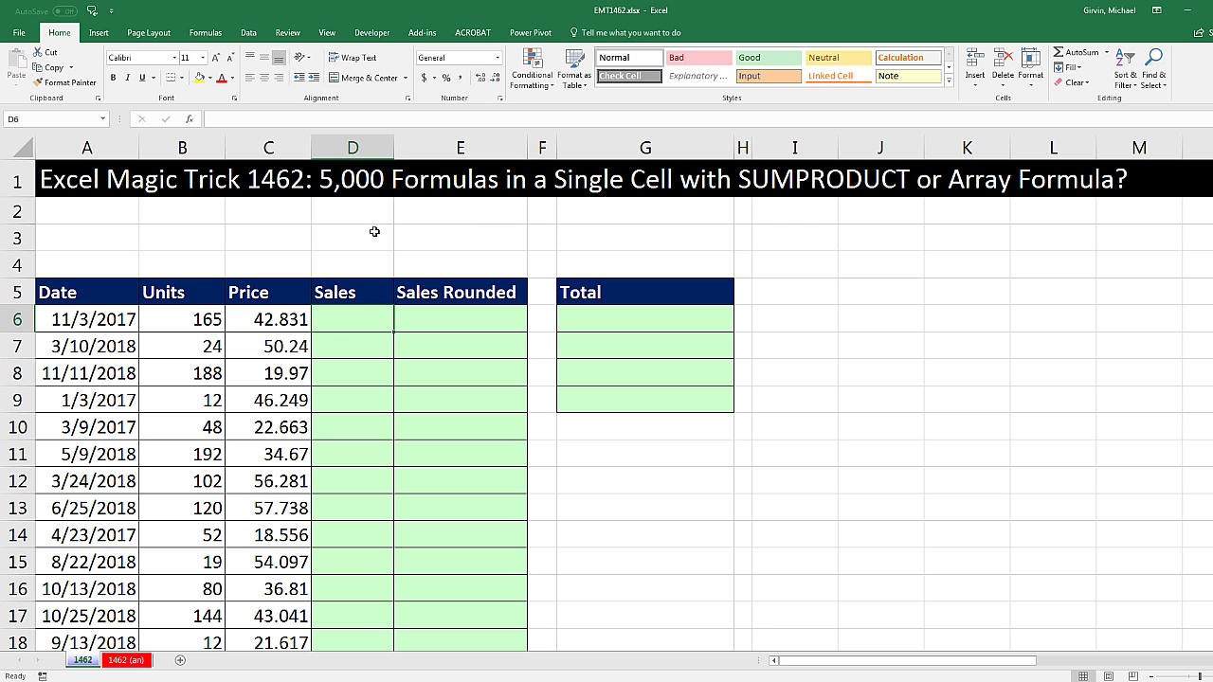
Inspect the Price and Sales columns, jump to the last data row, and return to the top.
click(270, 319)
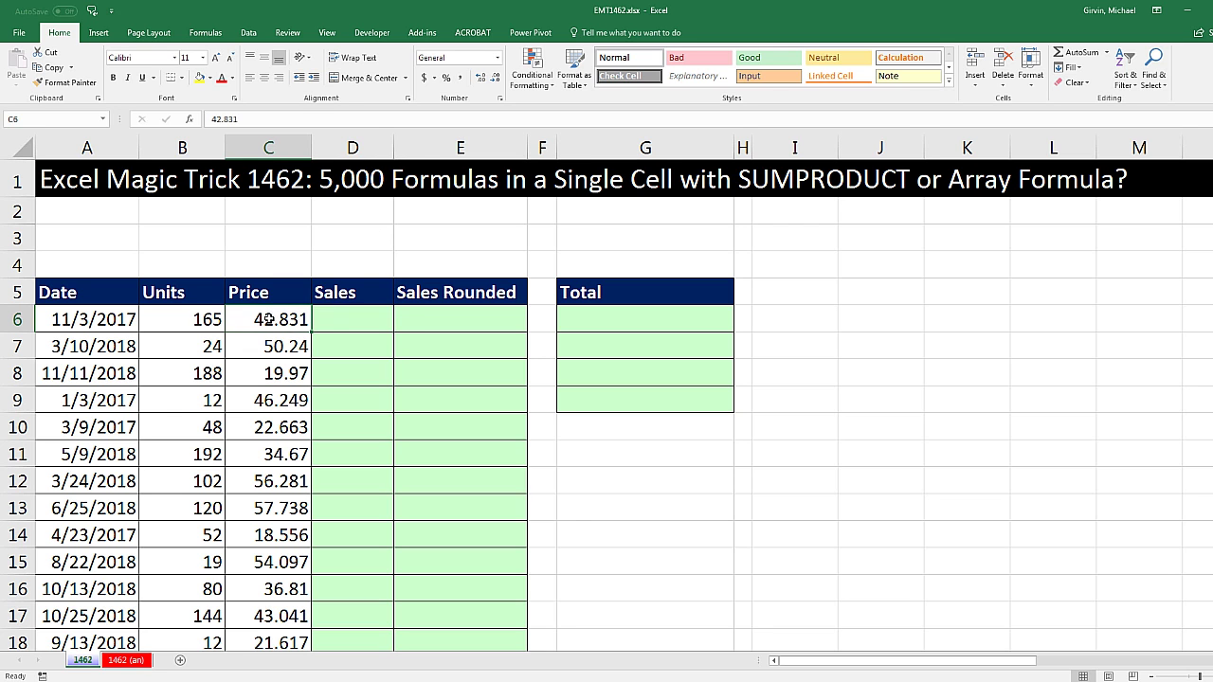
click(341, 315)
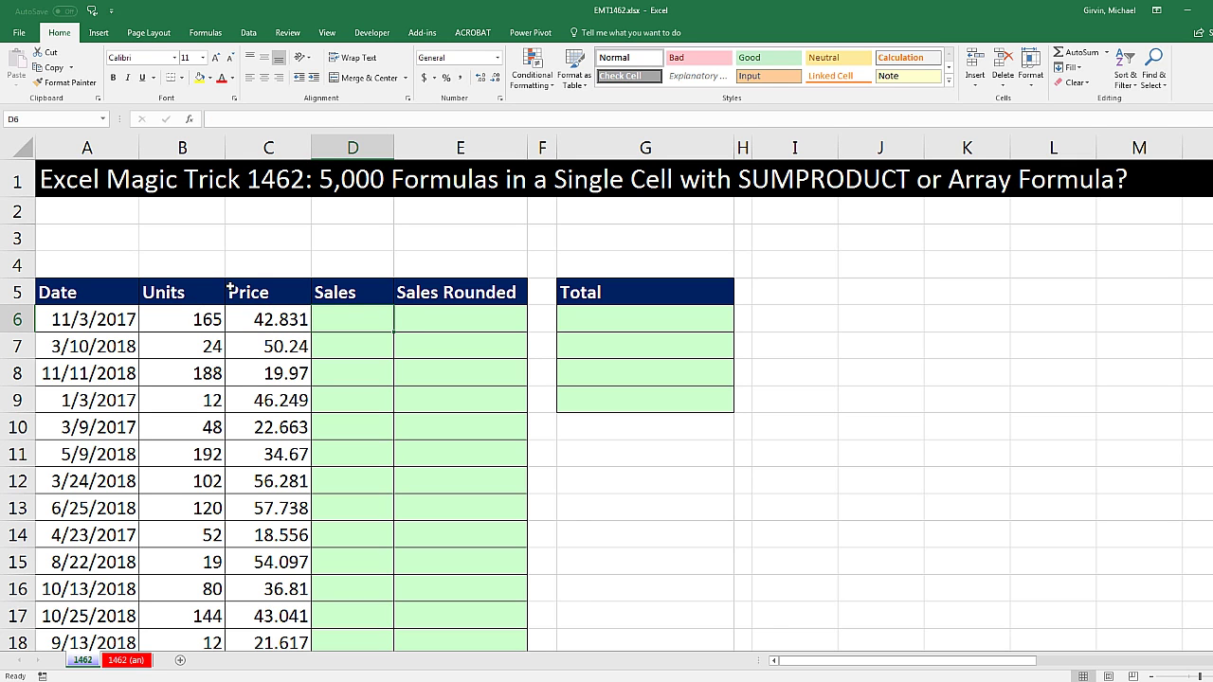
click(273, 322)
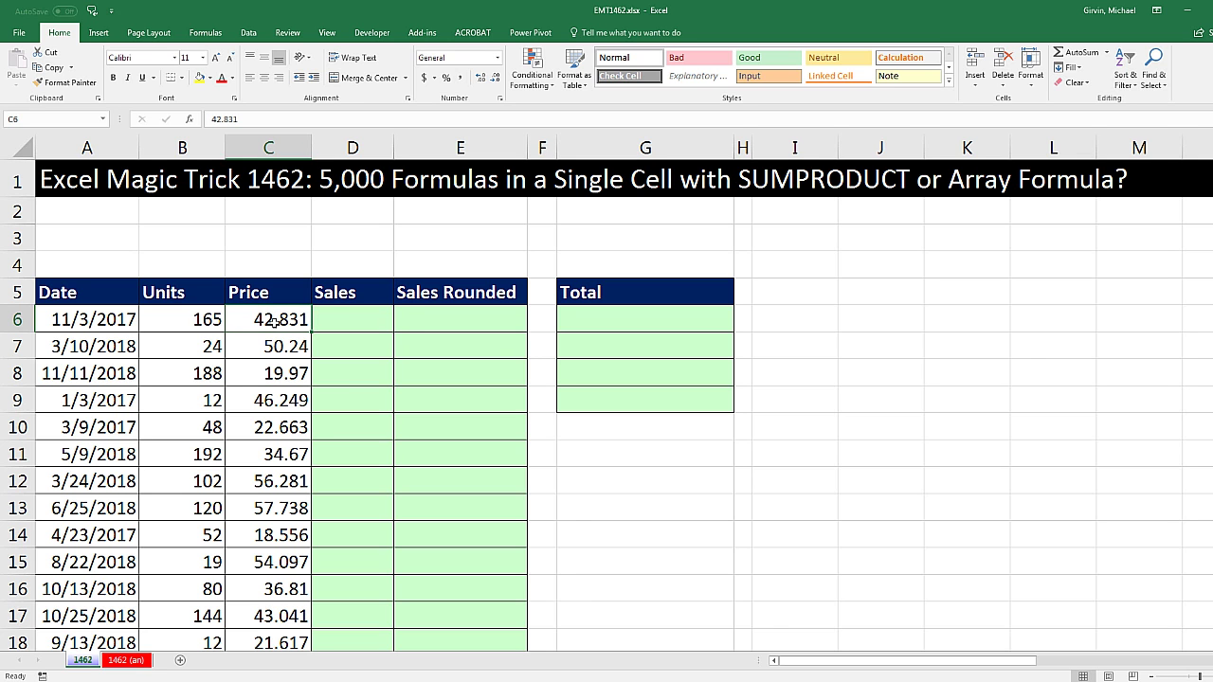
key(ctrl+Down)
scroll(282, 602, down, 2)
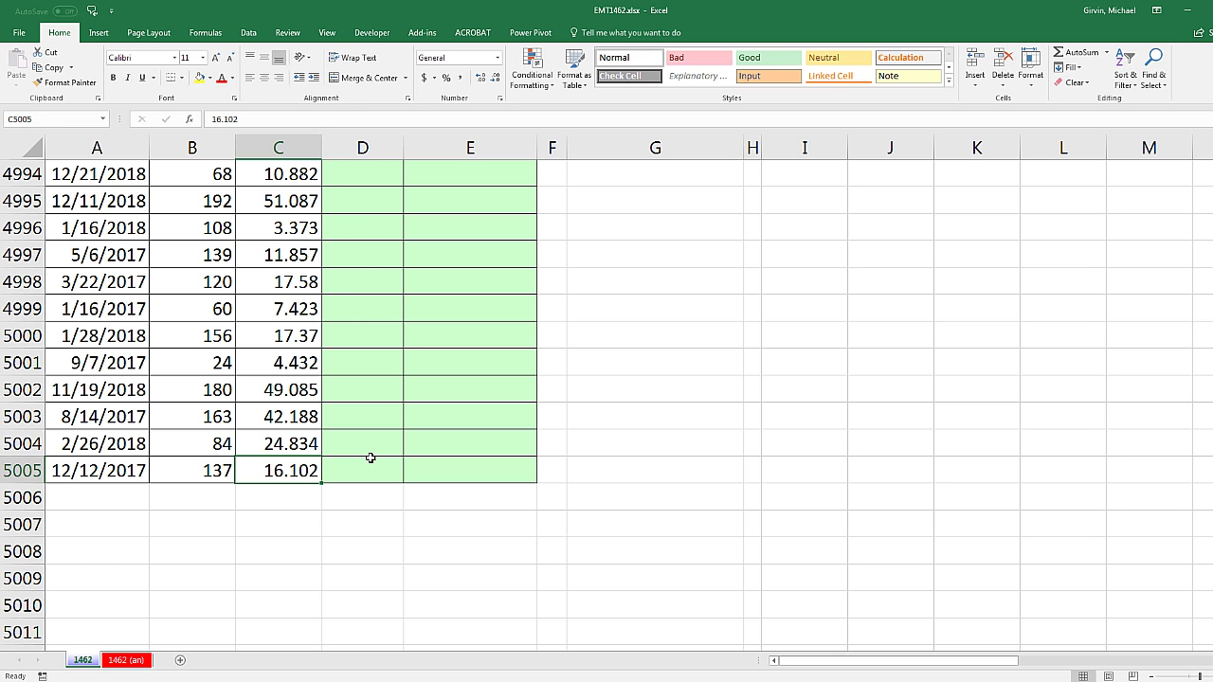
key(ctrl+Home)
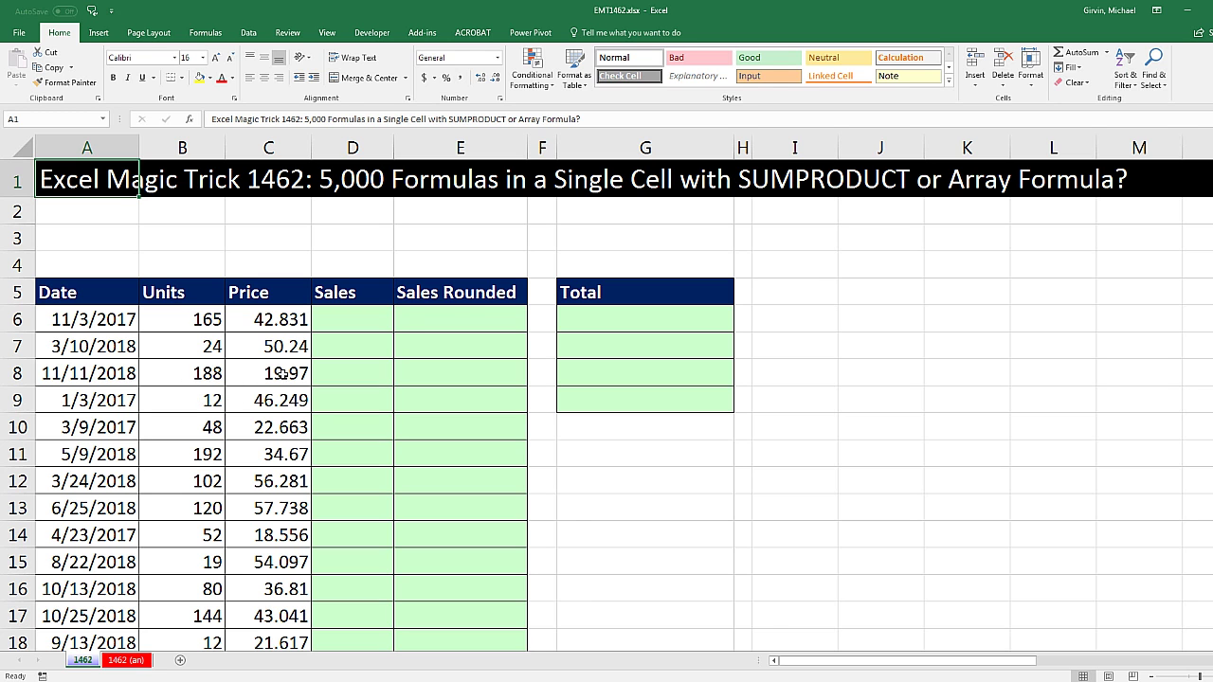
Enter the formula =B6*C6 in Sales cell D6.
click(617, 321)
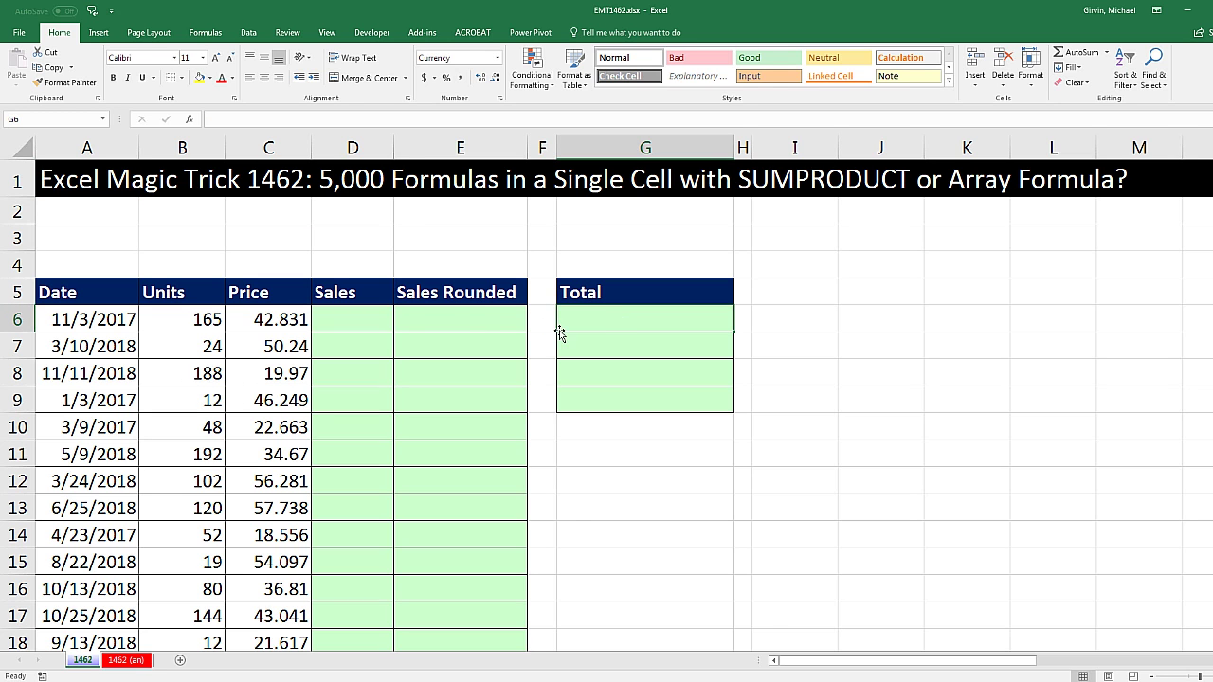
click(326, 322)
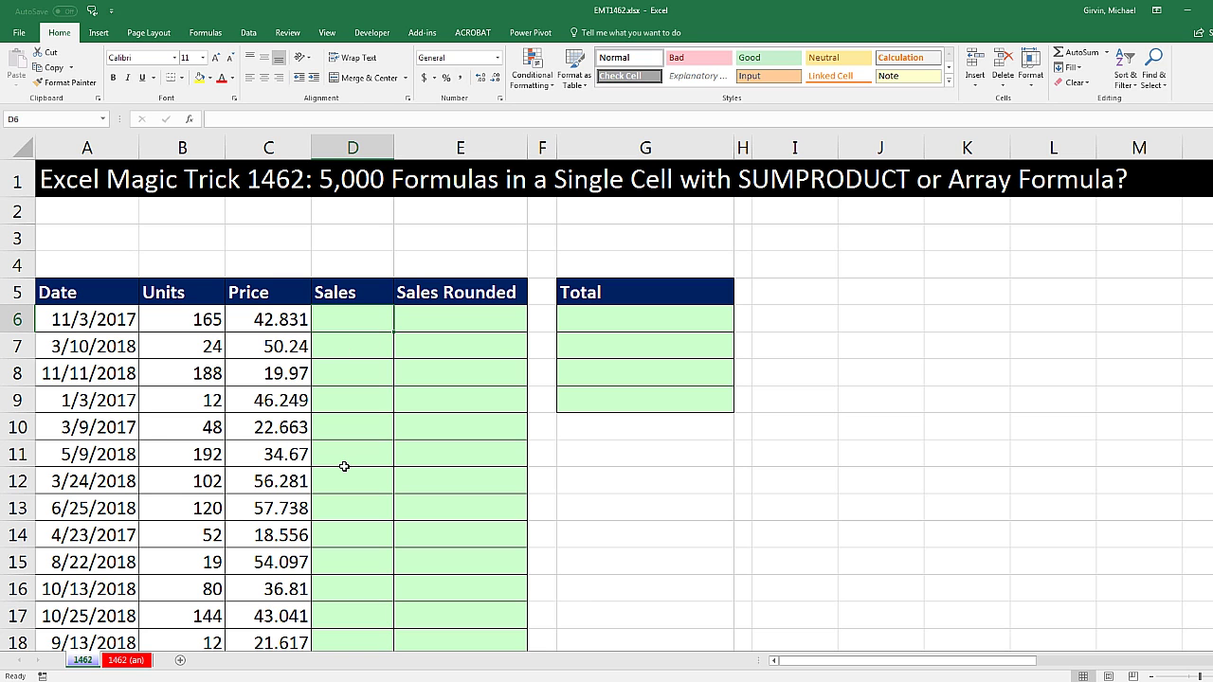
text(=)
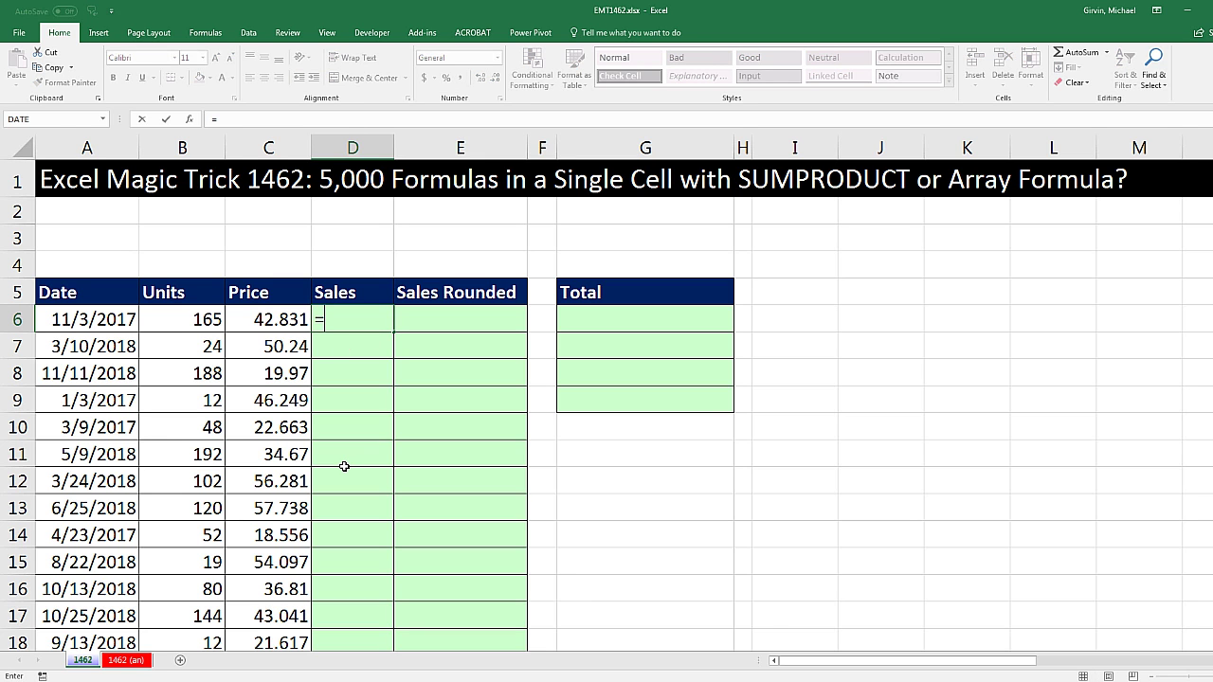
key(Left)
key(Left)
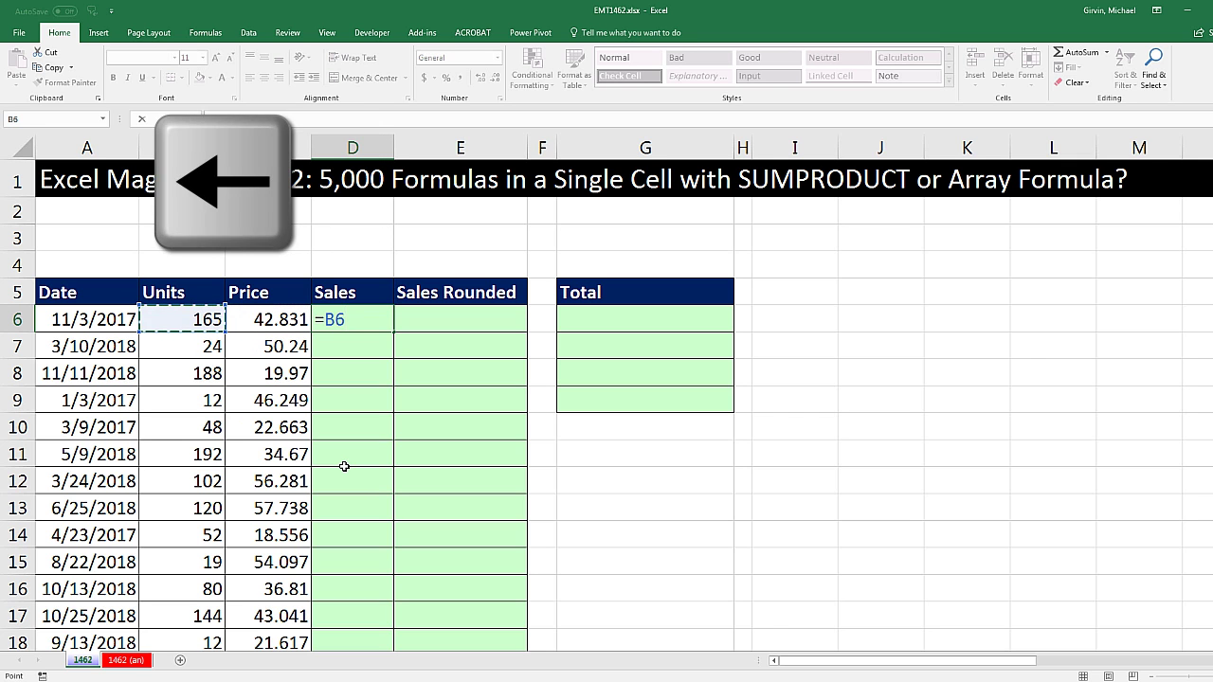
text(*)
key(Left)
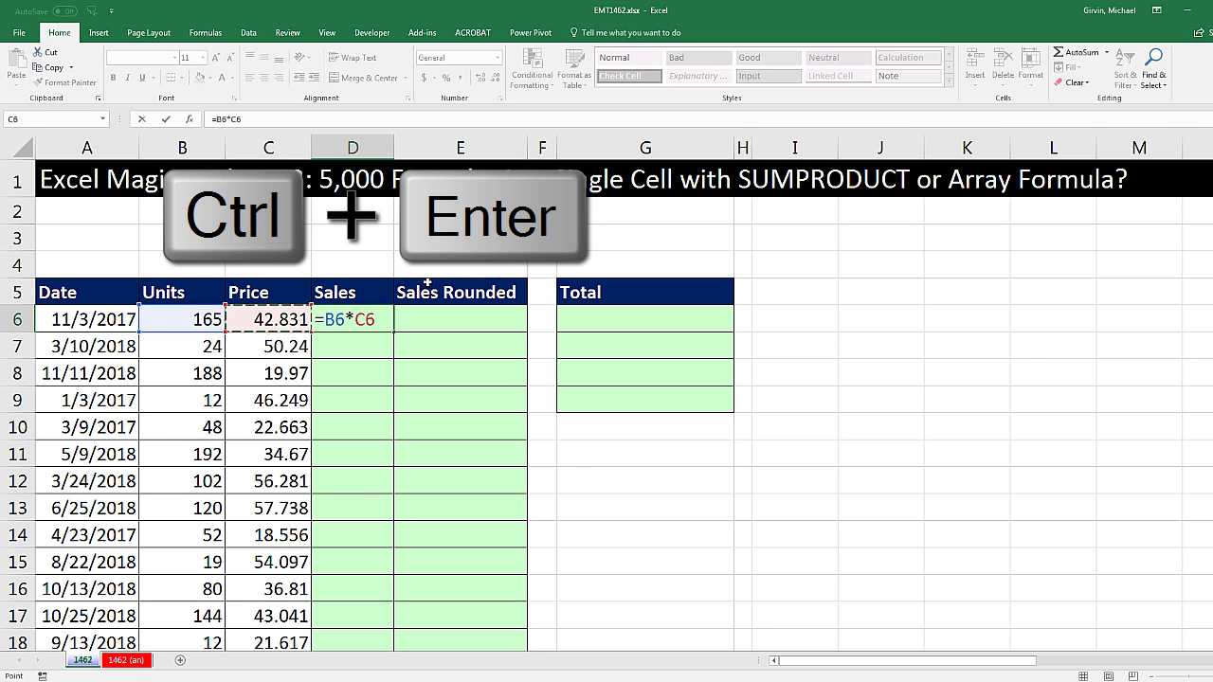
key(ctrl+Return)
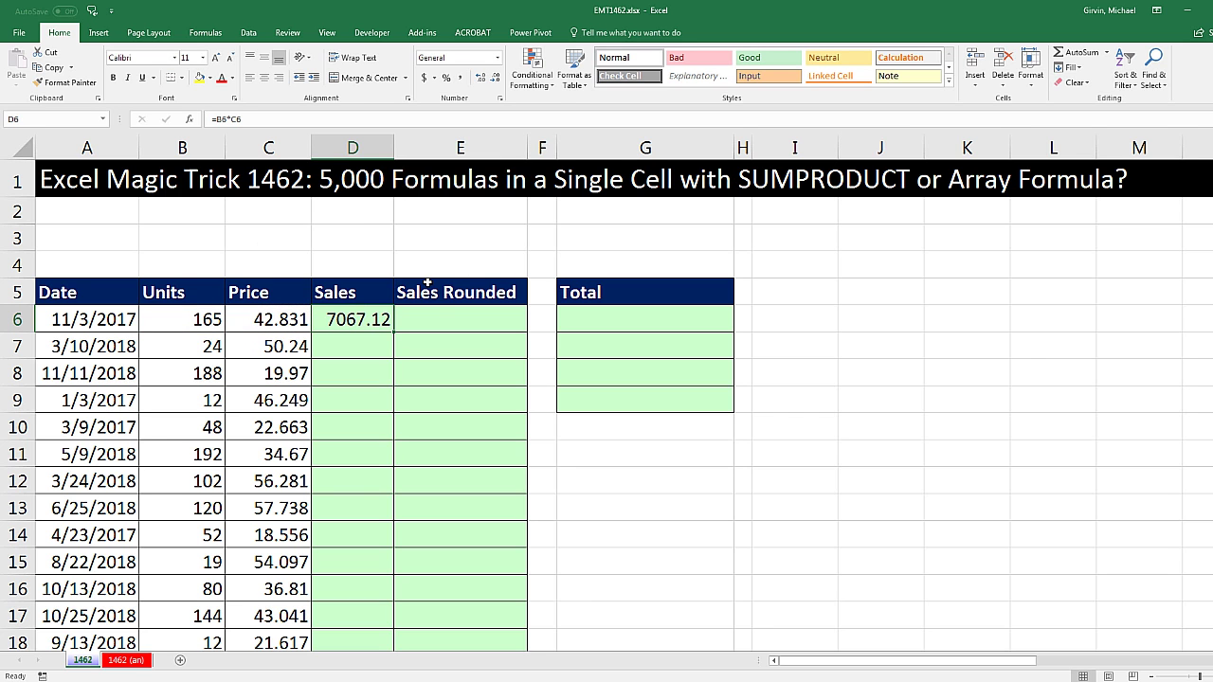
Fill the Sales formula down to D5005 and verify the last row's formula.
double_click(392, 331)
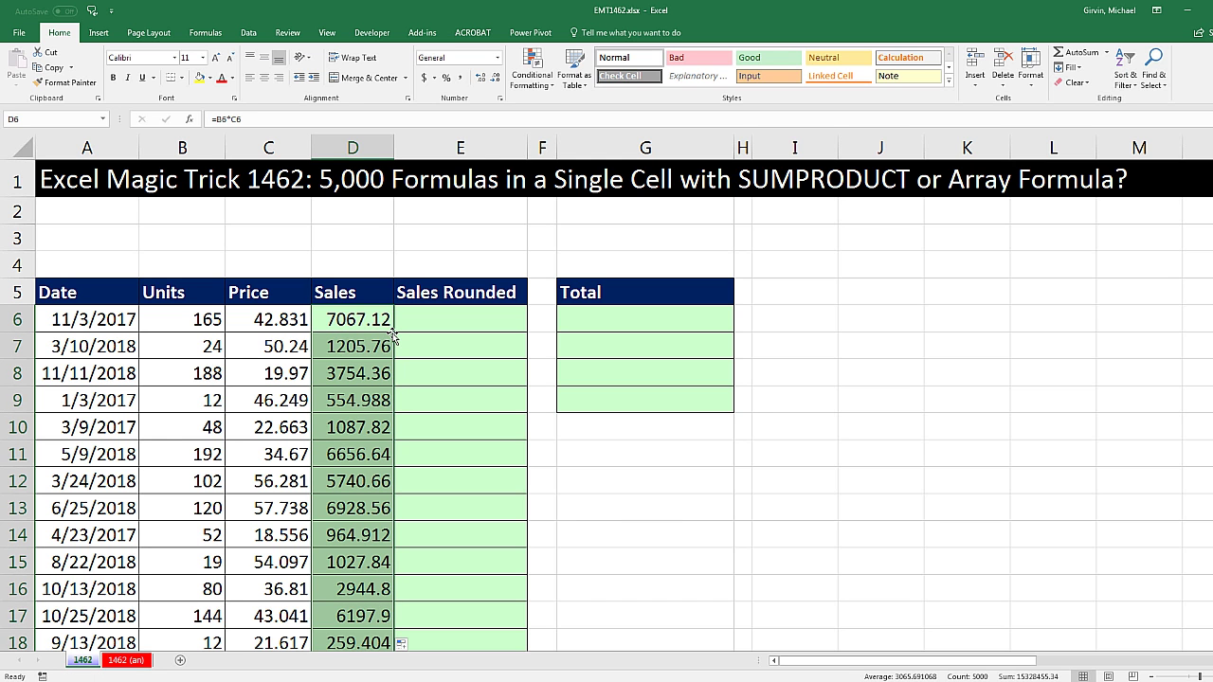
key(ctrl+Down)
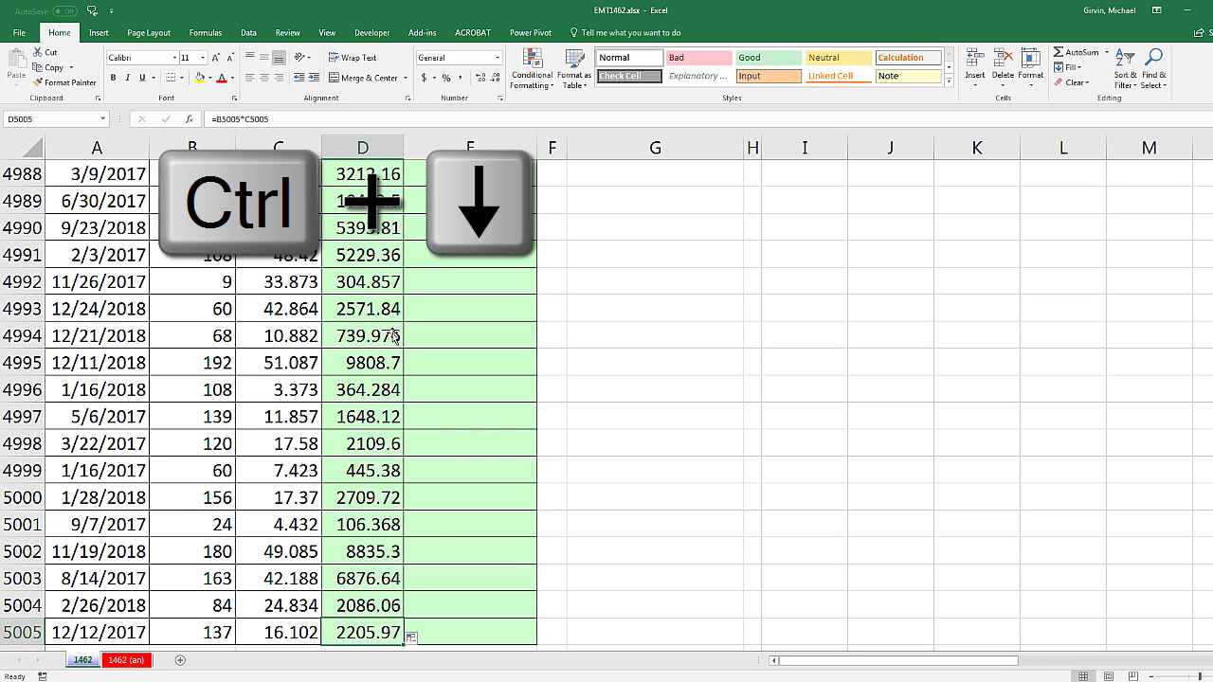
key(F2)
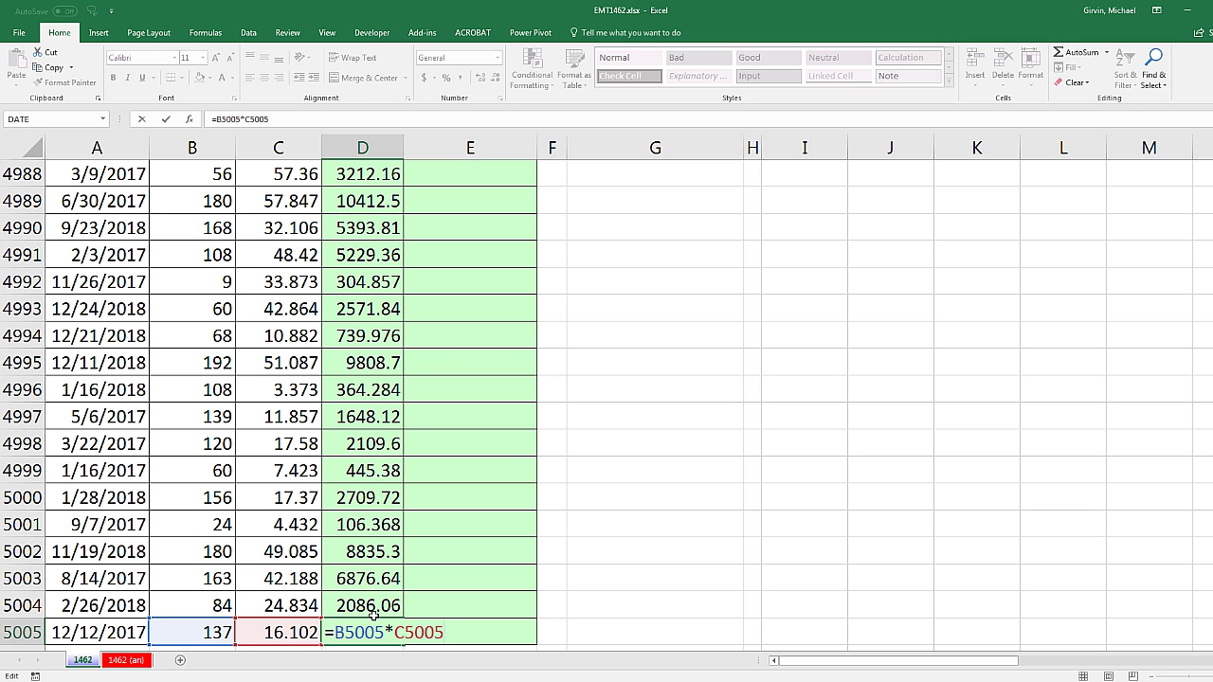
key(Escape)
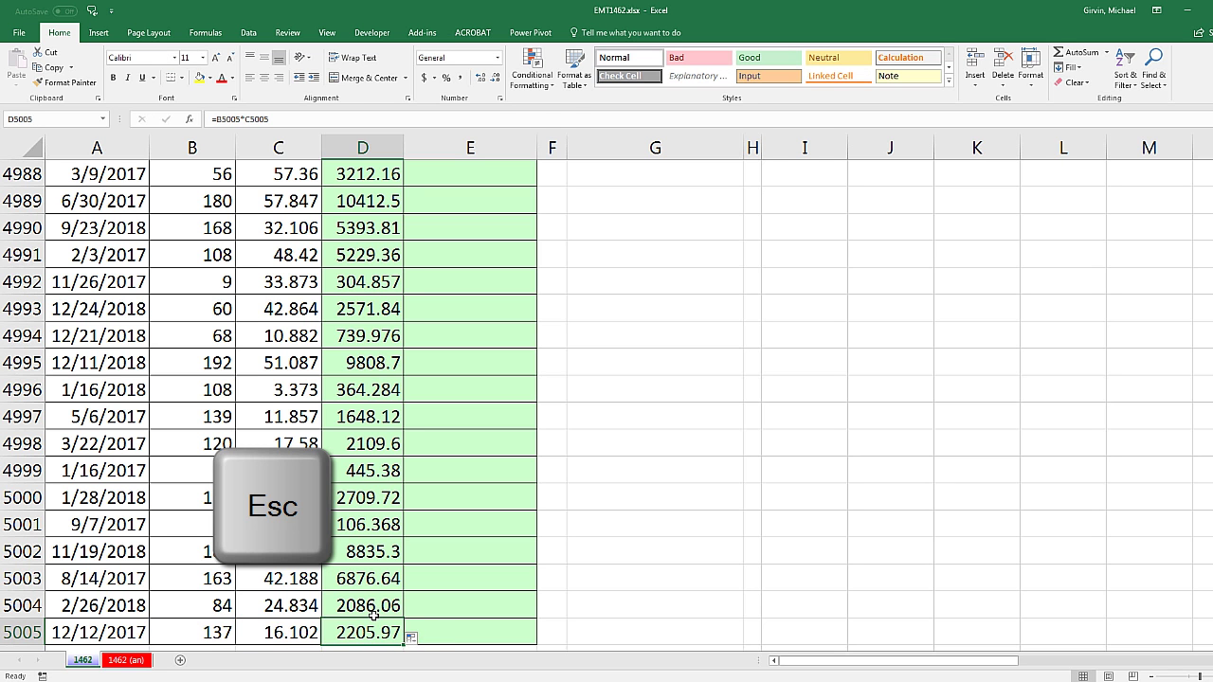
key(ctrl+Home)
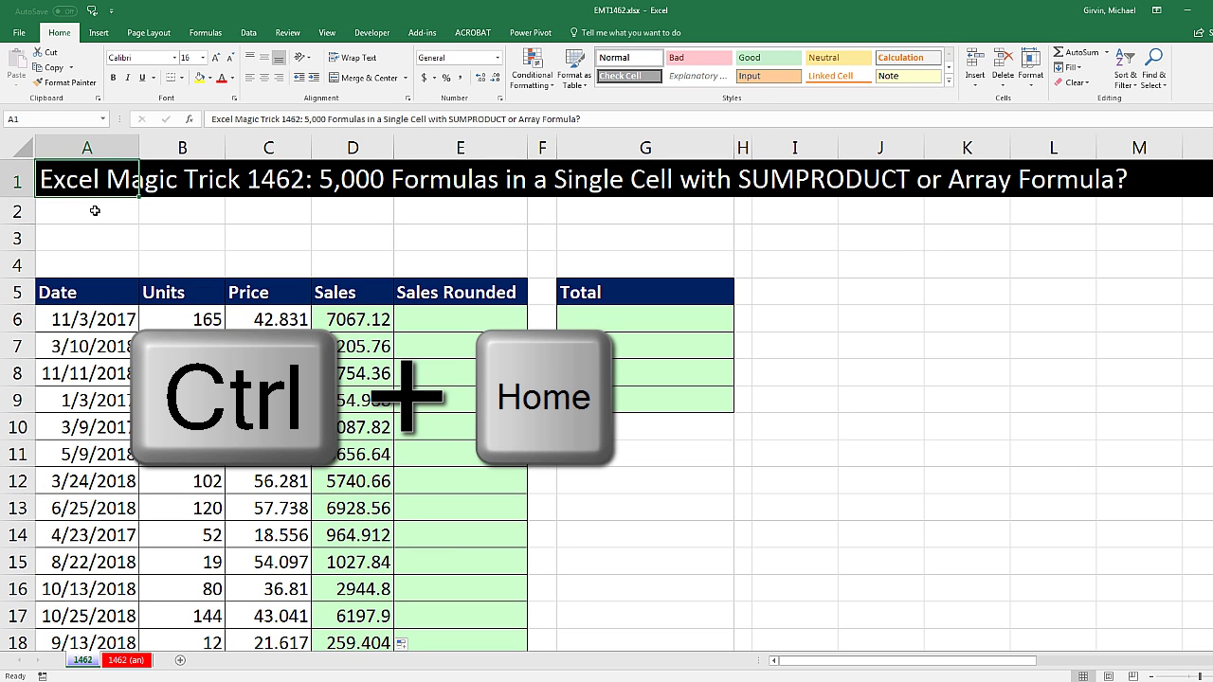
click(607, 327)
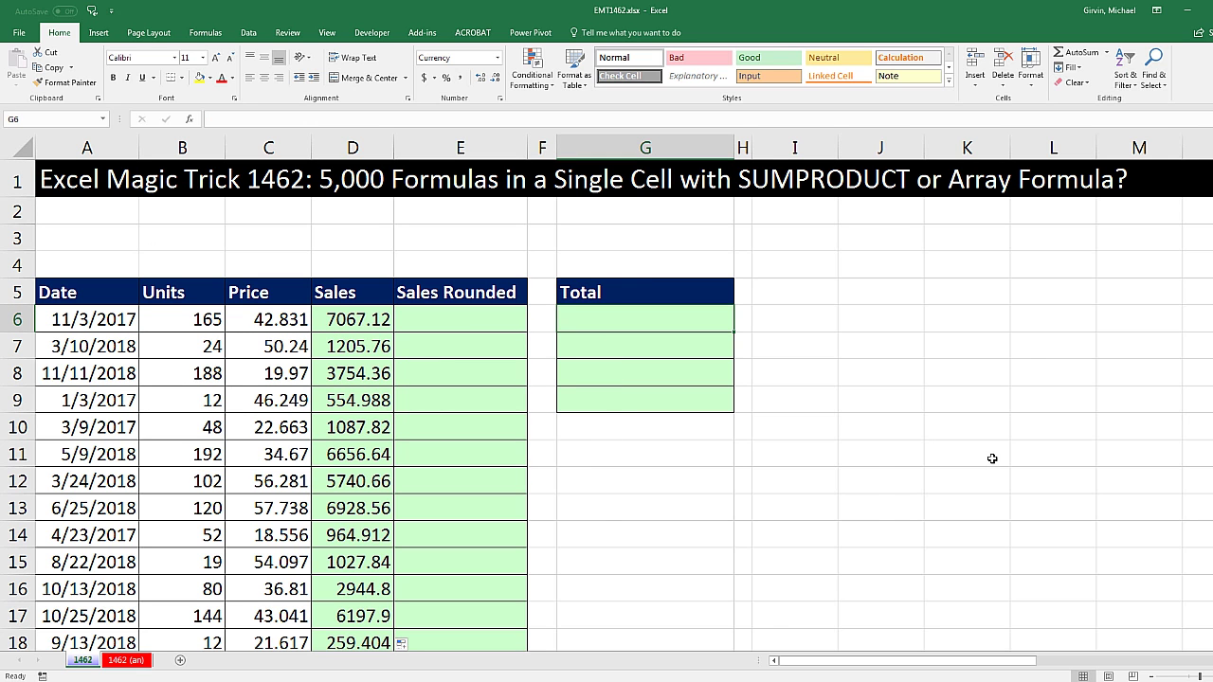
Enter =SUM(D6:D5005) in G6, totalling $15,328,455.338000.
key(alt+equal)
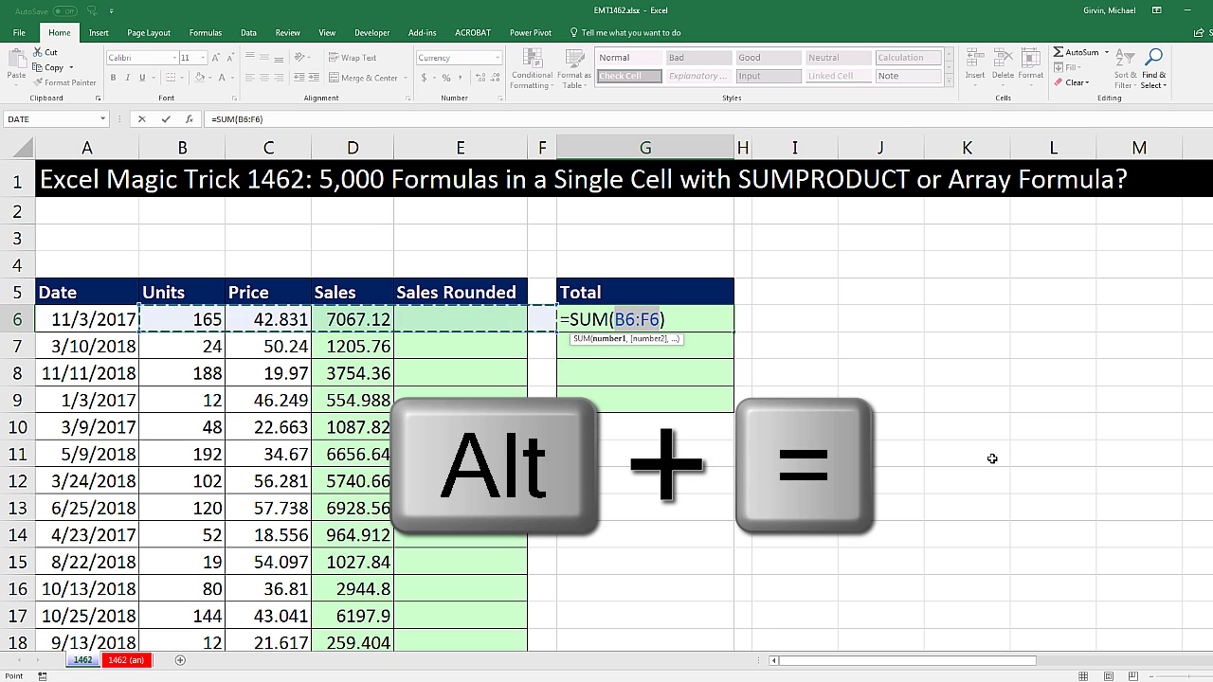
click(365, 319)
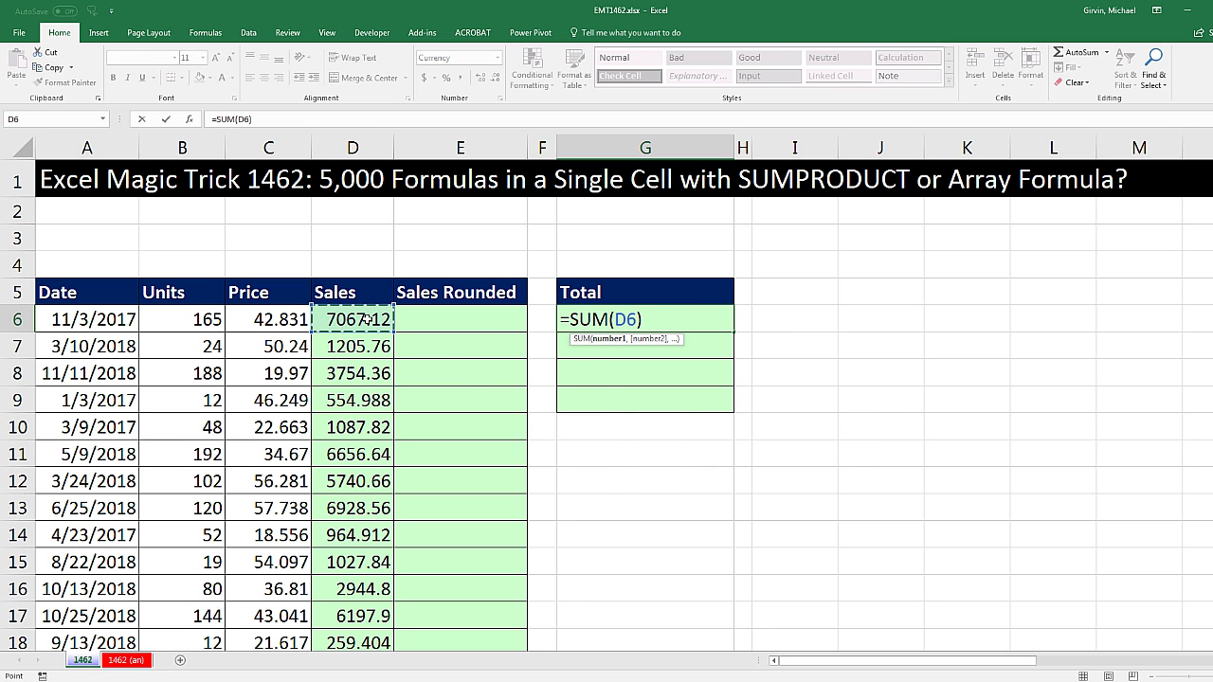
key(ctrl+shift+Down)
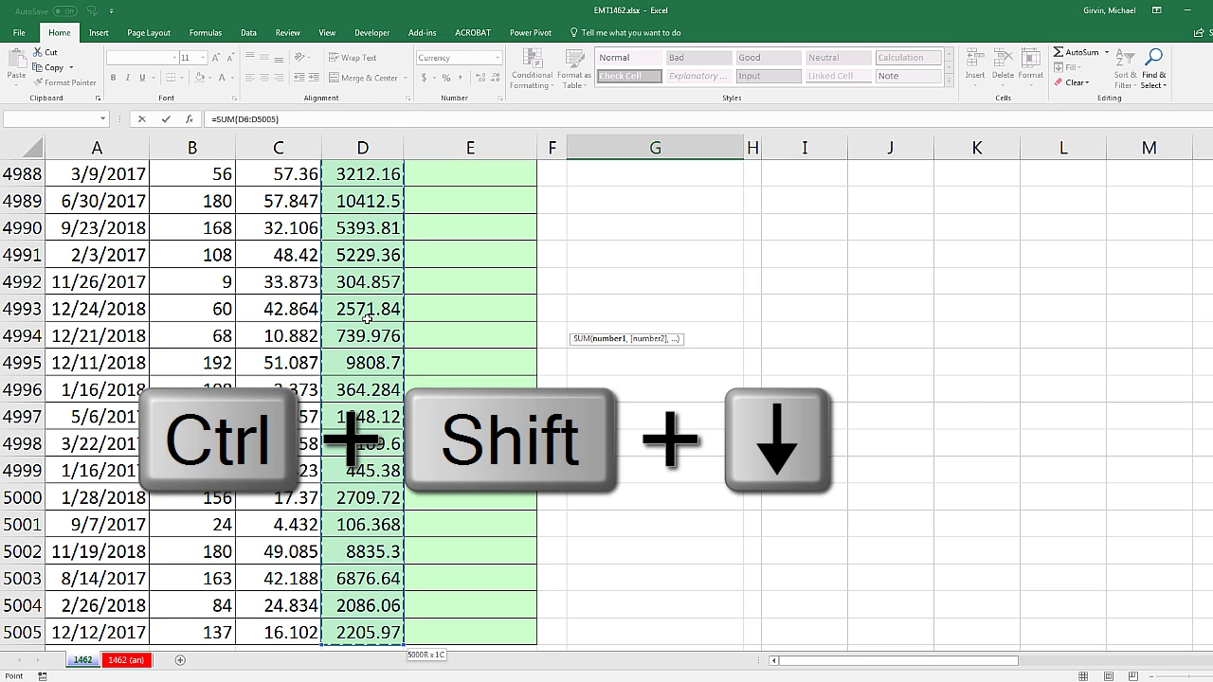
key(ctrl+BackSpace)
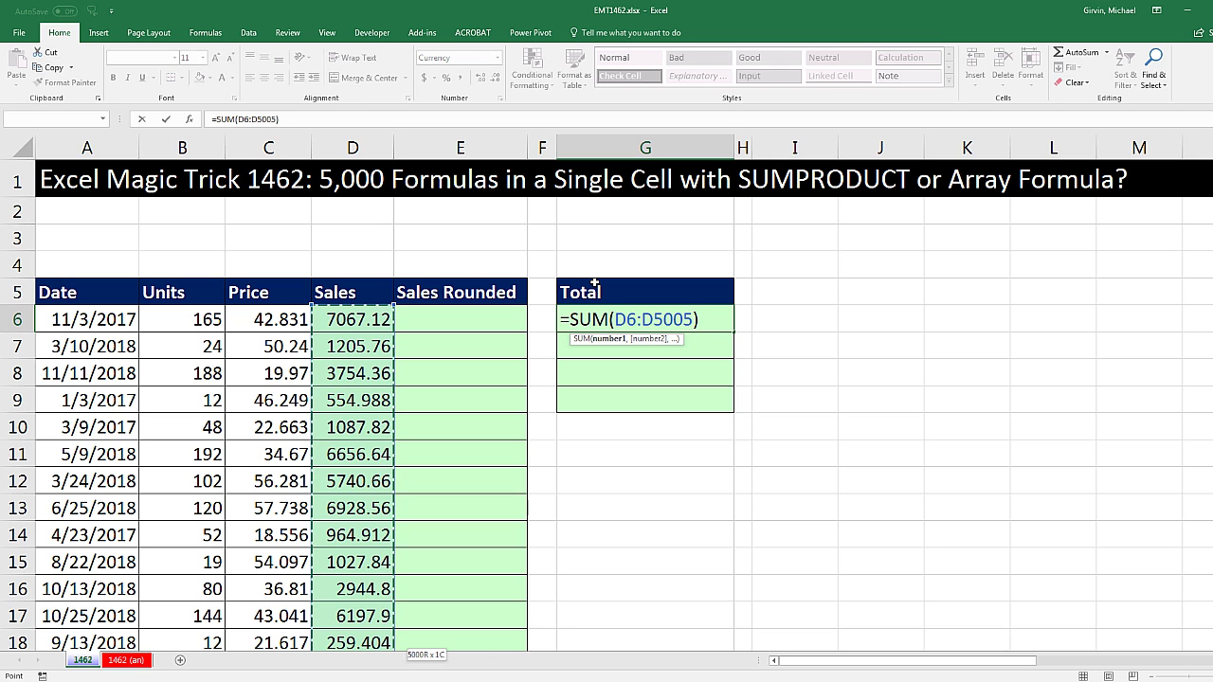
key(Return)
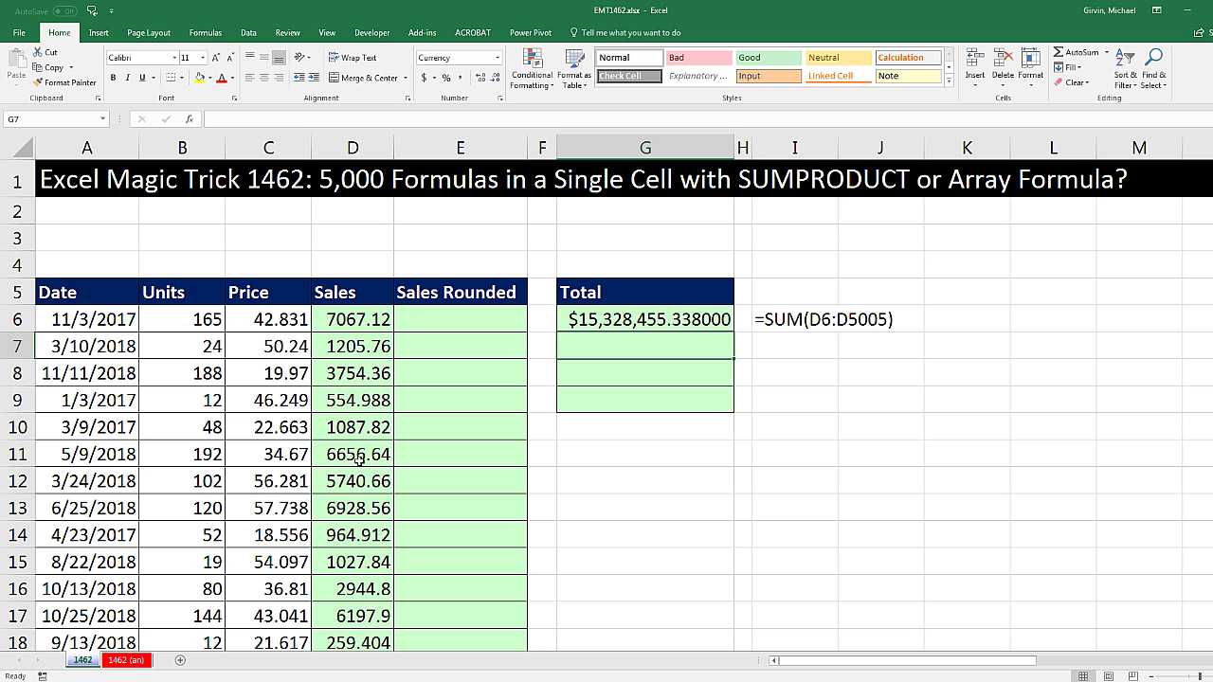
Review the G6 total formula and the Sales formulas in the first rows of column D.
click(647, 322)
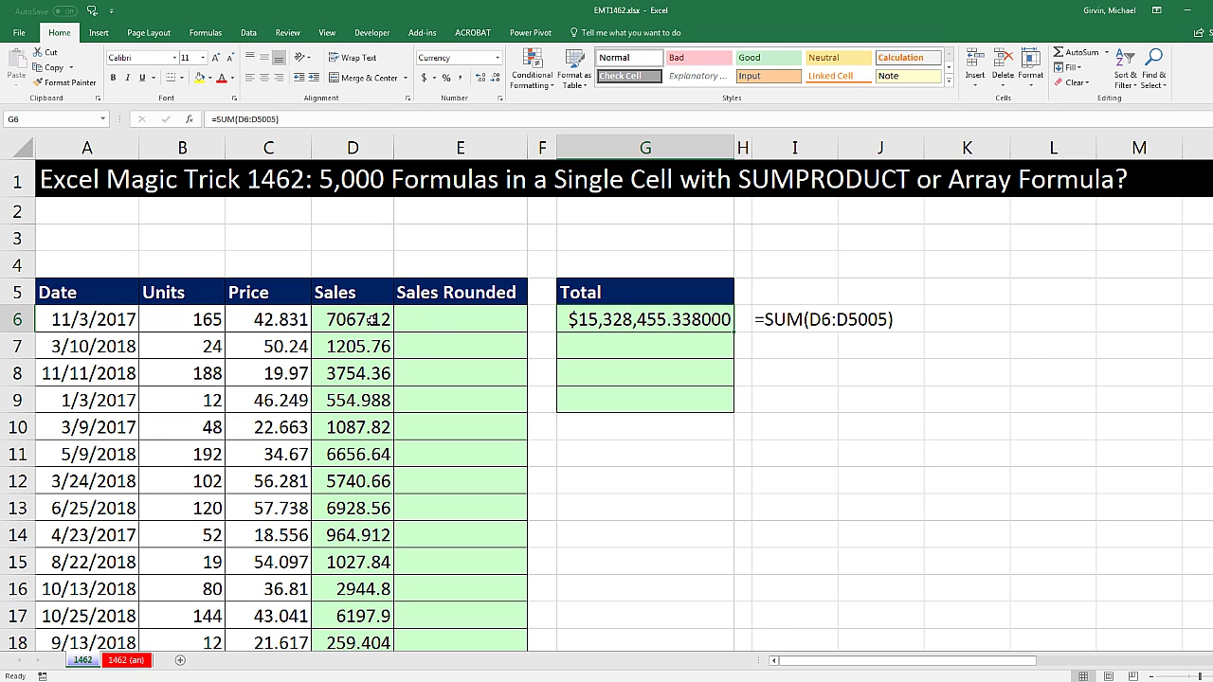
click(371, 318)
click(370, 351)
click(360, 377)
click(355, 400)
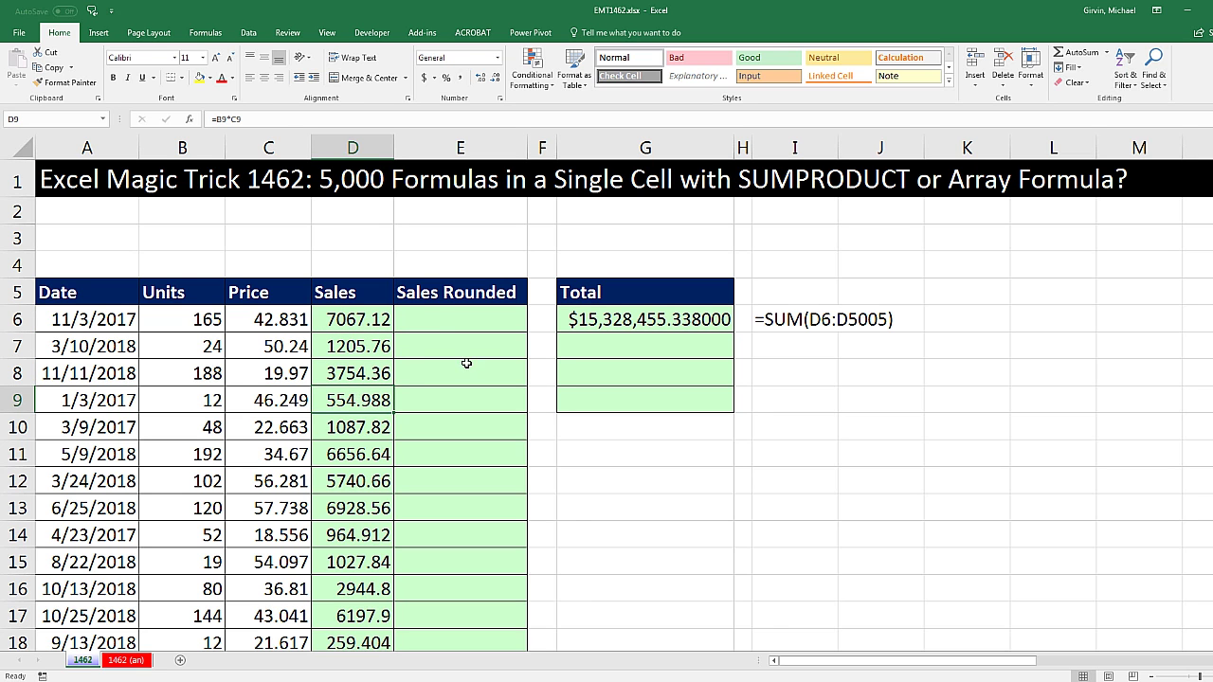
click(609, 347)
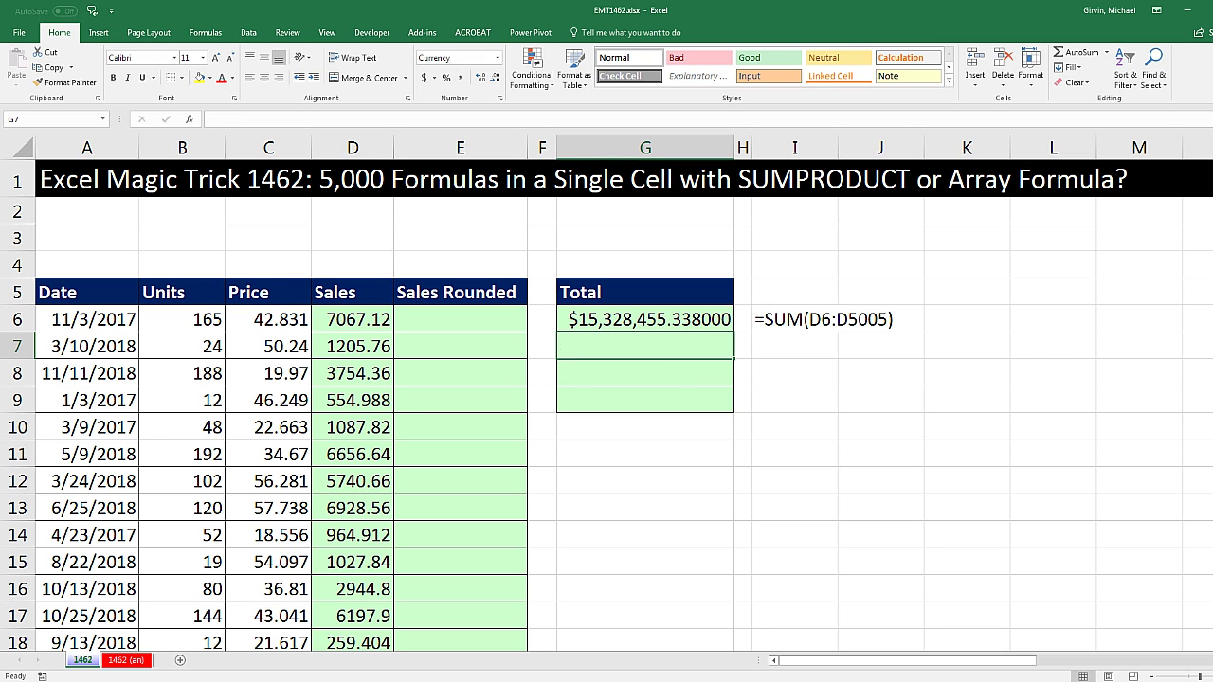
Start a SUMPRODUCT formula in G7, highlighting the SUM and PRODUCT parts of its name.
text(=sump)
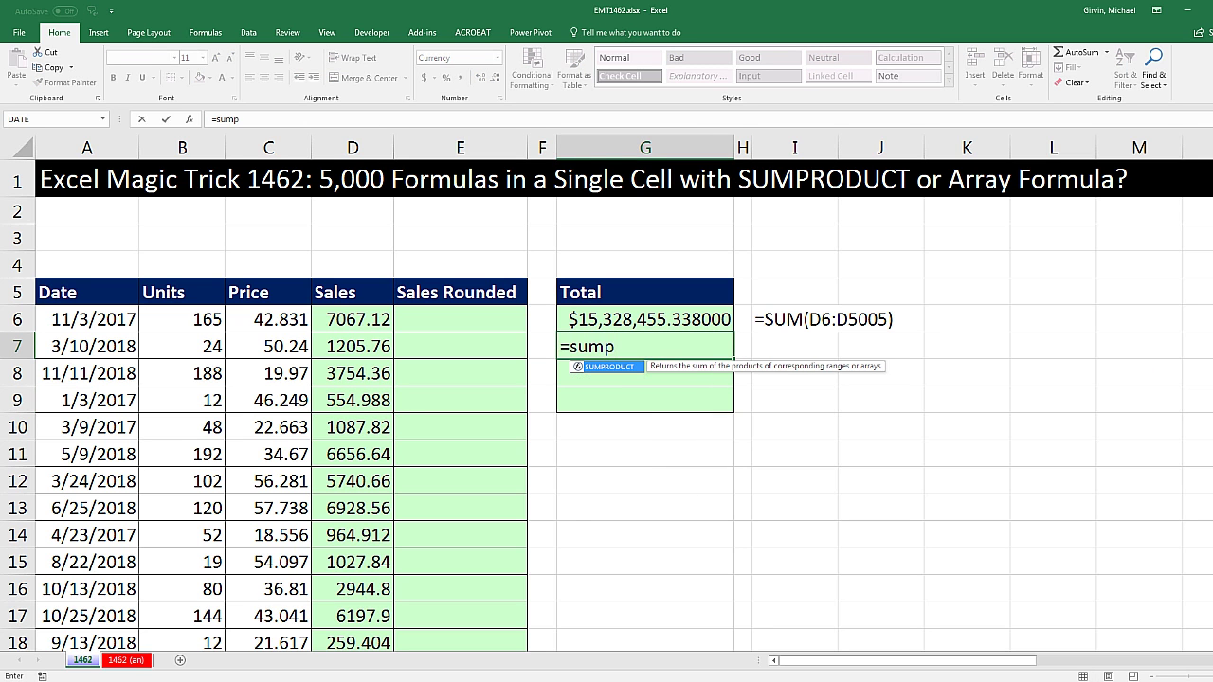
key(Tab)
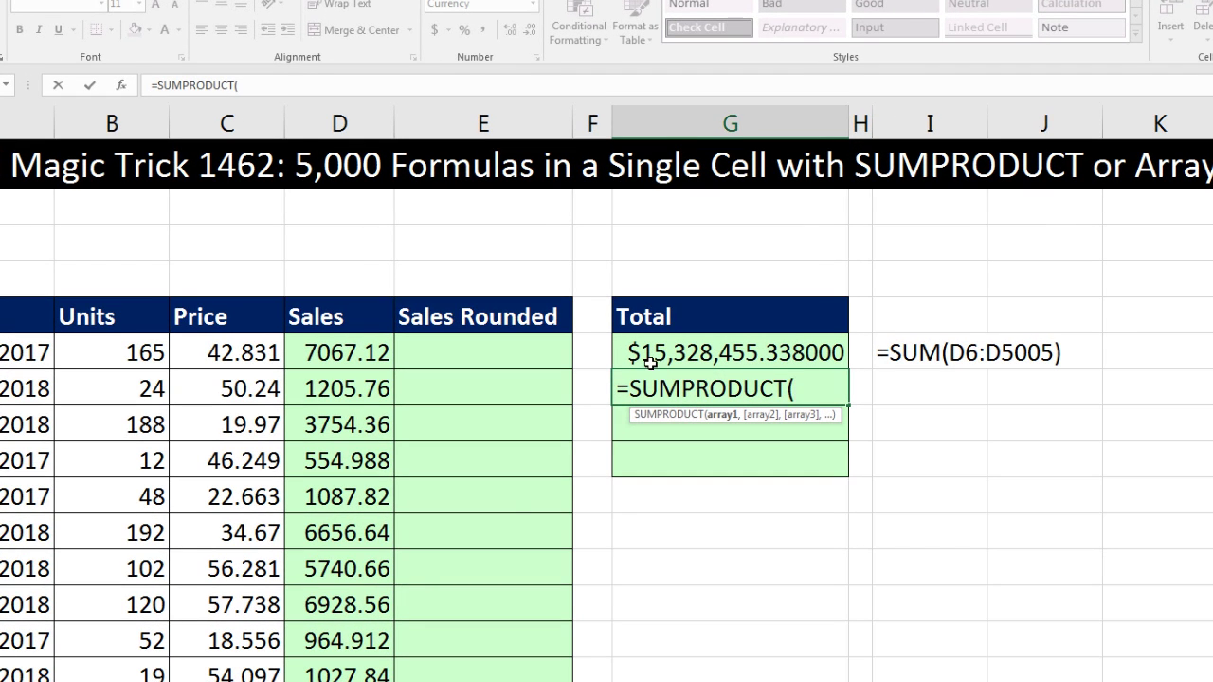
drag(682, 389, 788, 384)
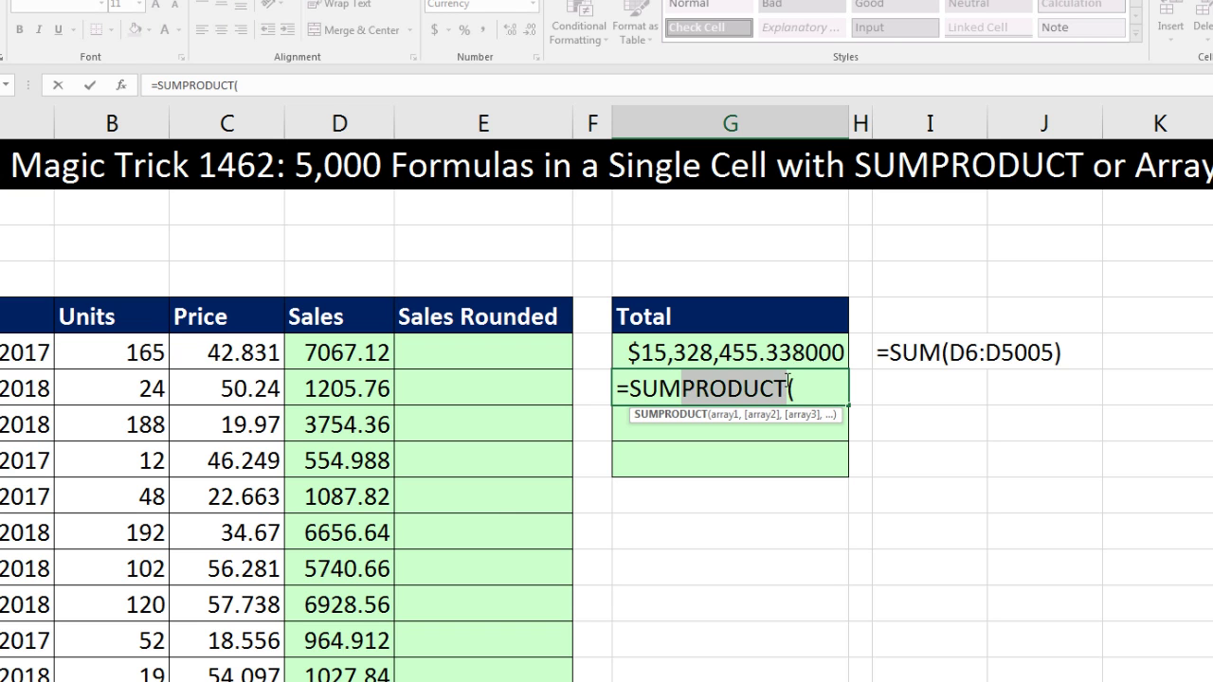
drag(629, 388, 684, 386)
click(834, 383)
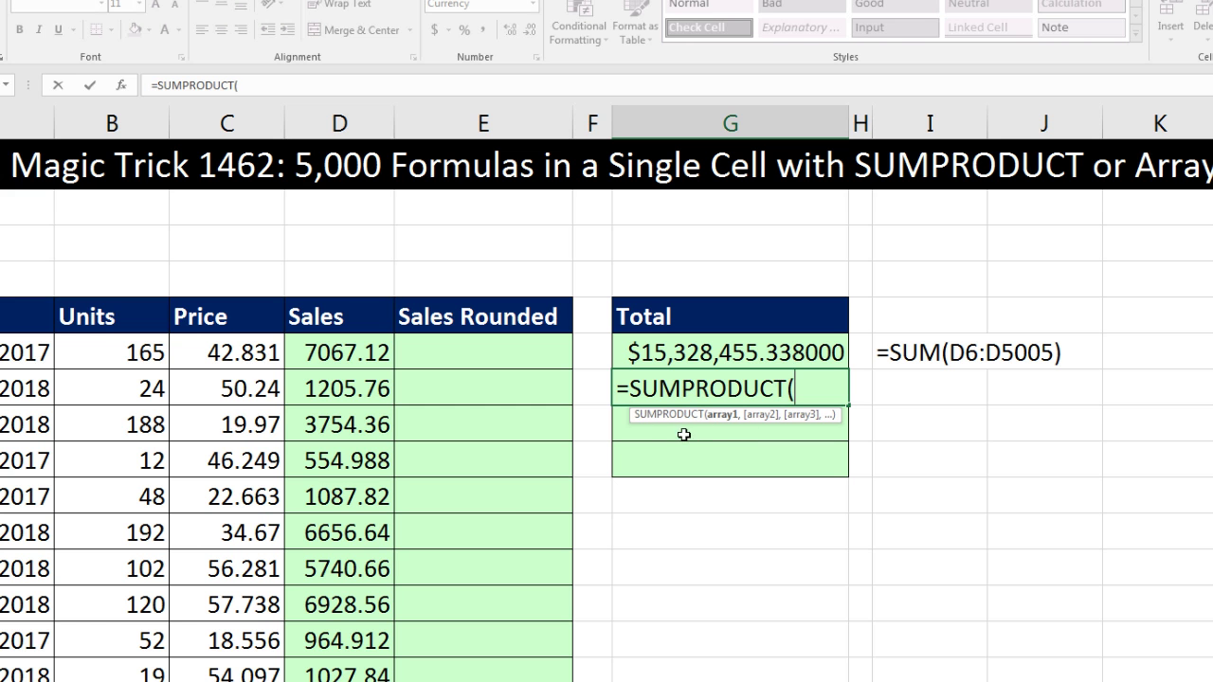
Give SUMPRODUCT the arrays B6:B5005 and C6:C5005 and close the parenthesis.
click(92, 352)
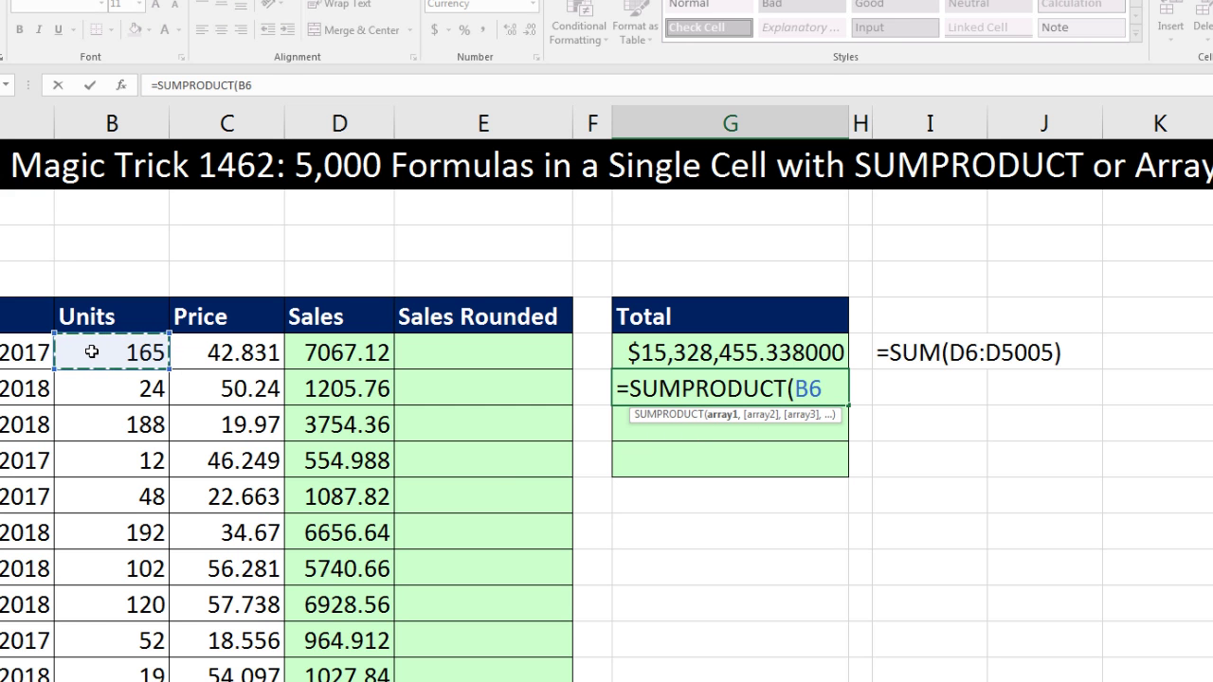
key(ctrl+shift+Down)
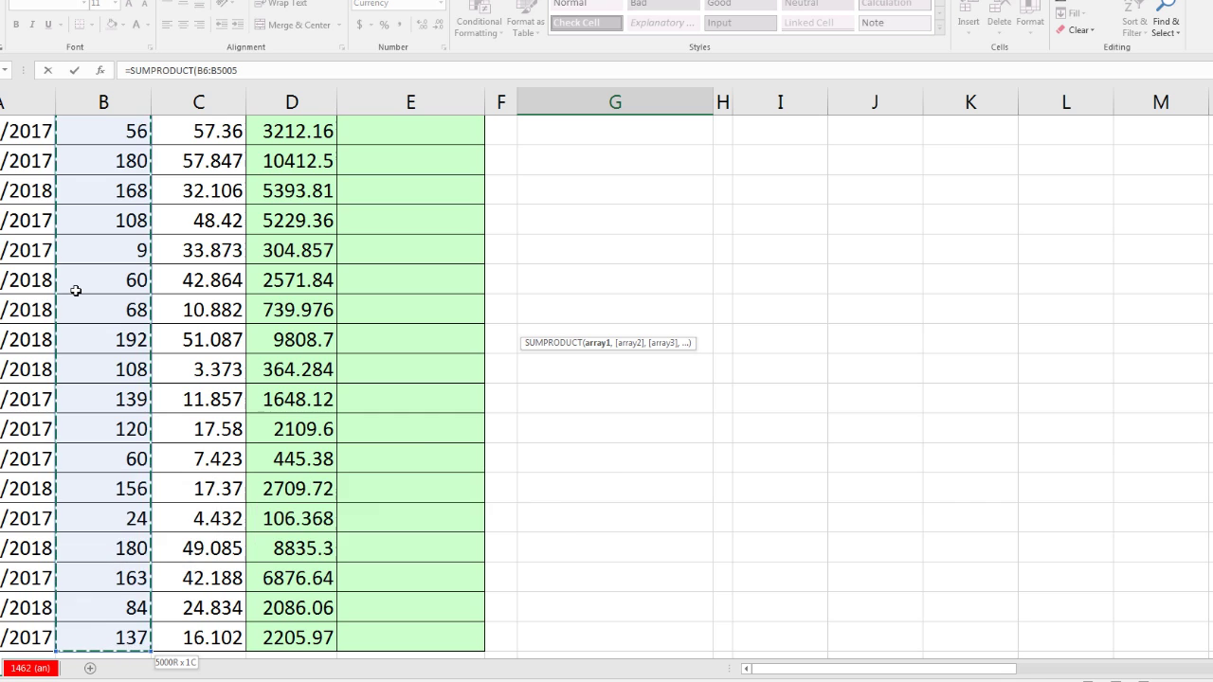
key(ctrl+BackSpace)
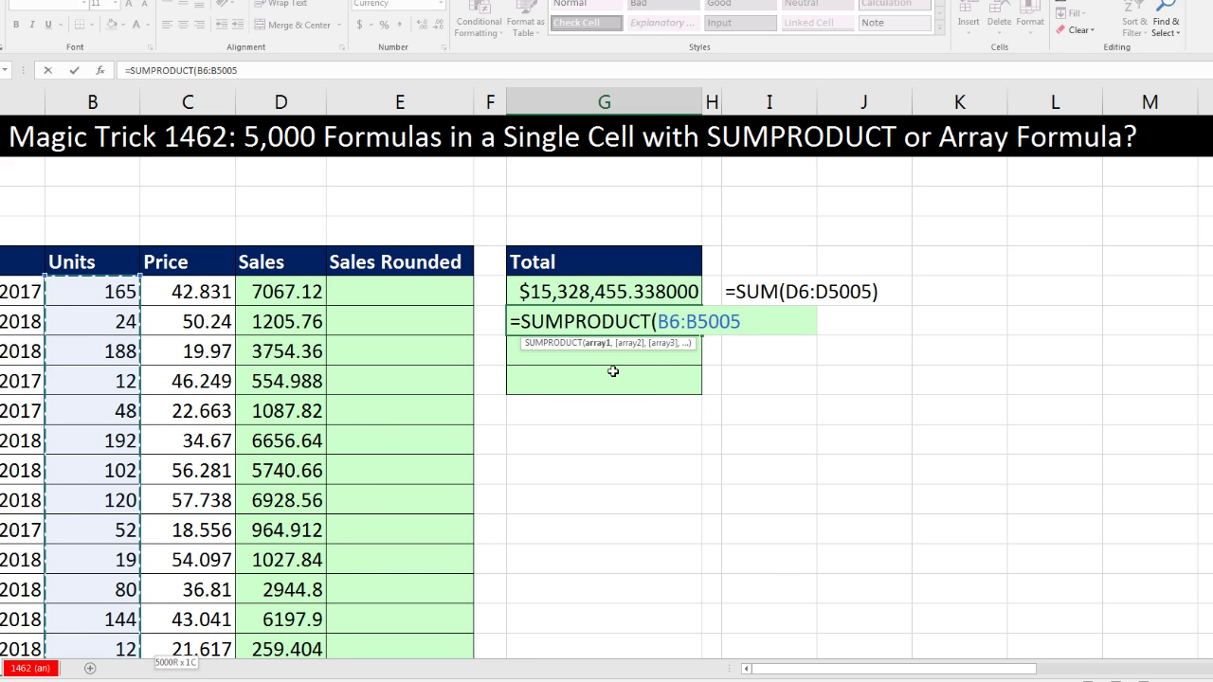
text(,)
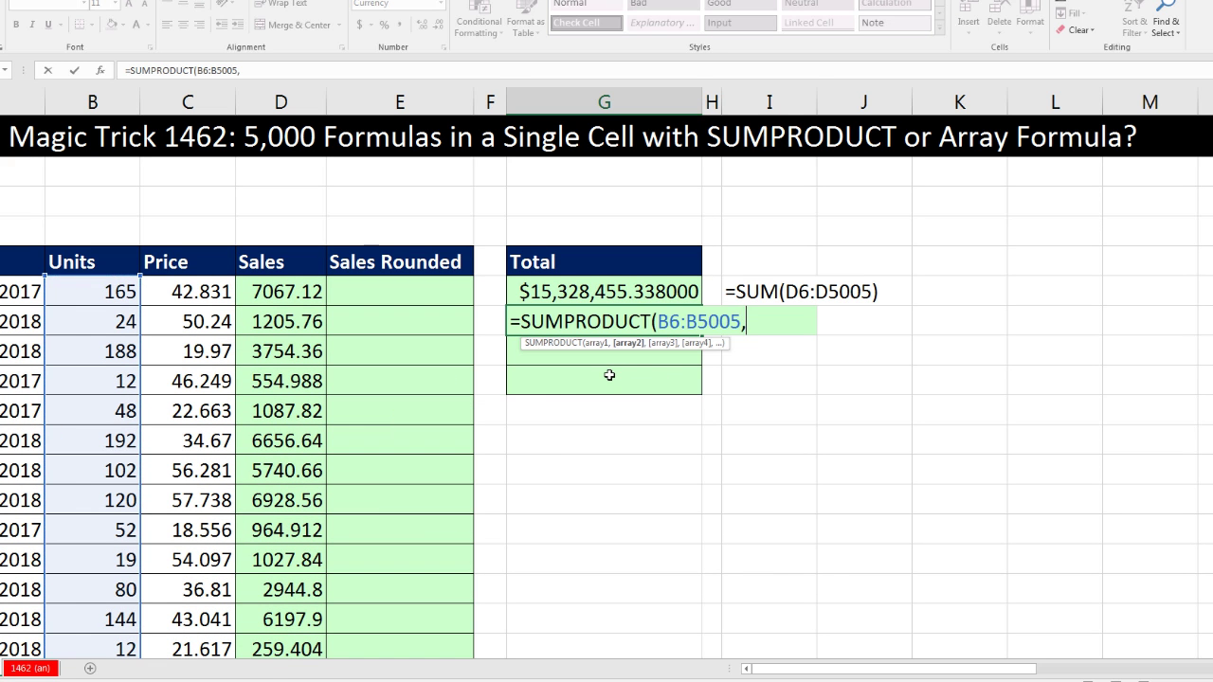
click(185, 296)
key(ctrl+shift+Down)
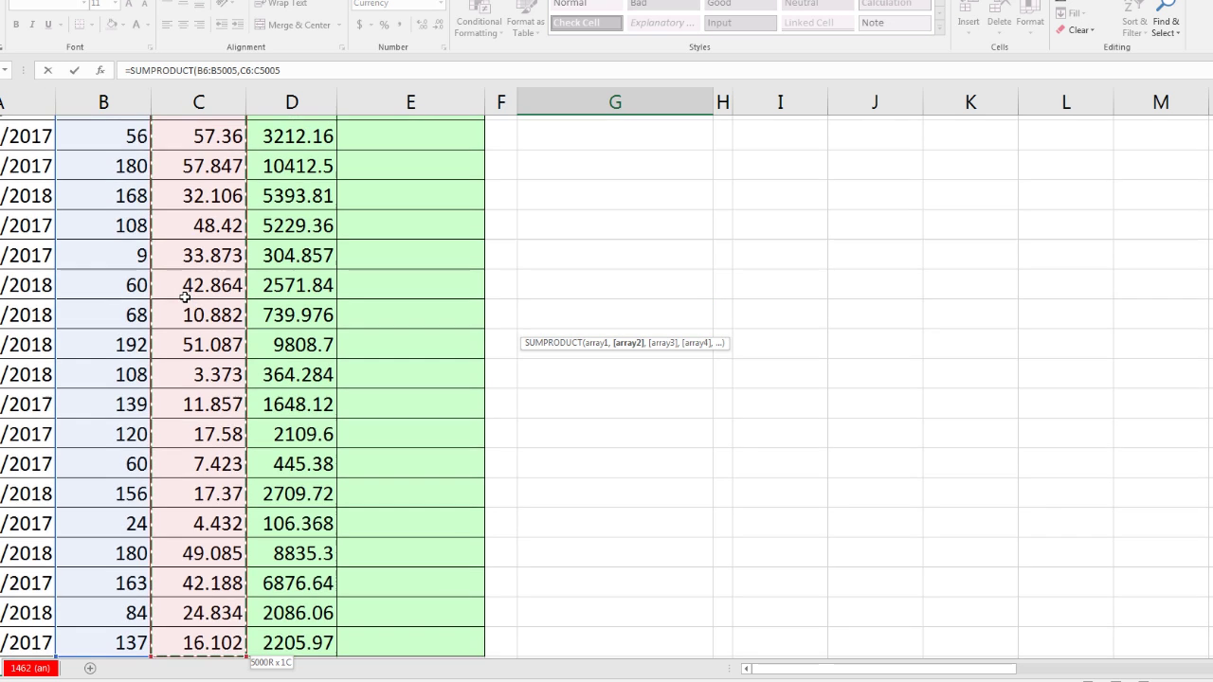
key(ctrl+BackSpace)
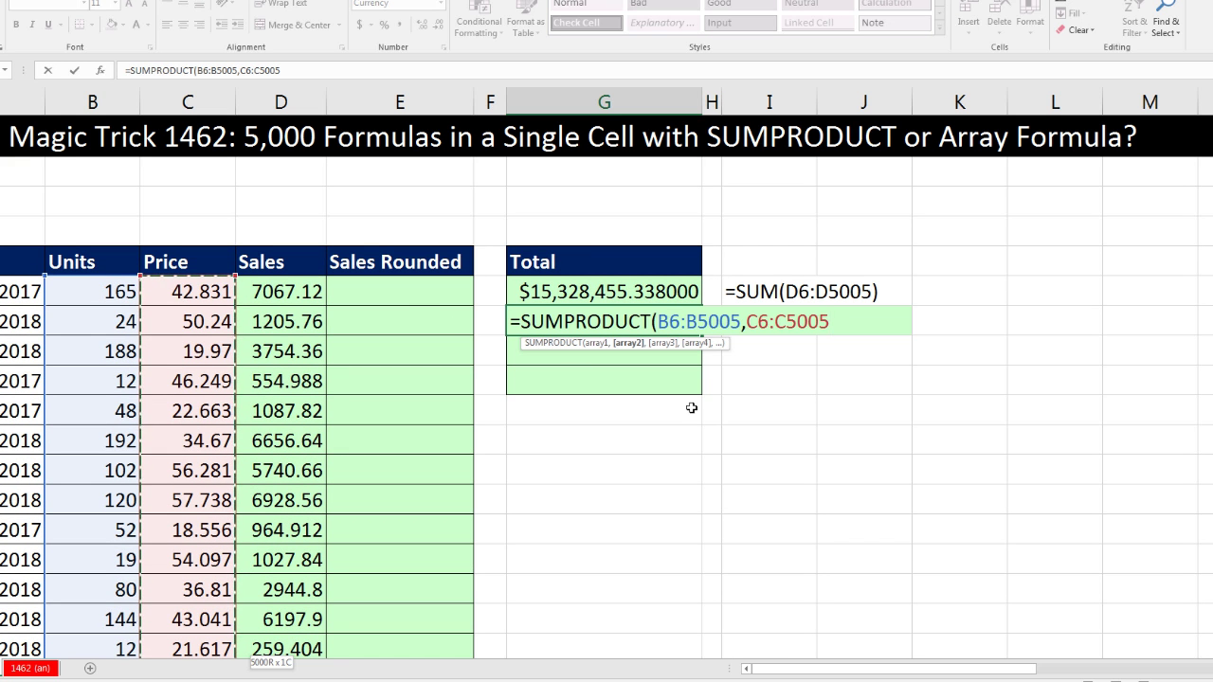
text())
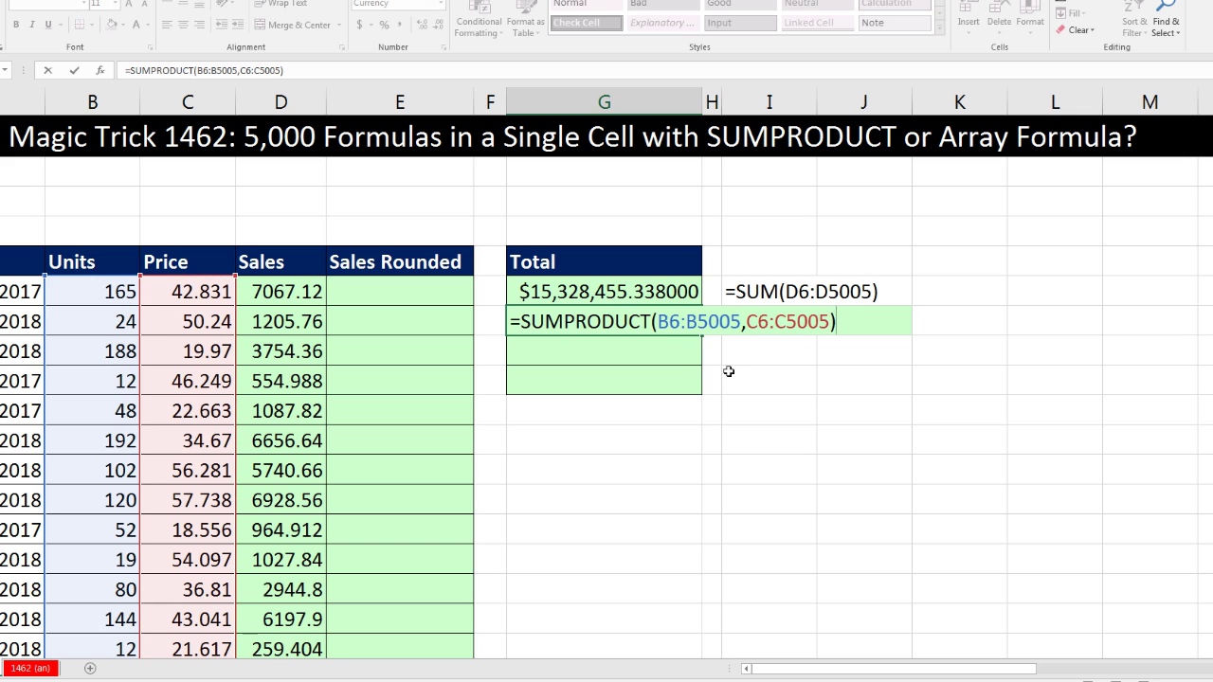
Highlight both array arguments, commit the formula, and confirm G7 shows $15,328,455.338000.
click(668, 324)
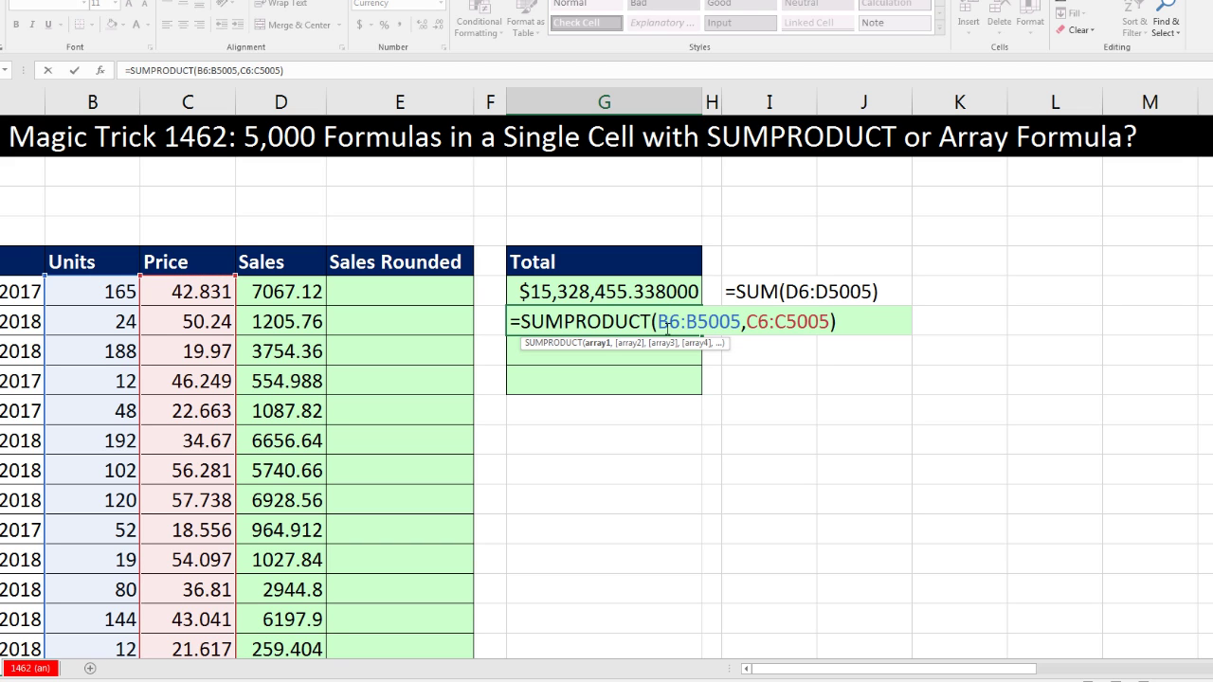
click(599, 343)
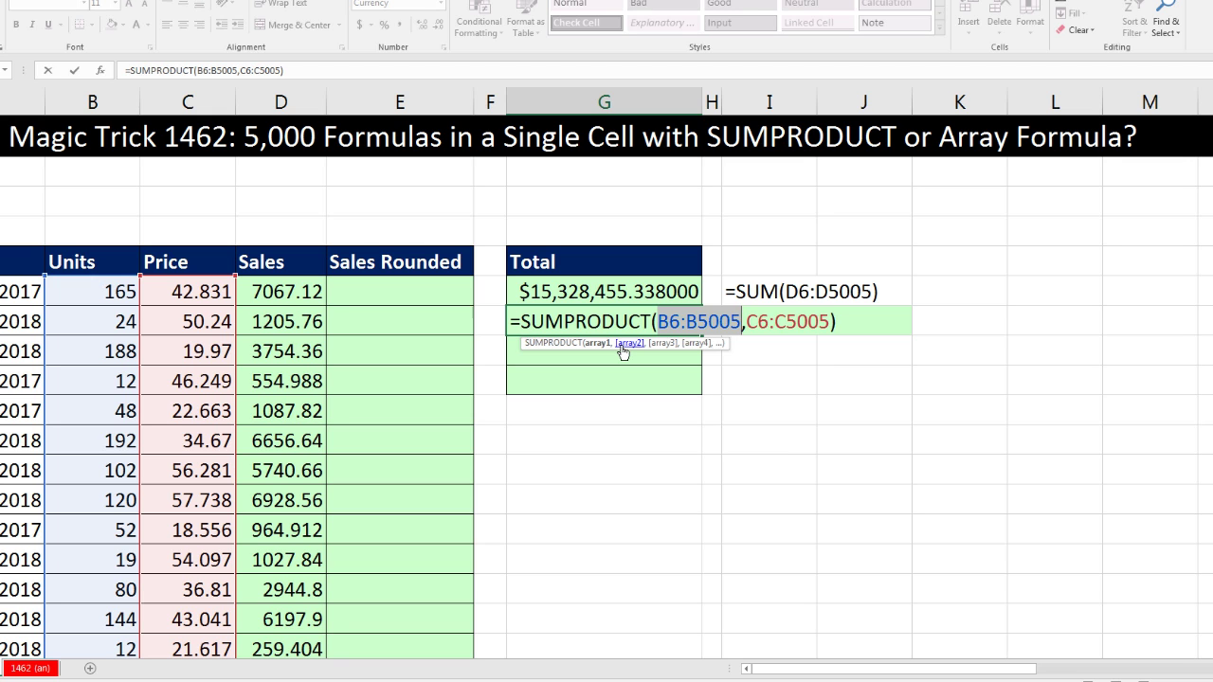
click(625, 345)
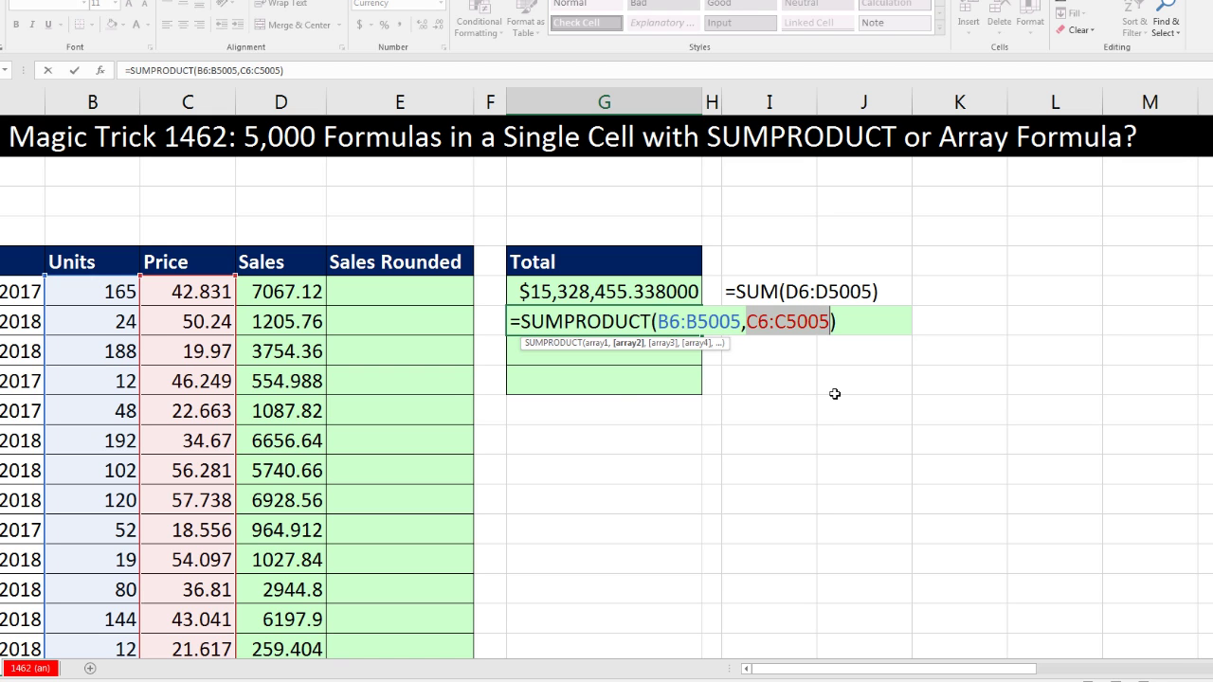
key(Return)
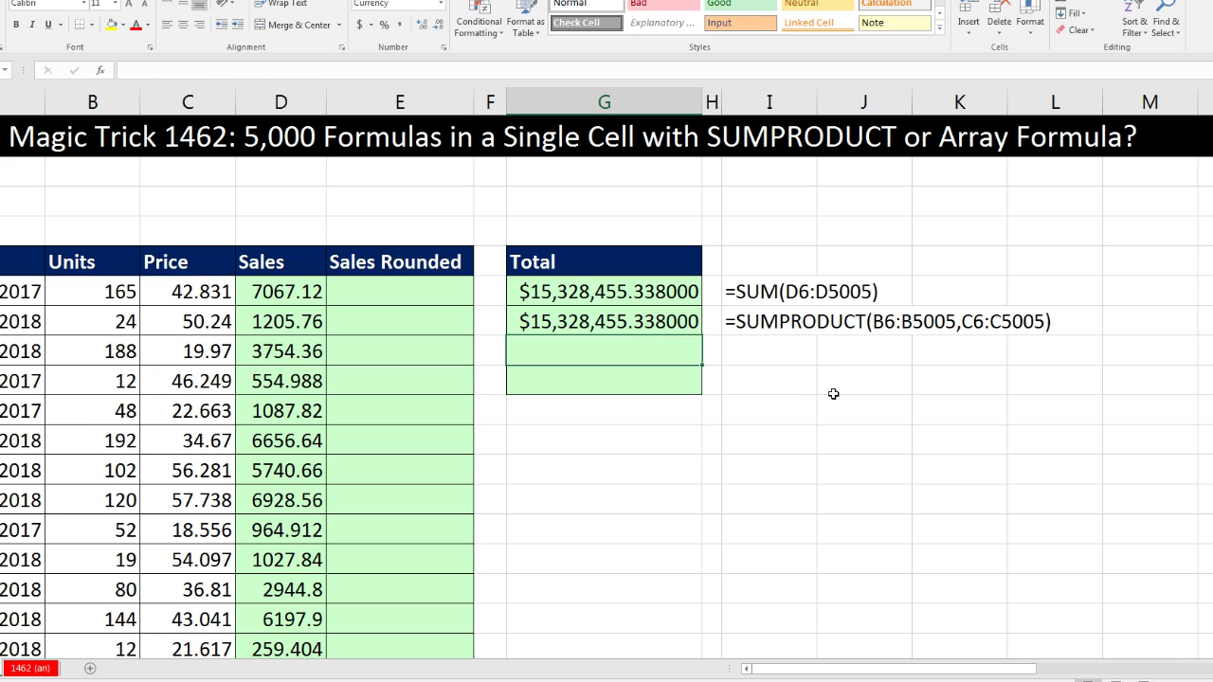
click(648, 321)
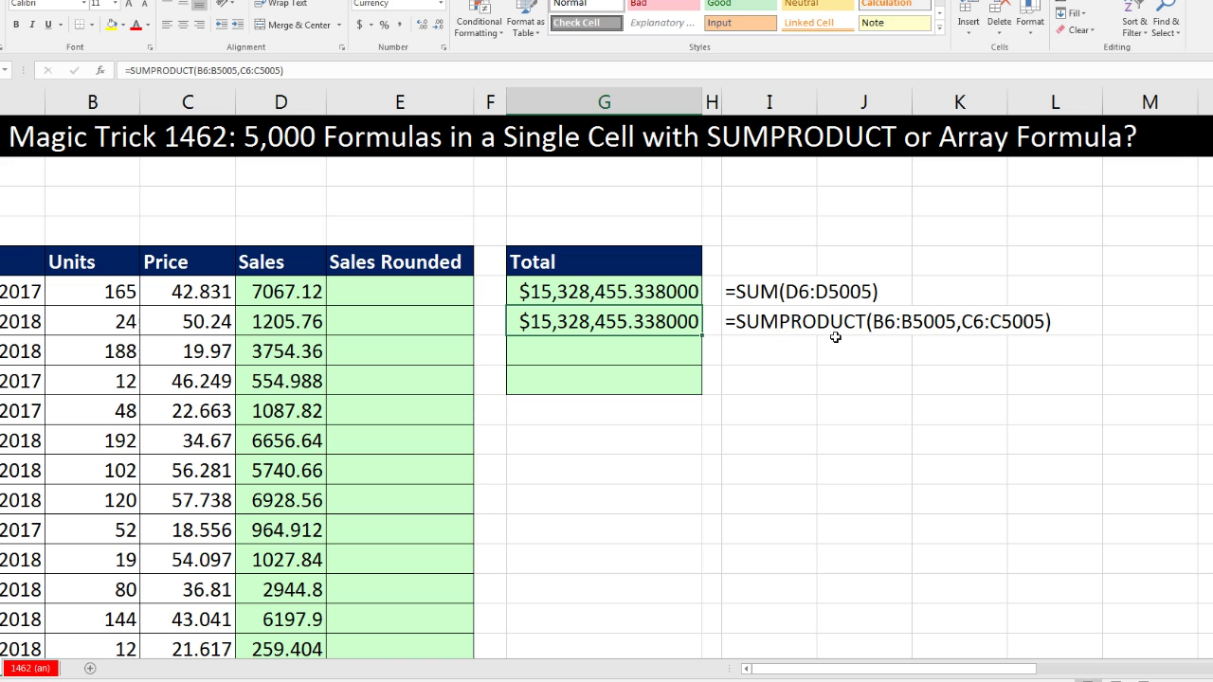
click(273, 386)
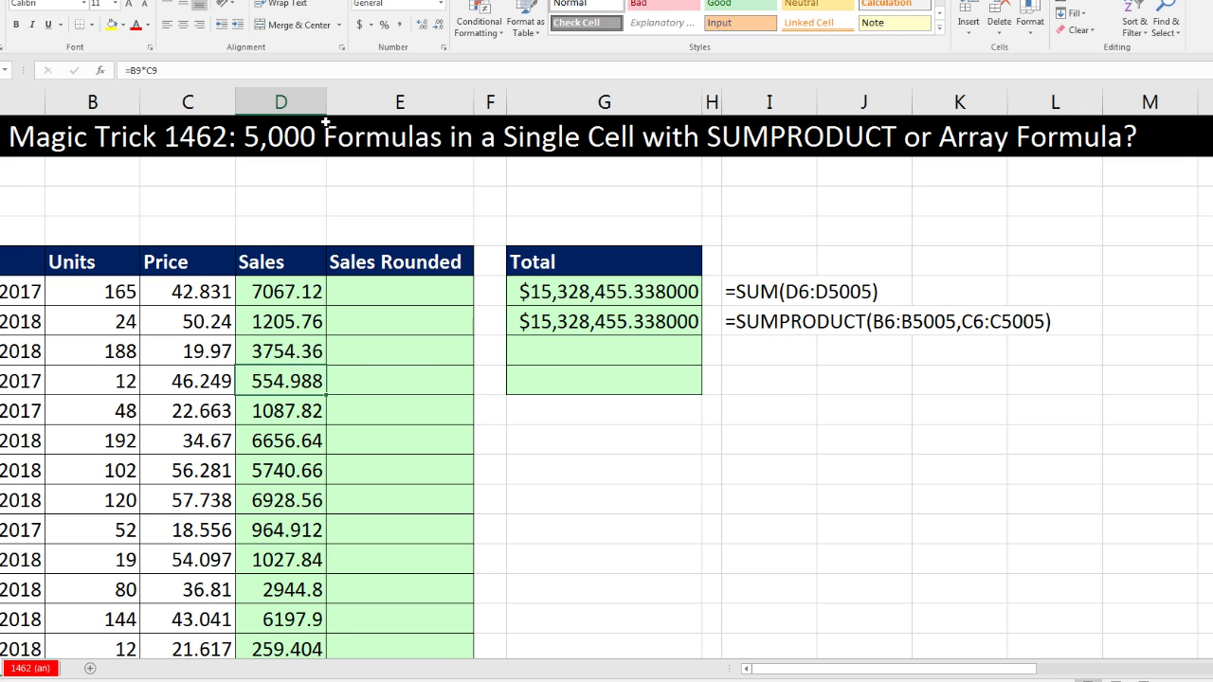
Widen column D to reveal values like 7067.115, then check formulas in D6–D9 and G7.
drag(327, 101, 350, 101)
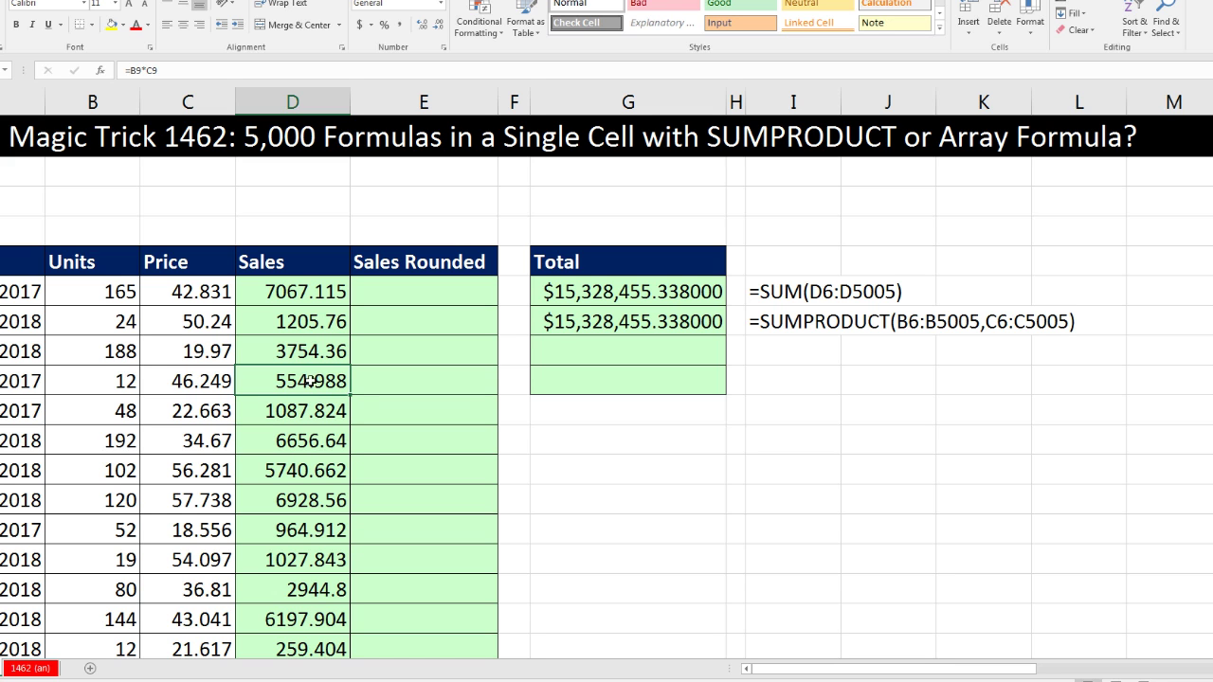
click(314, 291)
click(322, 325)
click(327, 352)
click(333, 388)
click(691, 323)
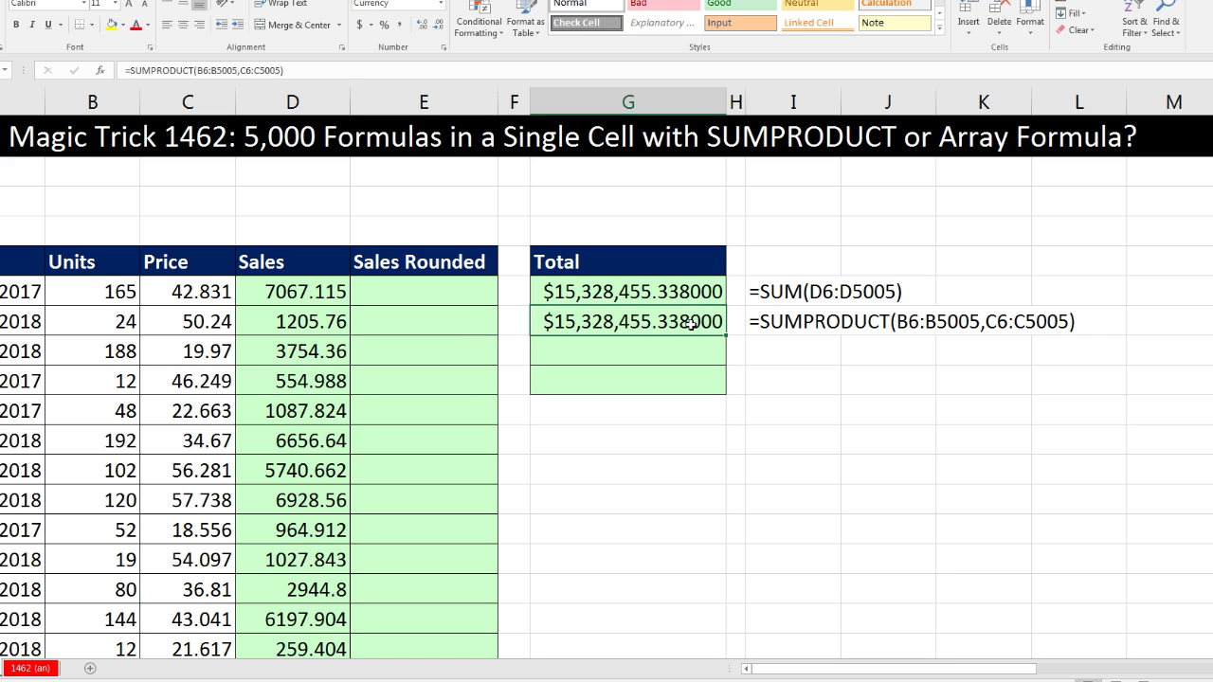
click(420, 292)
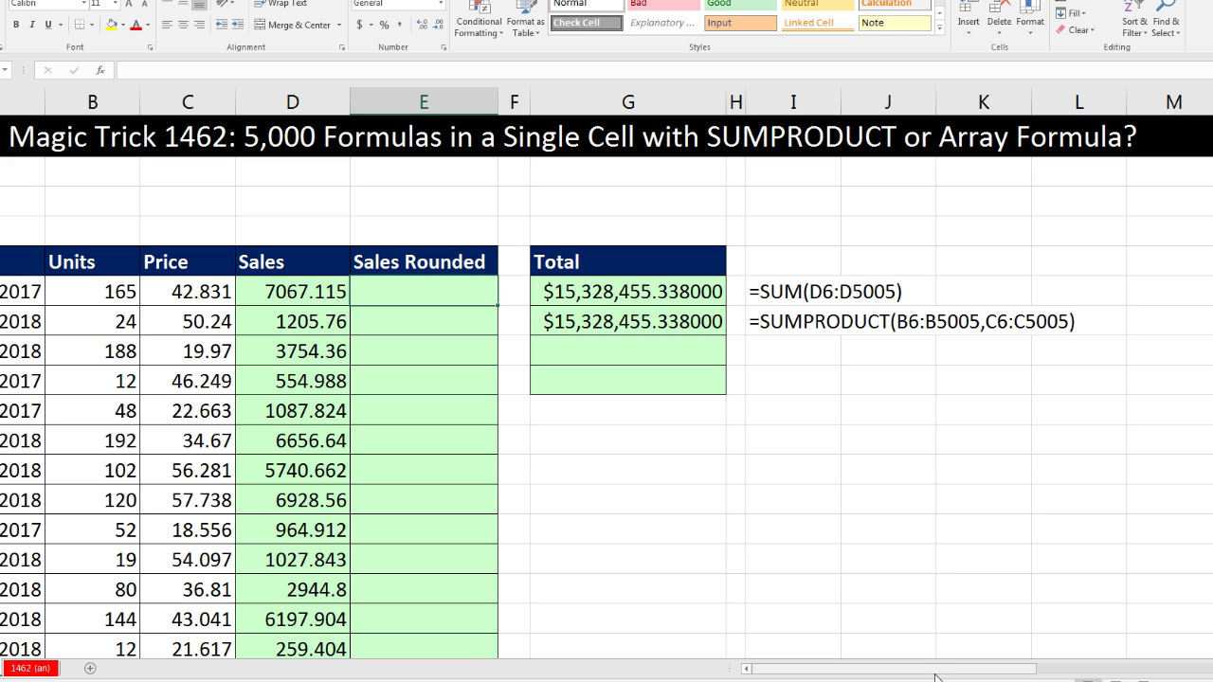
Enter =ROUND(B6*C6,2) in Sales Rounded cell E6.
text(=)
key(Left)
key(Left)
key(Left)
text(*)
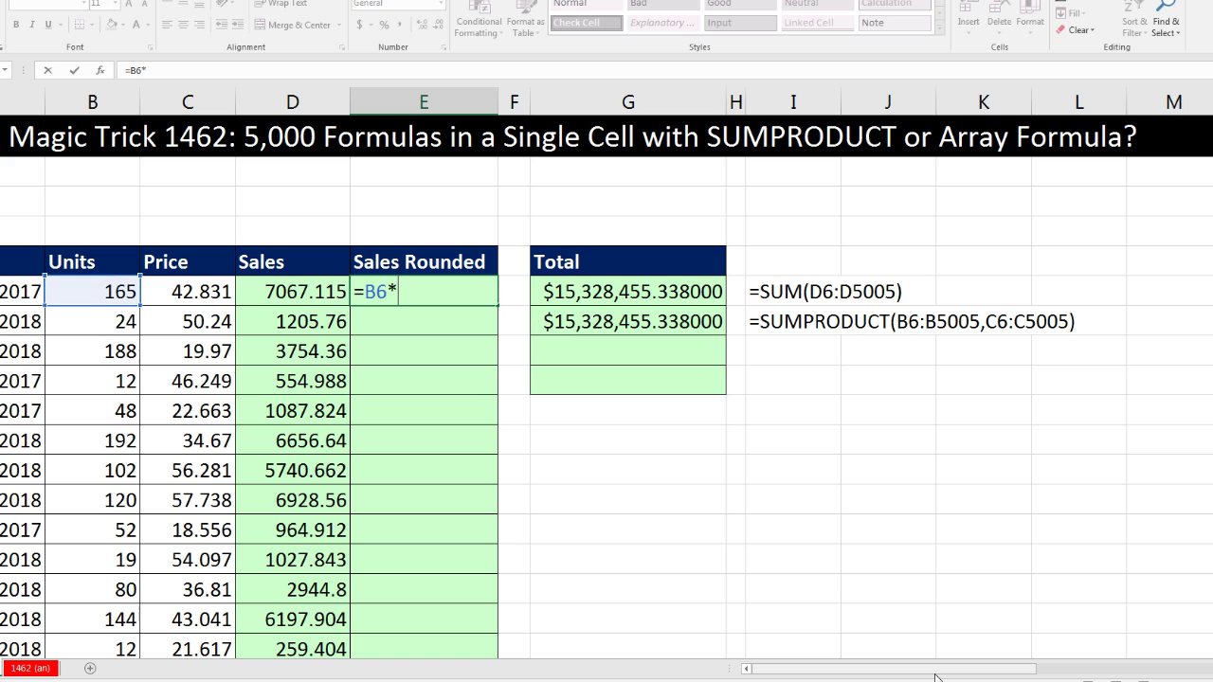
key(Left)
key(Left)
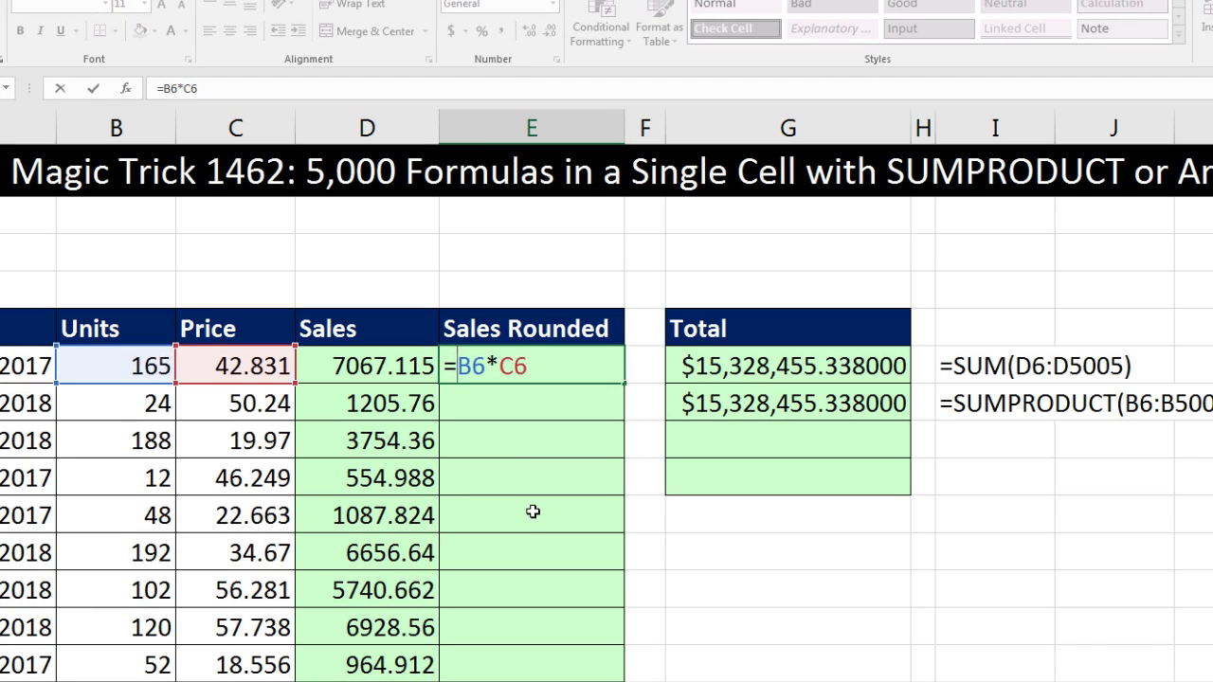
text(rou)
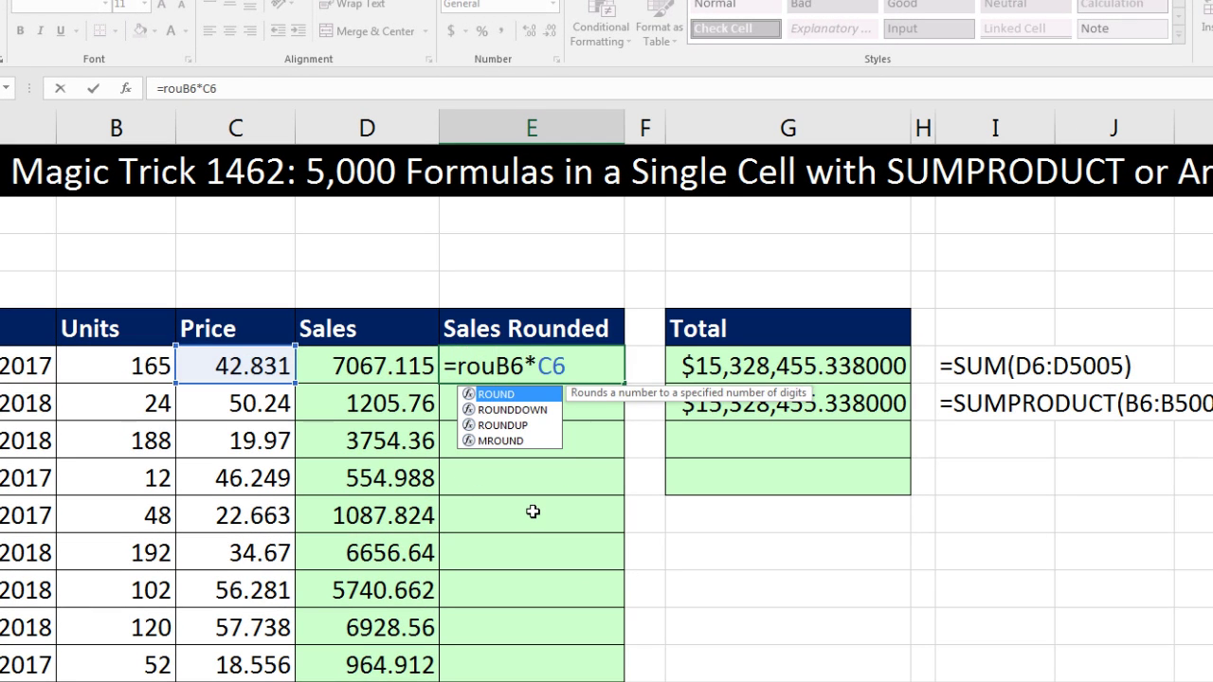
key(Tab)
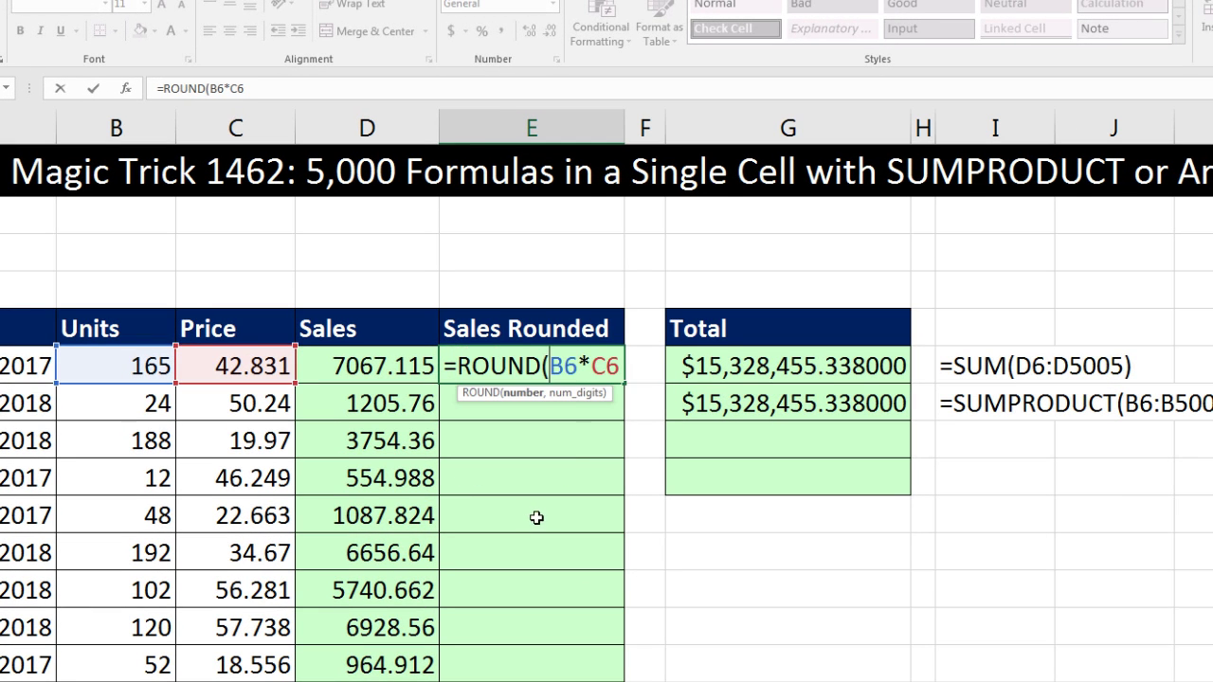
click(521, 394)
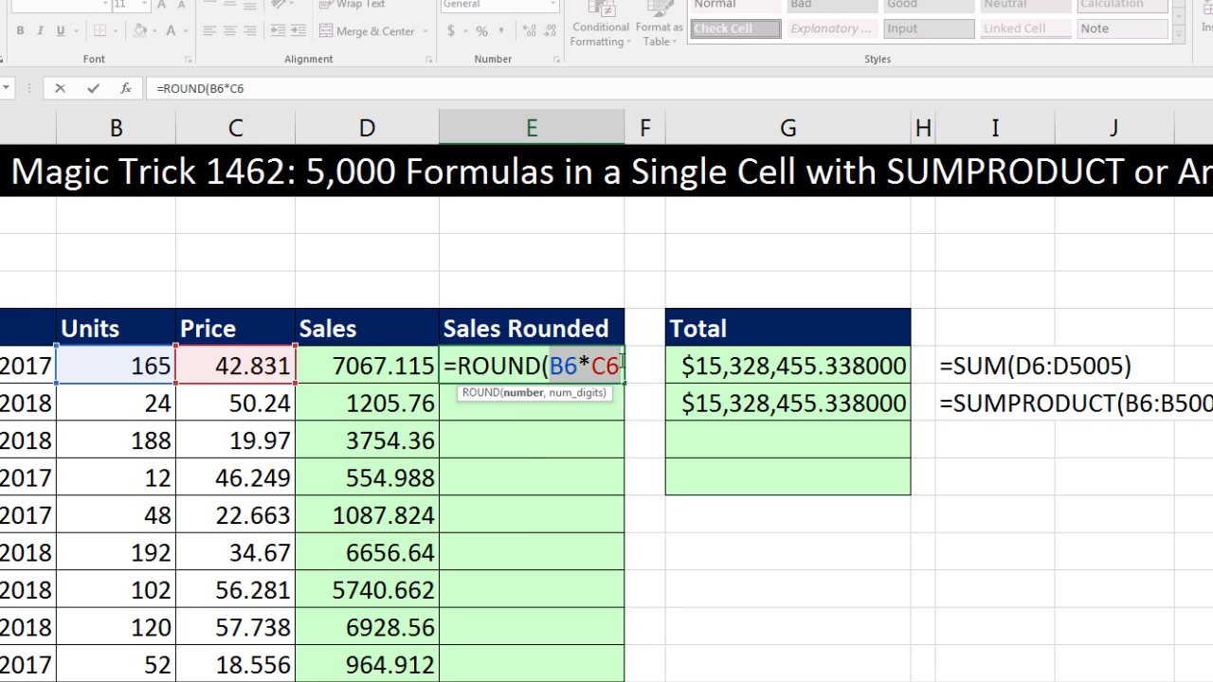
key(Right)
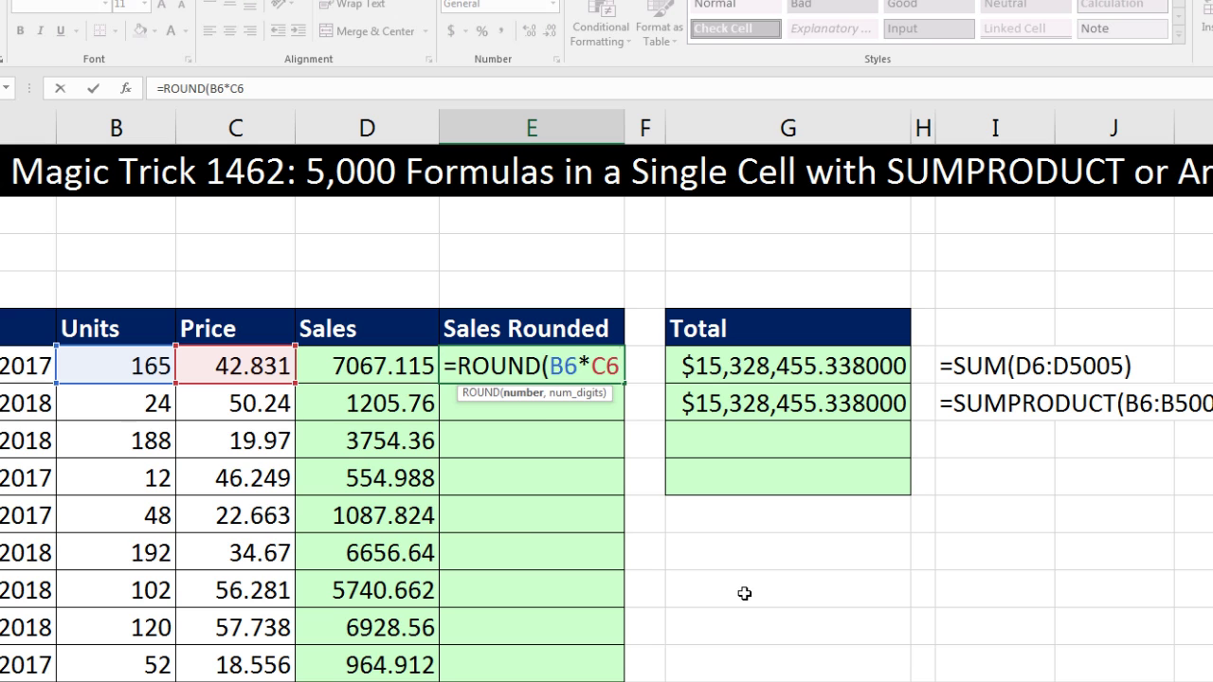
text(,)
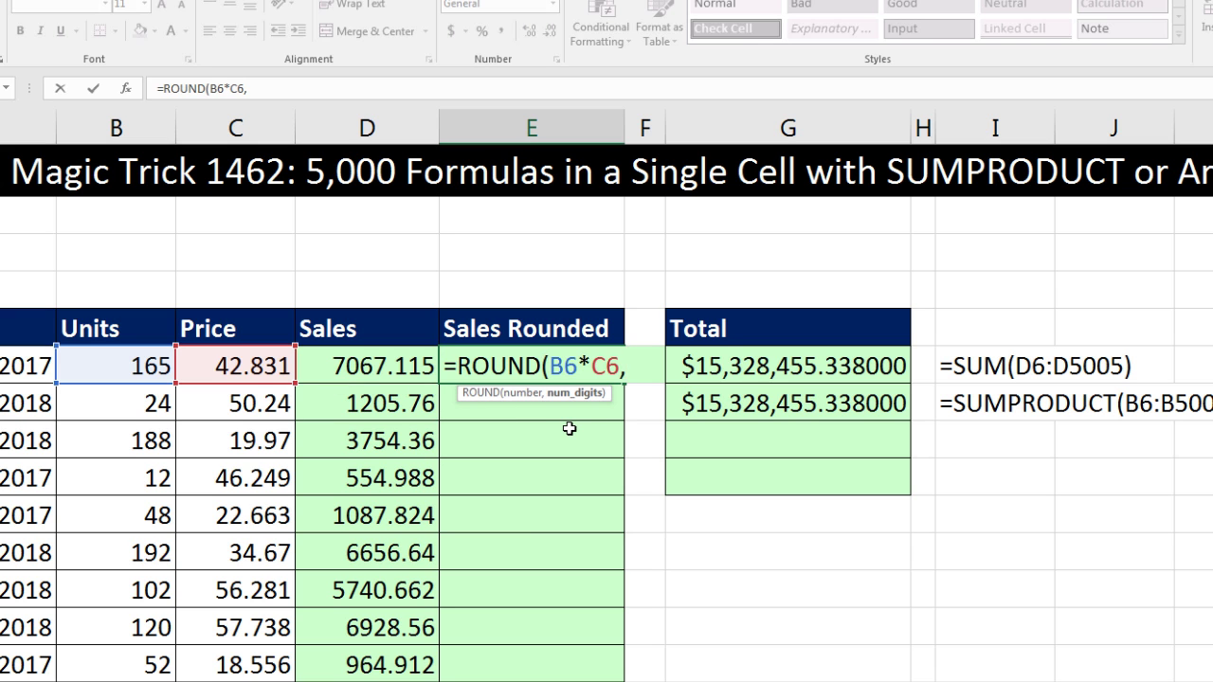
text(2))
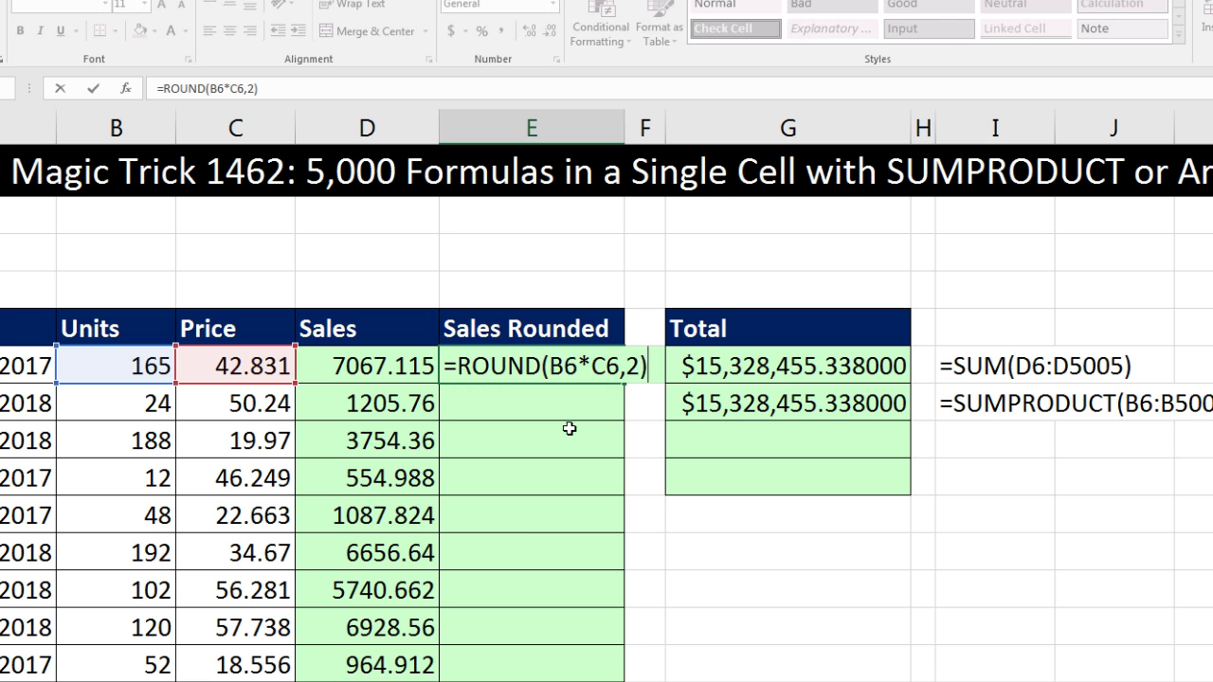
key(ctrl+Return)
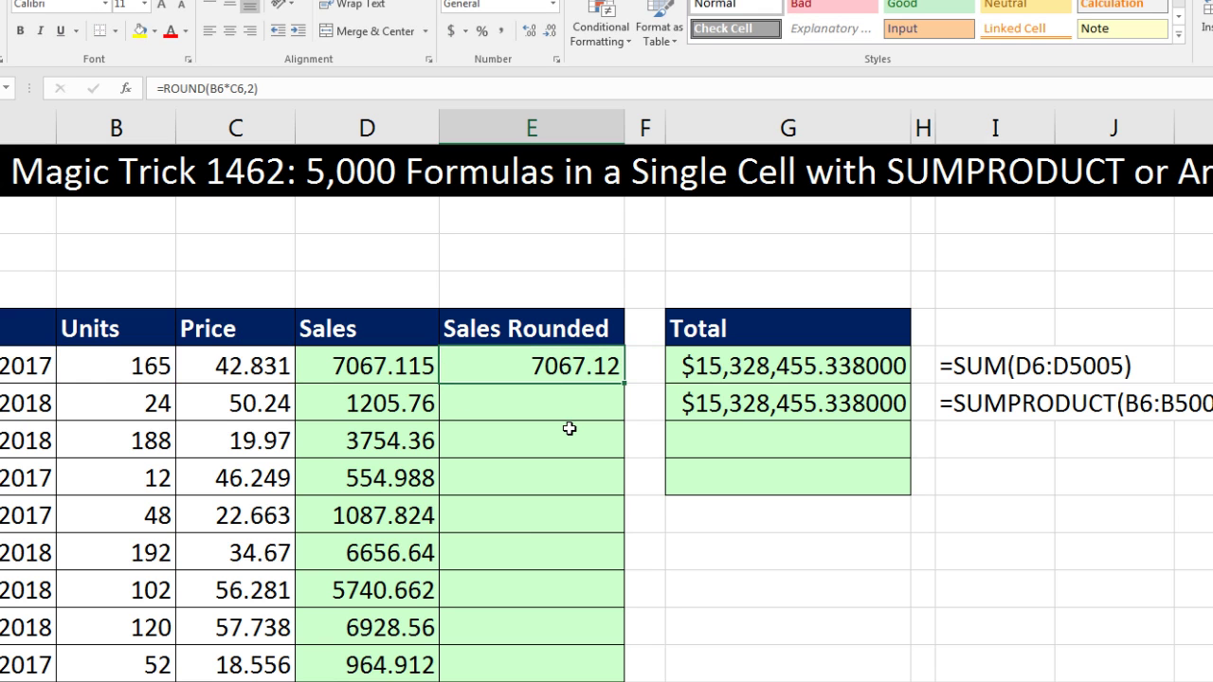
Fill the ROUND formula down column E and check it in rows 6 and 9.
double_click(622, 373)
click(591, 366)
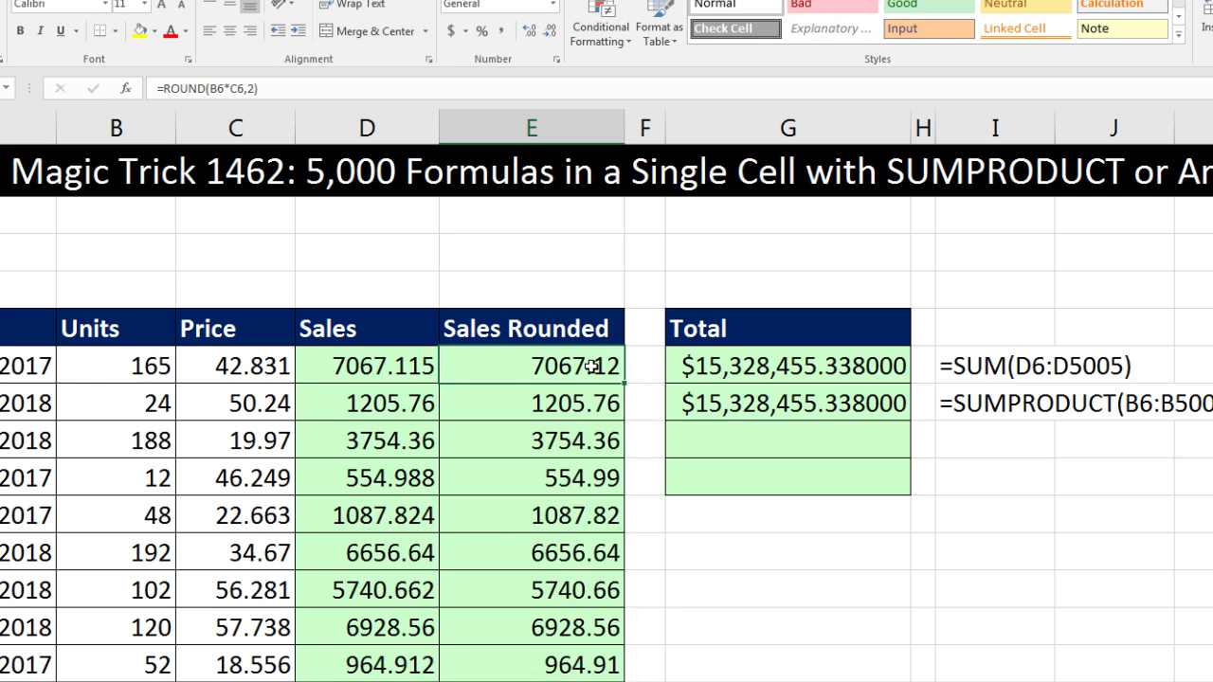
click(591, 476)
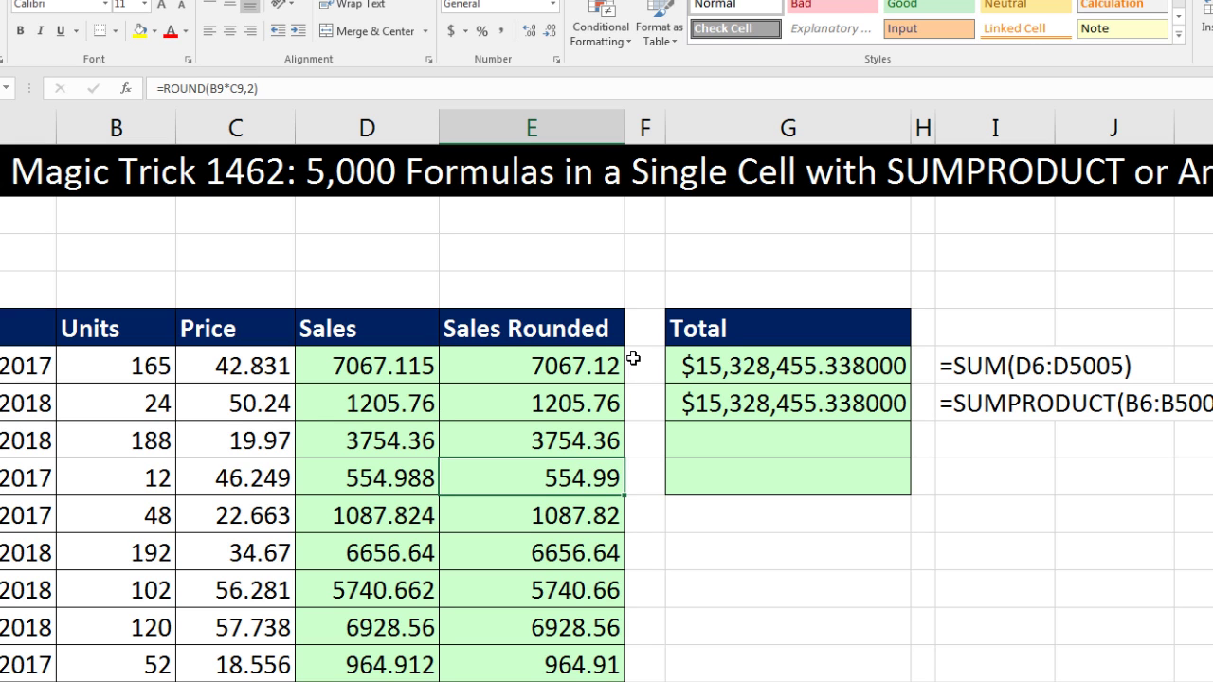
click(764, 449)
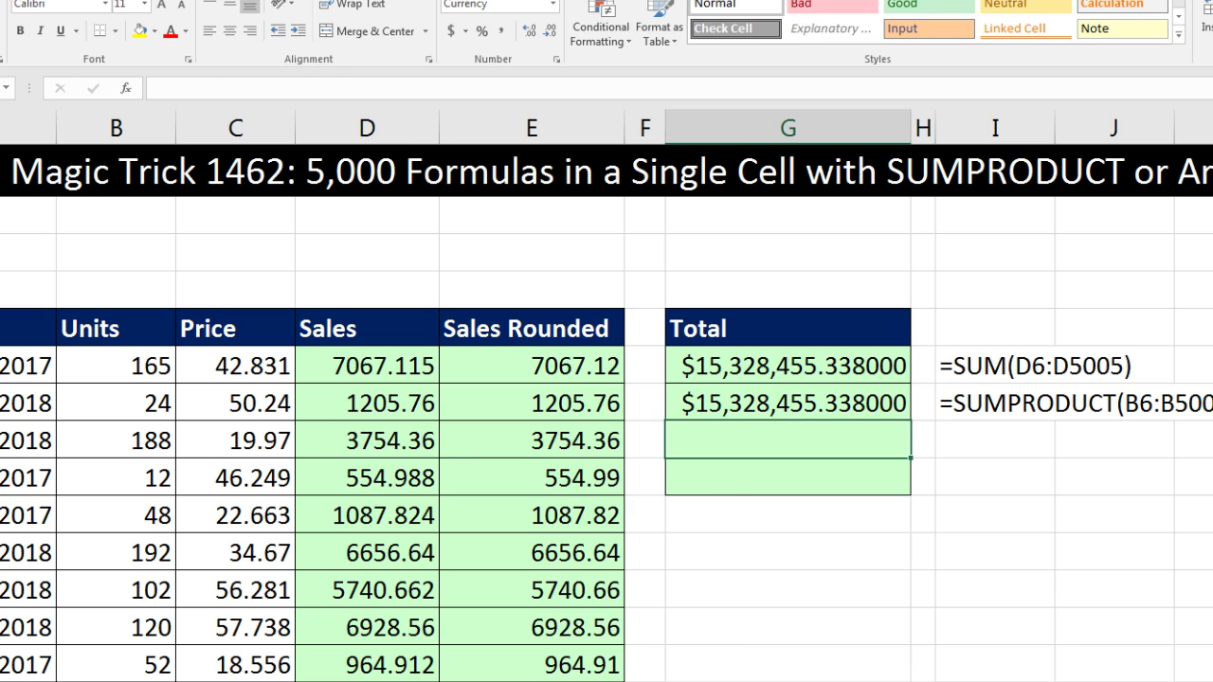
Enter =SUM(E6:E5005) in G8, giving $15,328,456.190000.
key(alt+equal)
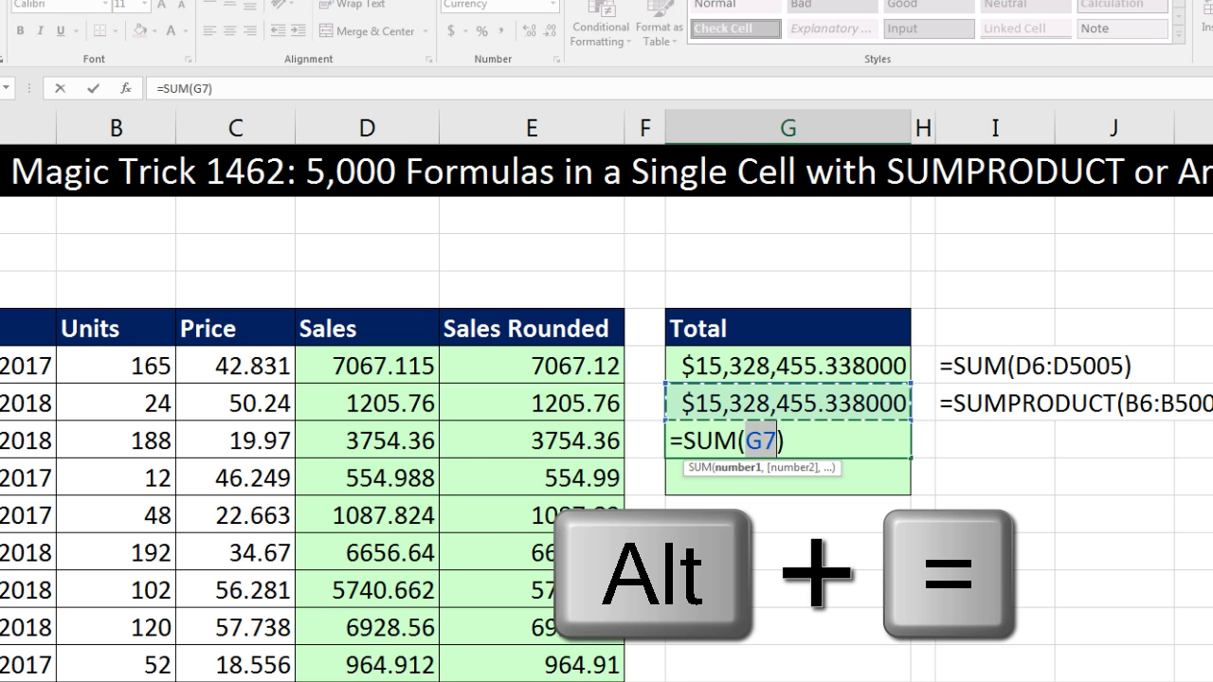
click(562, 366)
key(ctrl+shift+Down)
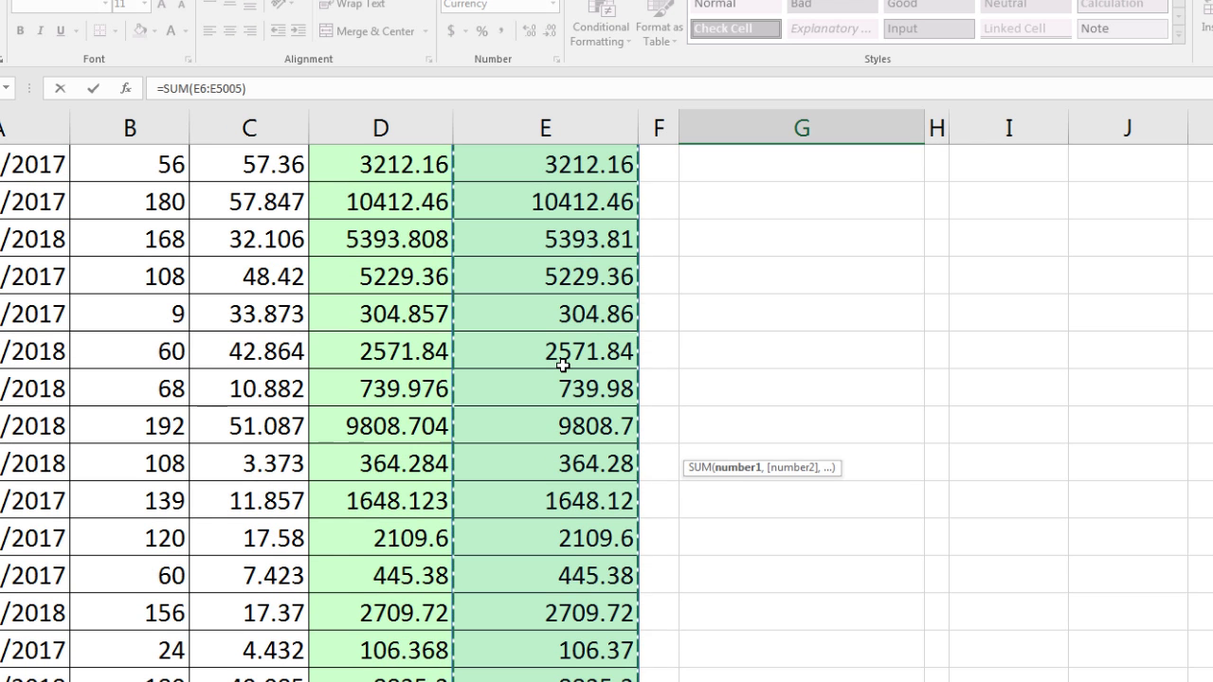
key(ctrl+BackSpace)
scroll(563, 366, up, 2)
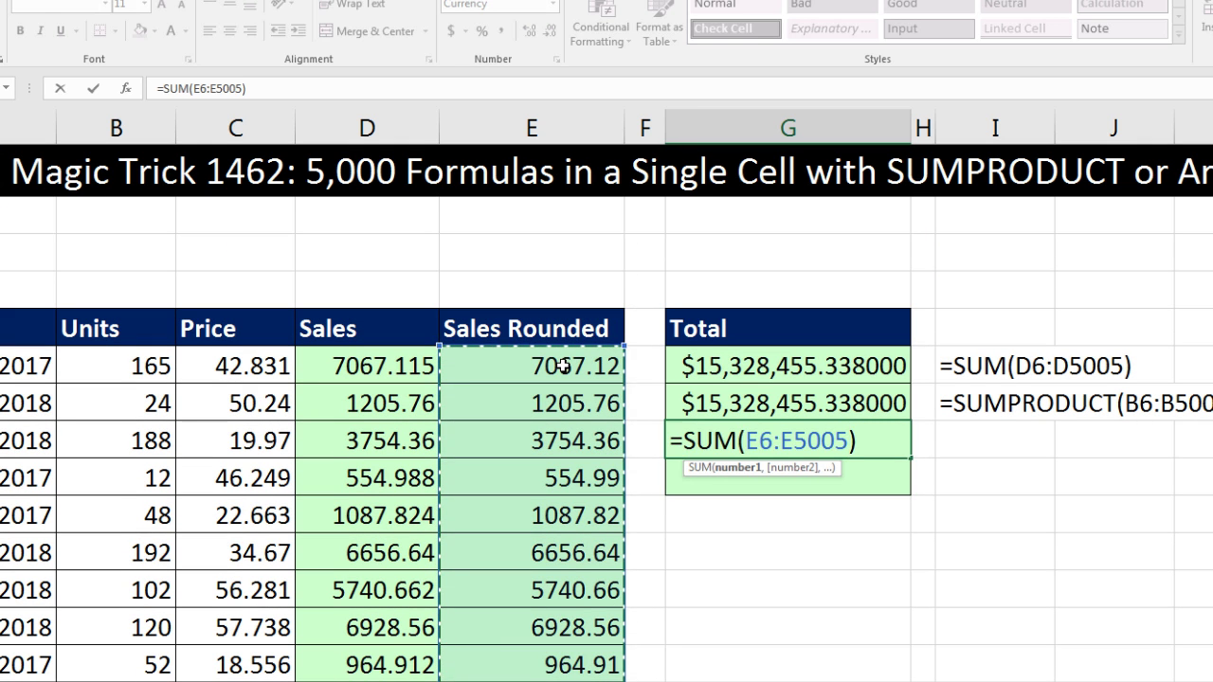
key(Return)
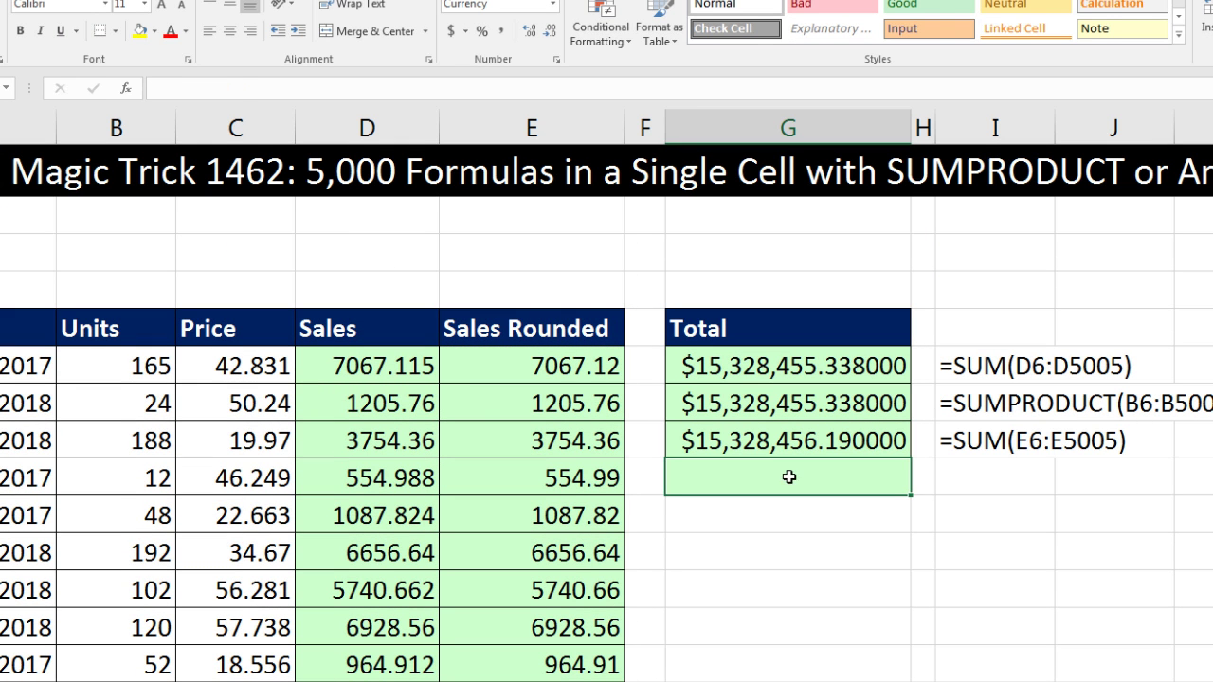
Review the G8 total and the rounded formulas in E6 through E8.
click(781, 441)
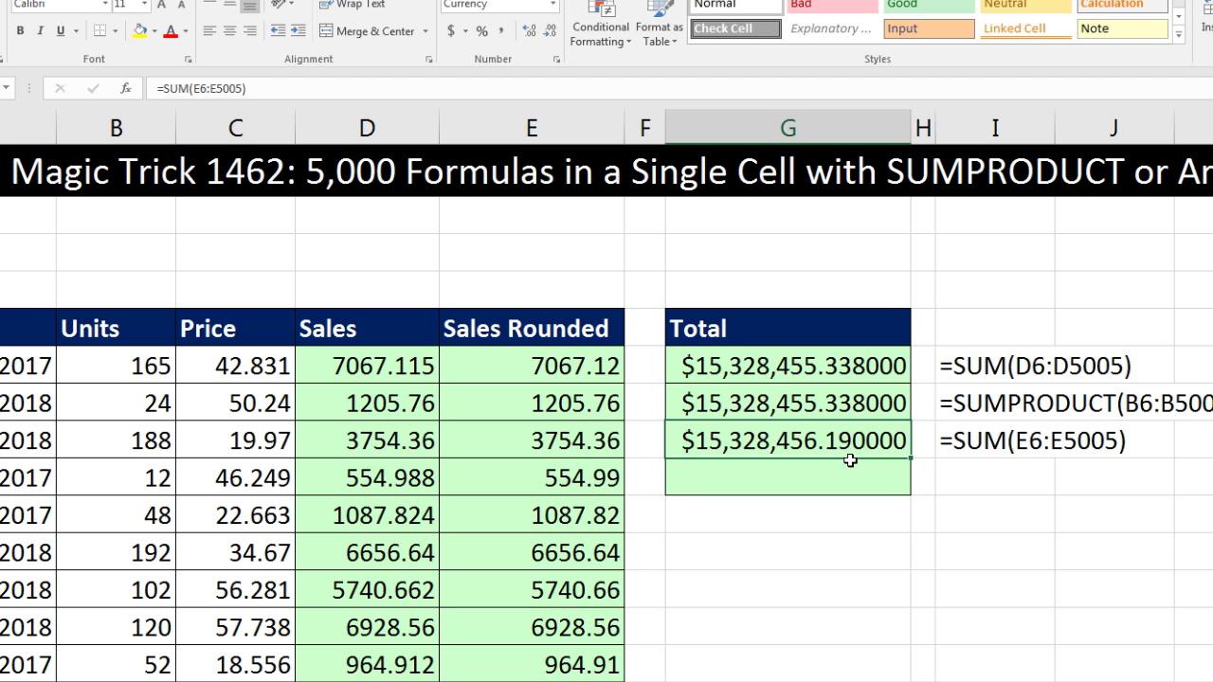
click(585, 375)
click(586, 396)
click(587, 436)
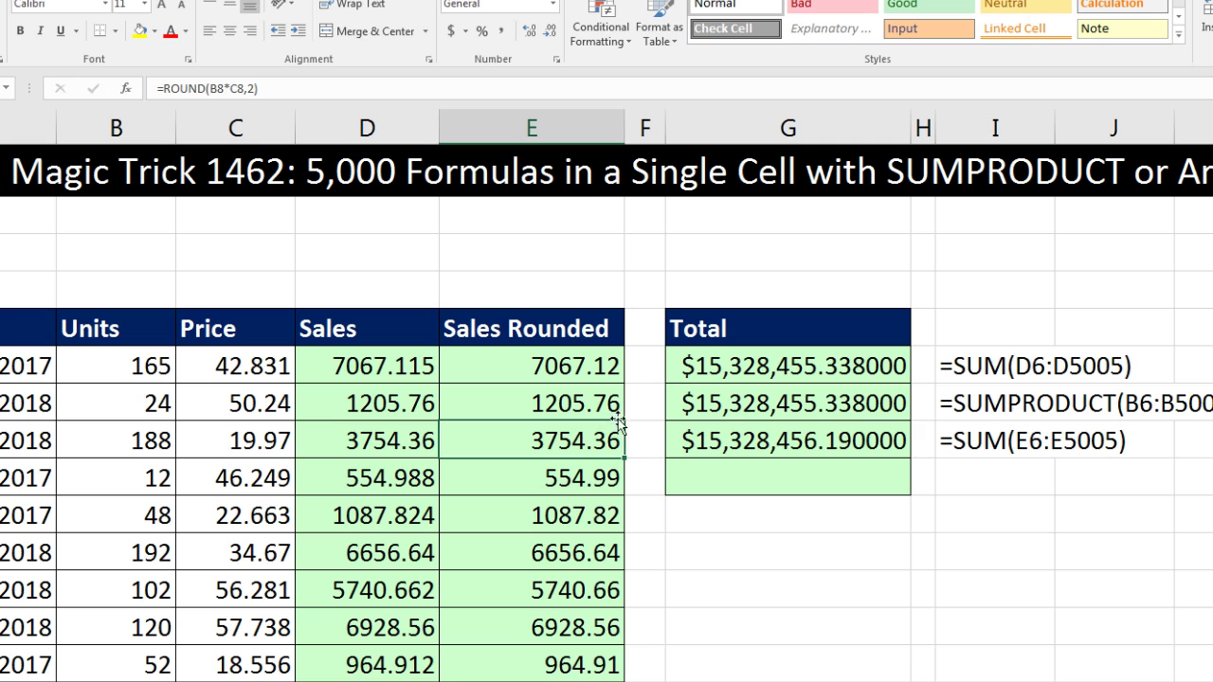
click(689, 437)
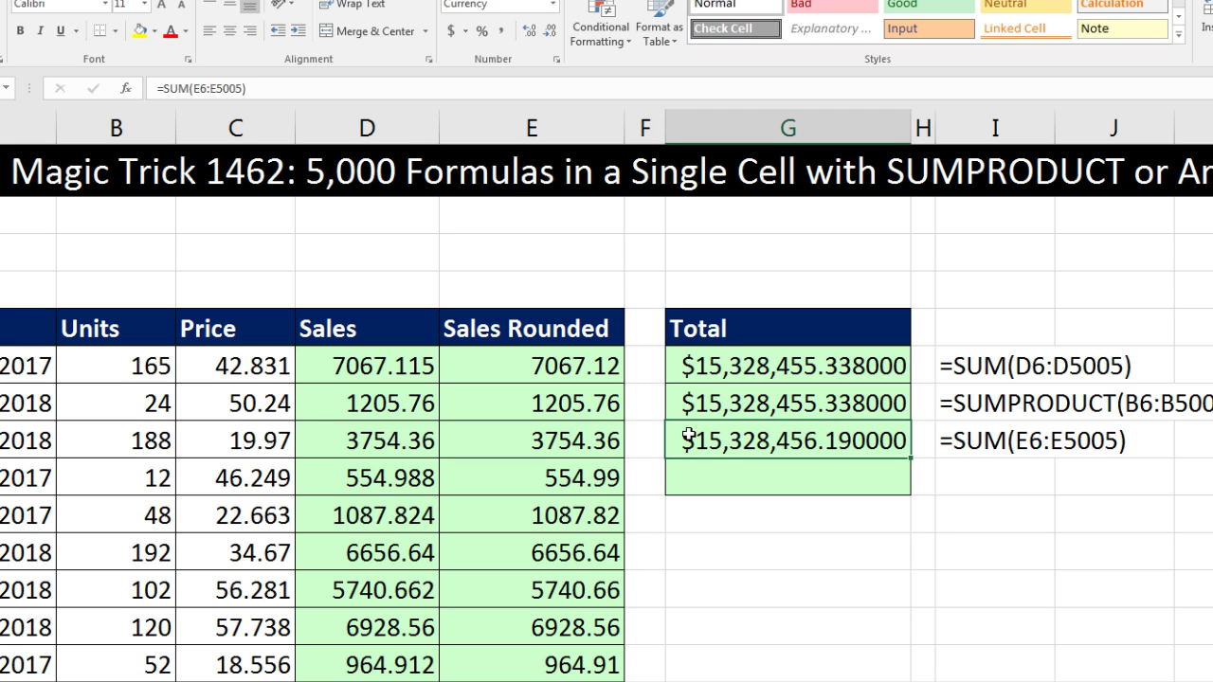
click(712, 474)
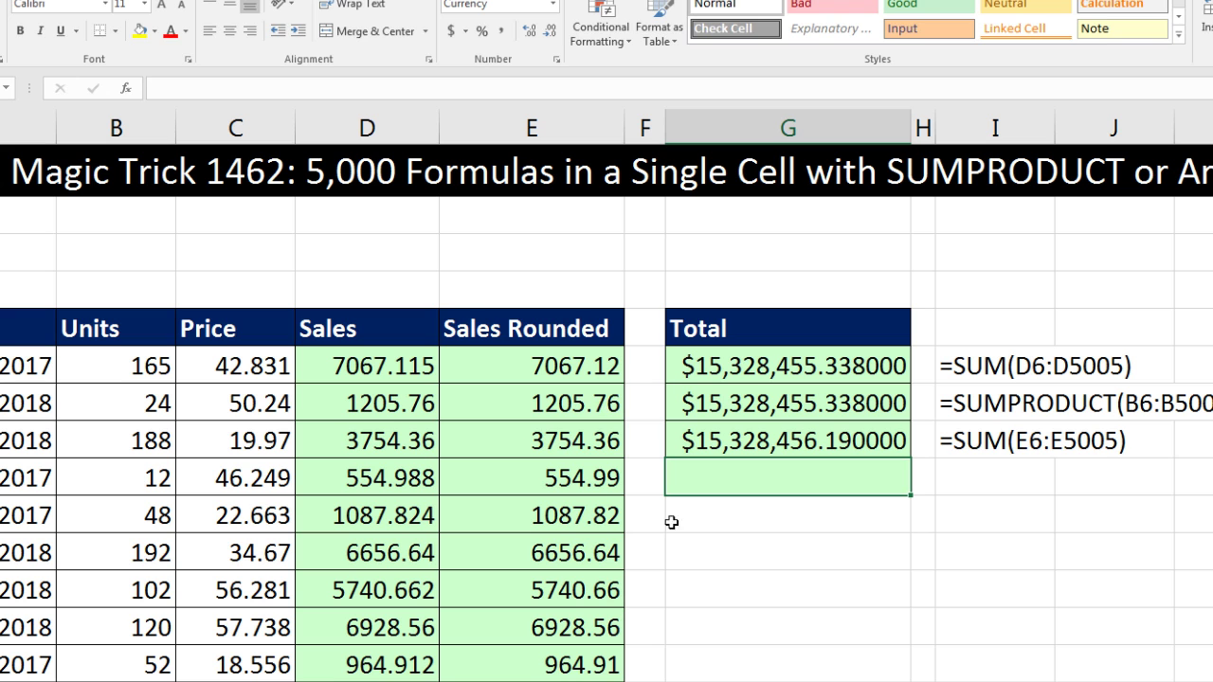
Type =SUMPRODUCT(B6:B5005,C6:C5005) into G9.
text(=SUMPRODUCT()
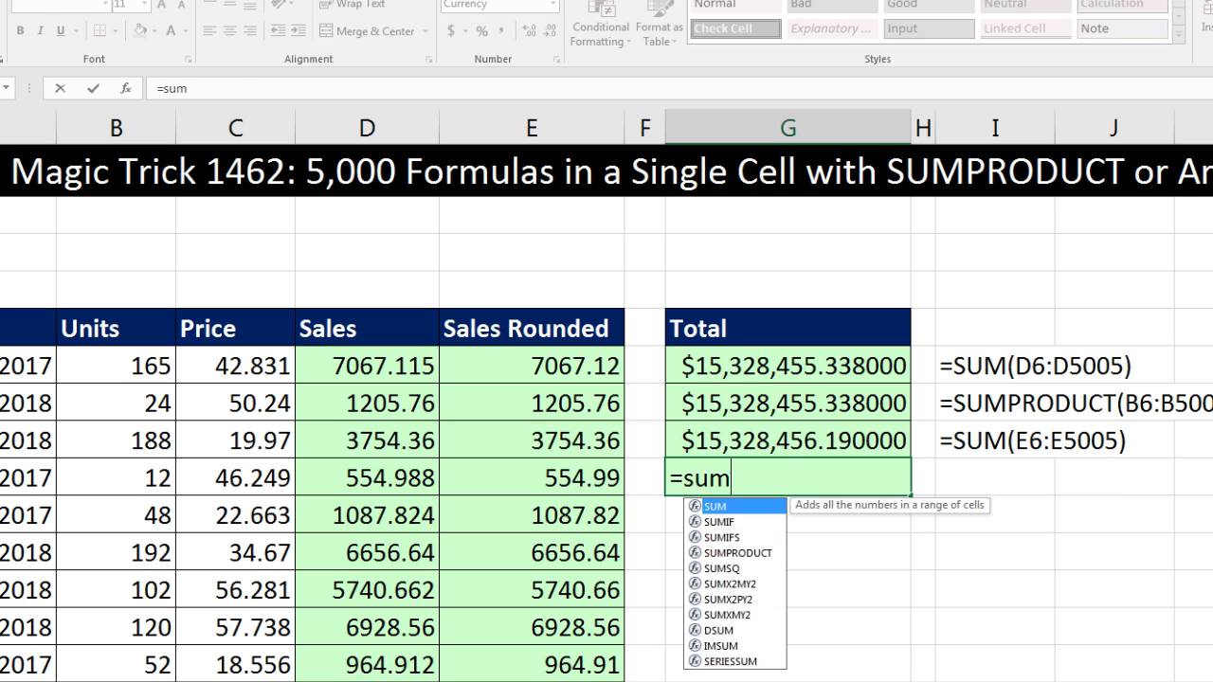
click(136, 362)
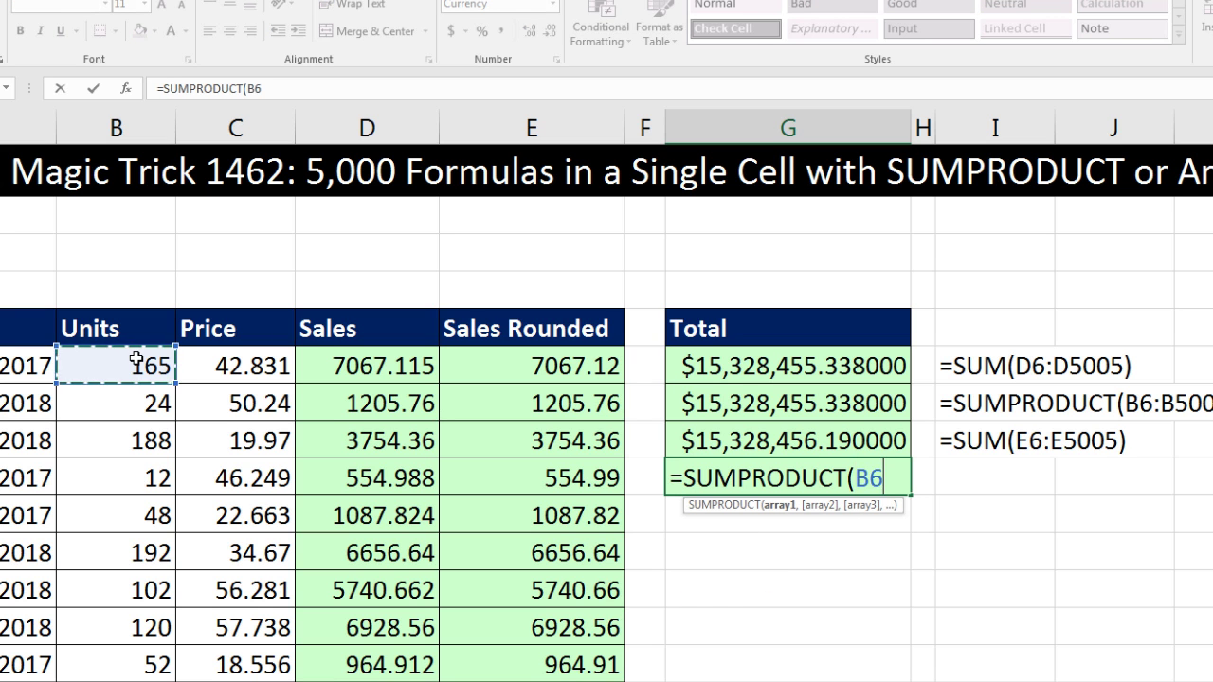
key(ctrl+shift+Down)
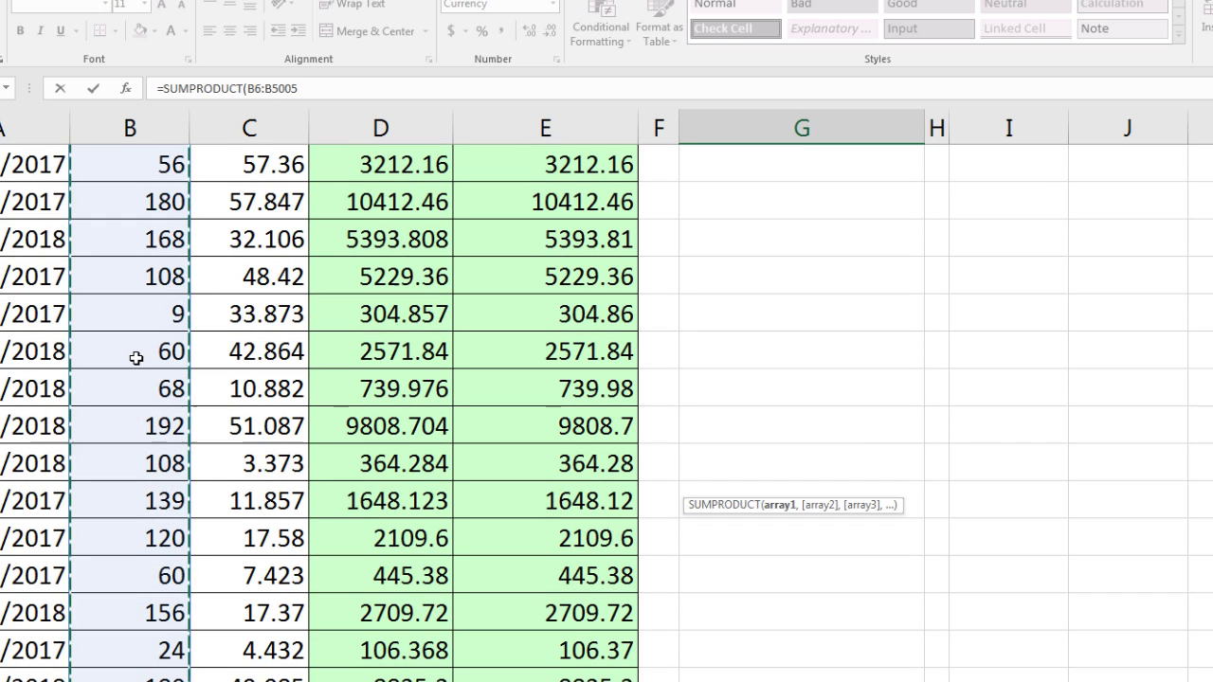
text(,)
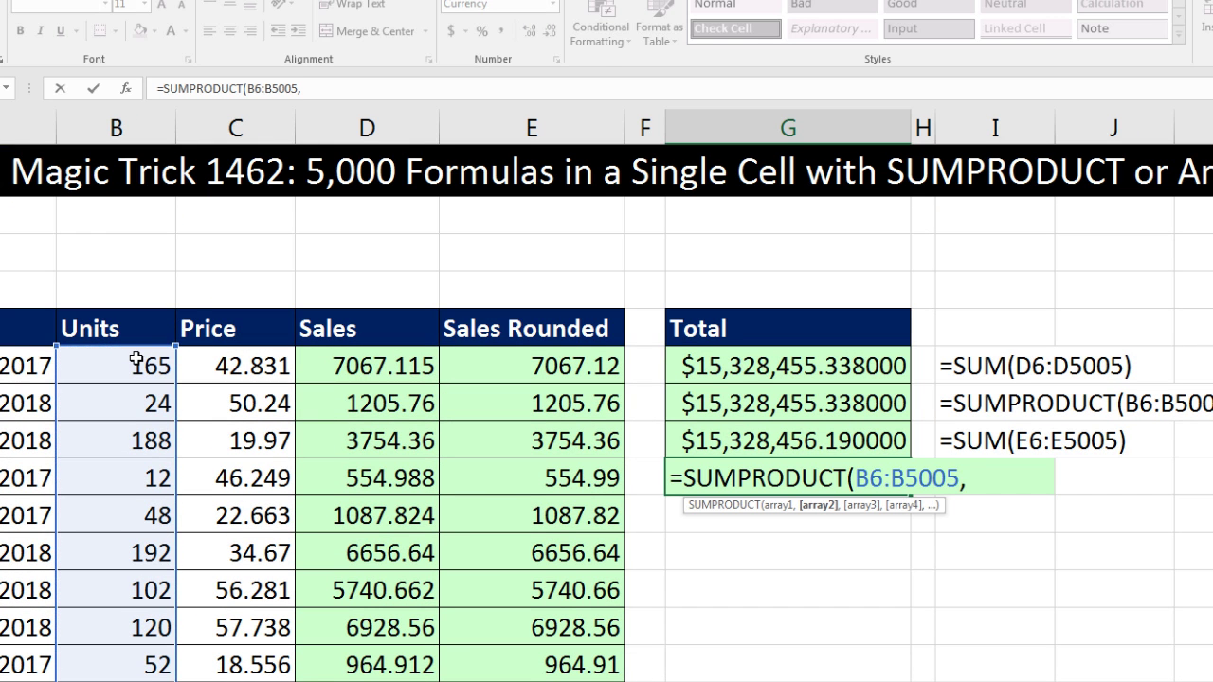
click(281, 366)
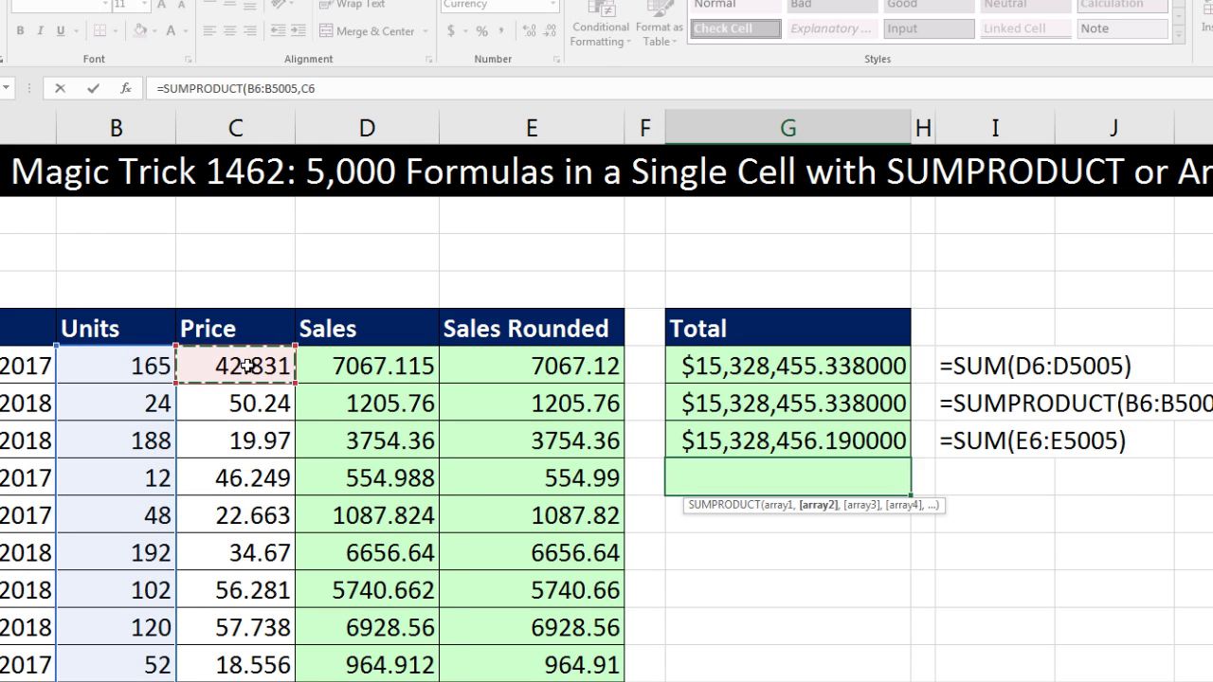
key(ctrl+shift+Down)
key(ctrl+BackSpace)
text())
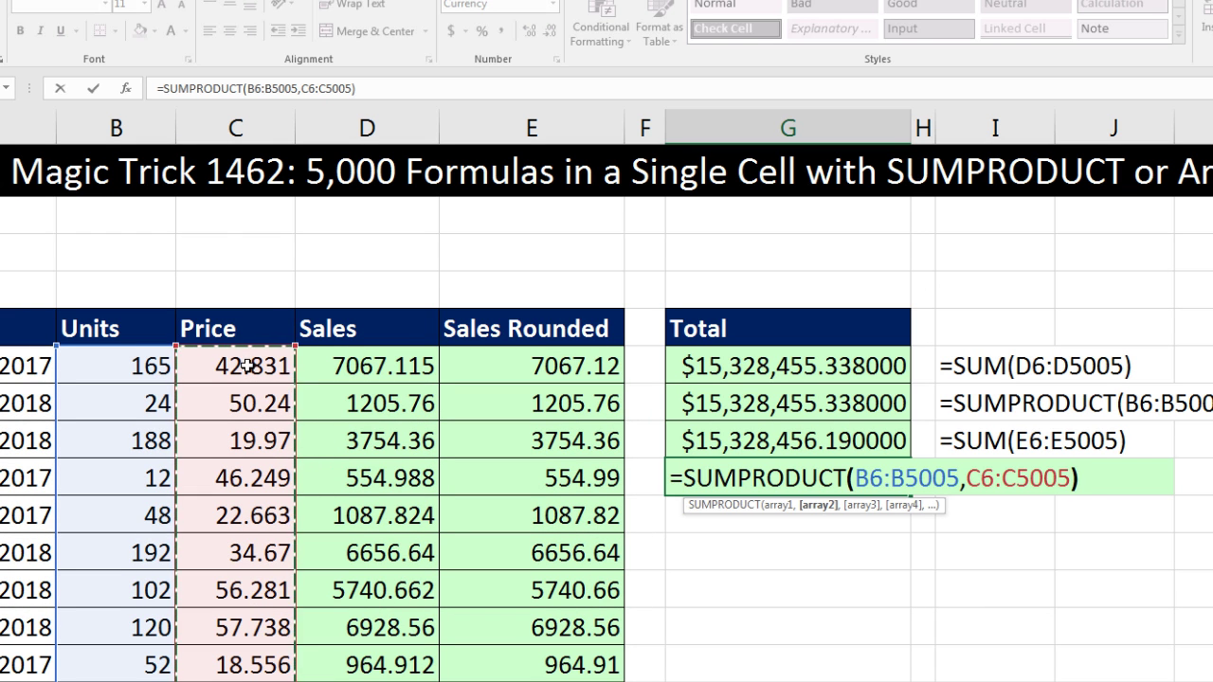
Wrap the SUMPRODUCT in ROUND(...,2) and commit, showing $15,328,455.340000.
click(684, 480)
text(round)
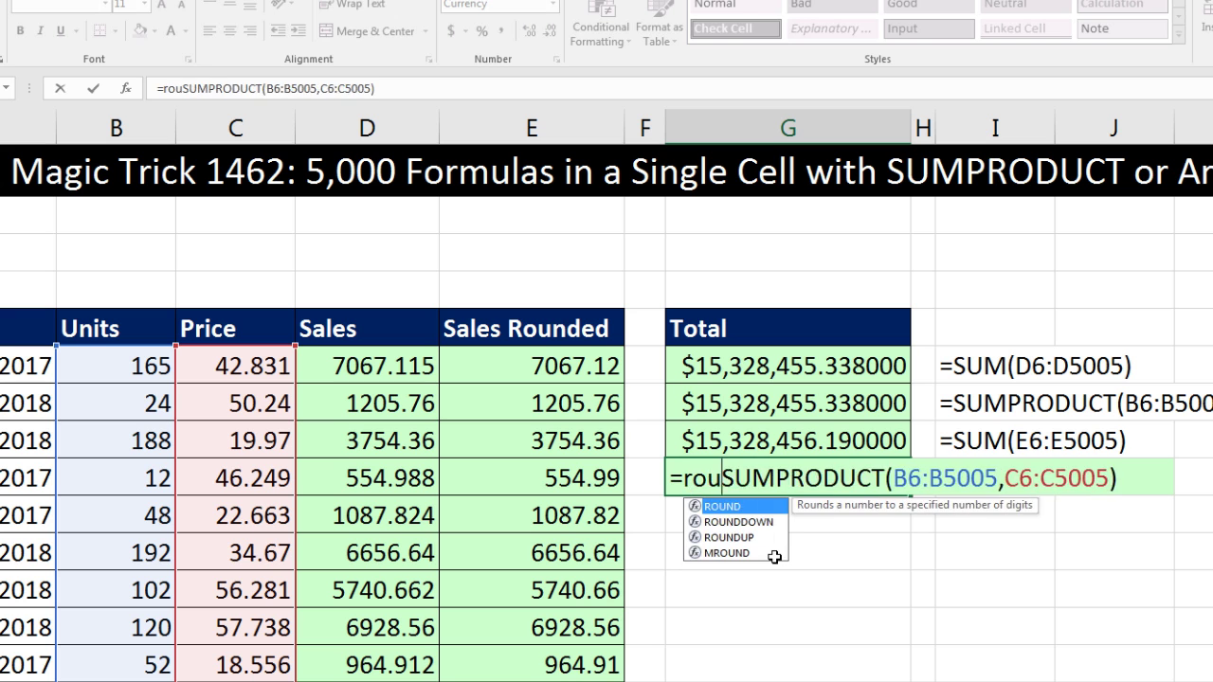
key(Tab)
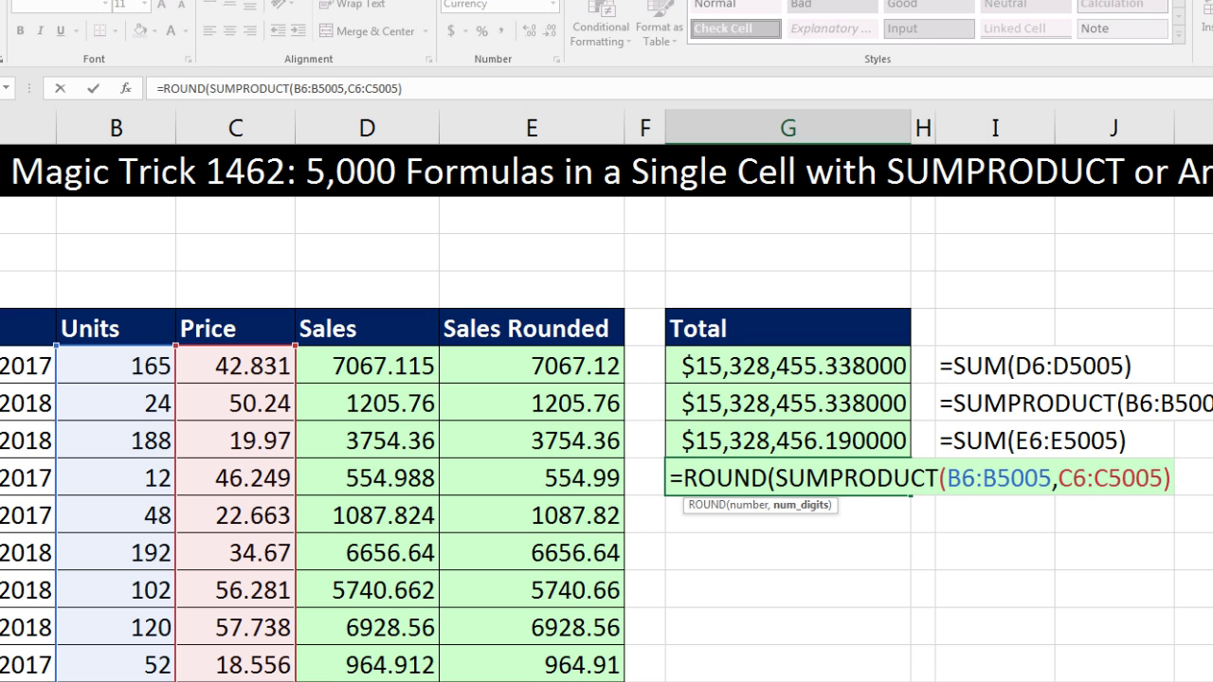
text(,2)
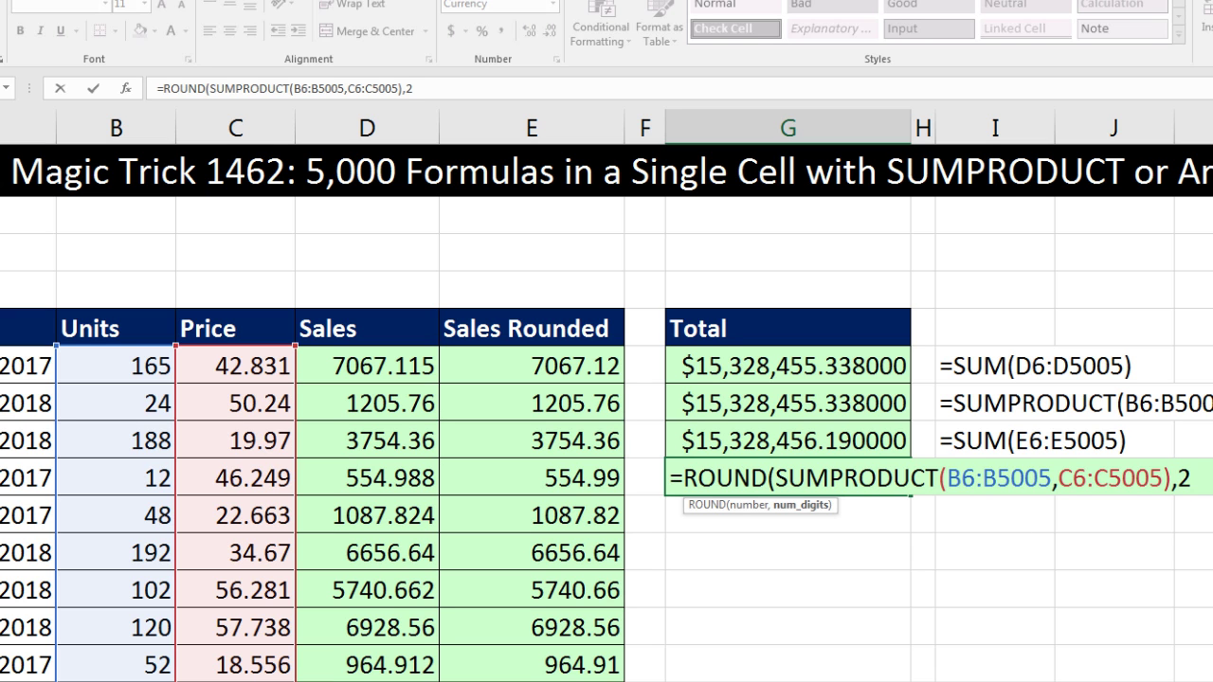
text())
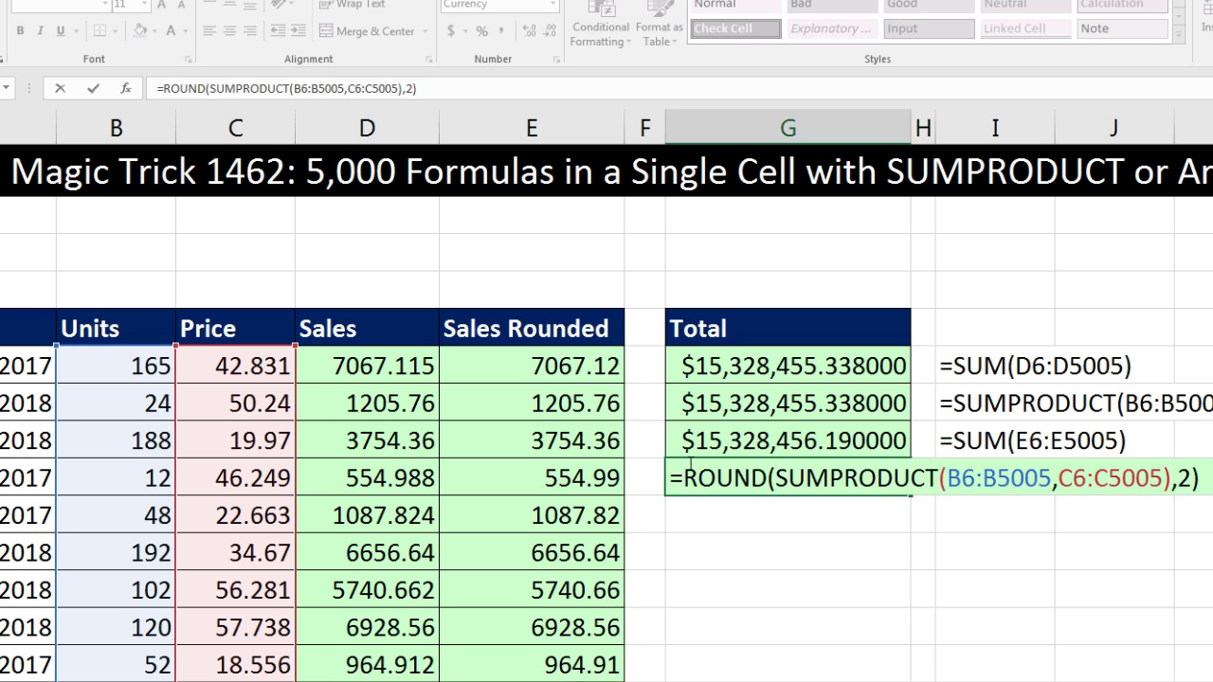
click(813, 481)
click(753, 506)
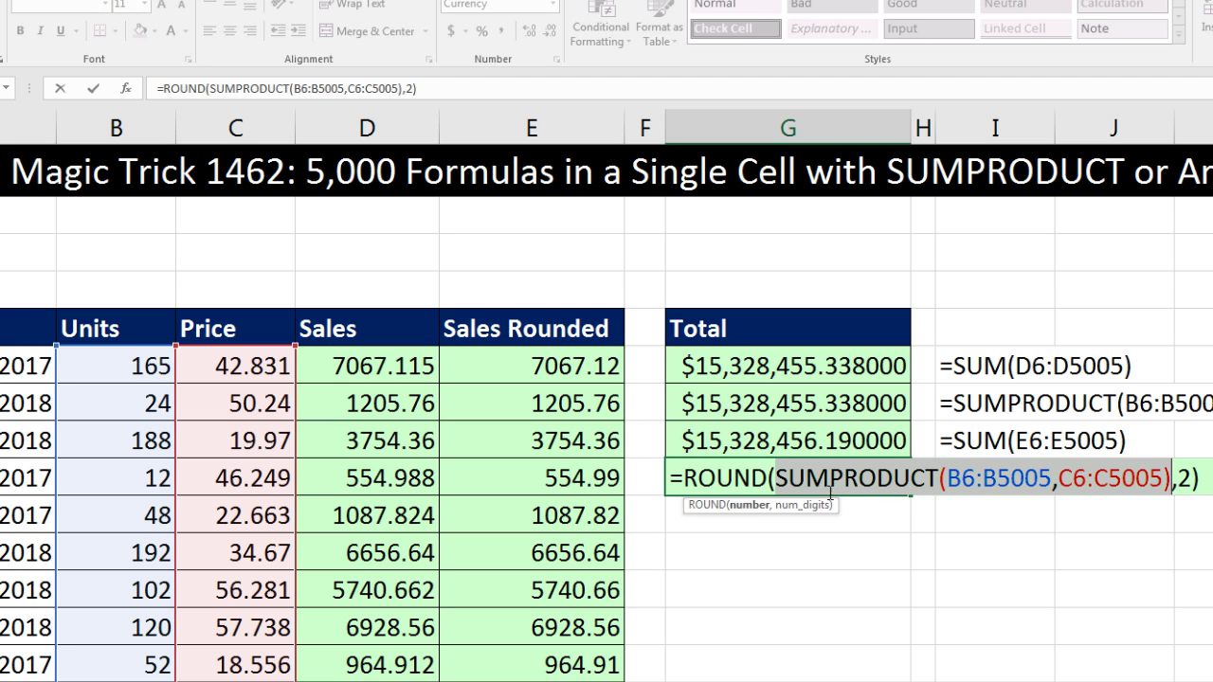
key(F9)
key(Return)
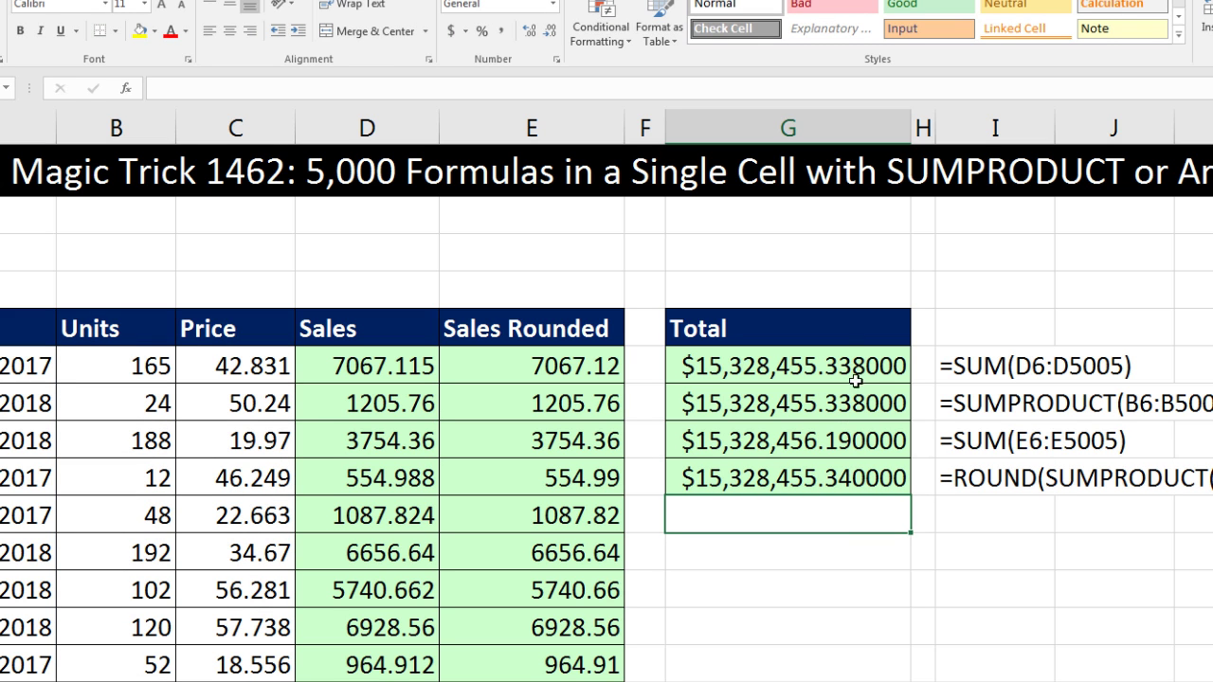
click(855, 477)
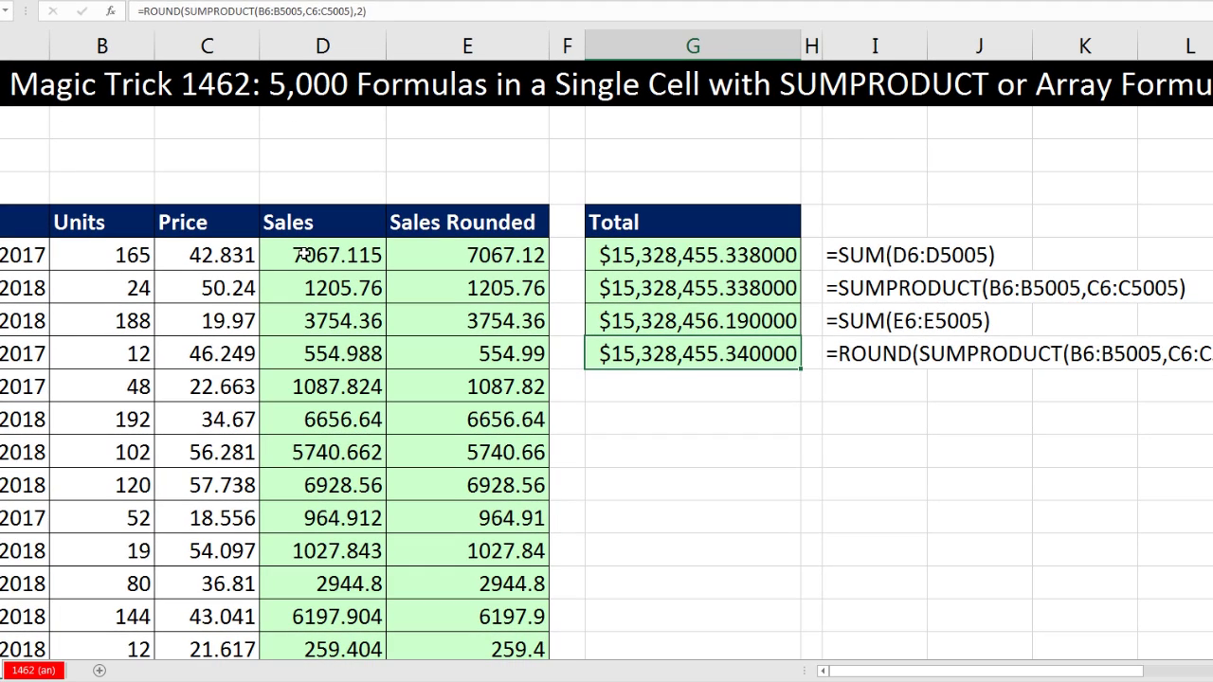
Review the Sales formulas in D6 through D15 unchanged, then begin a new formula in G9.
click(301, 254)
key(F2)
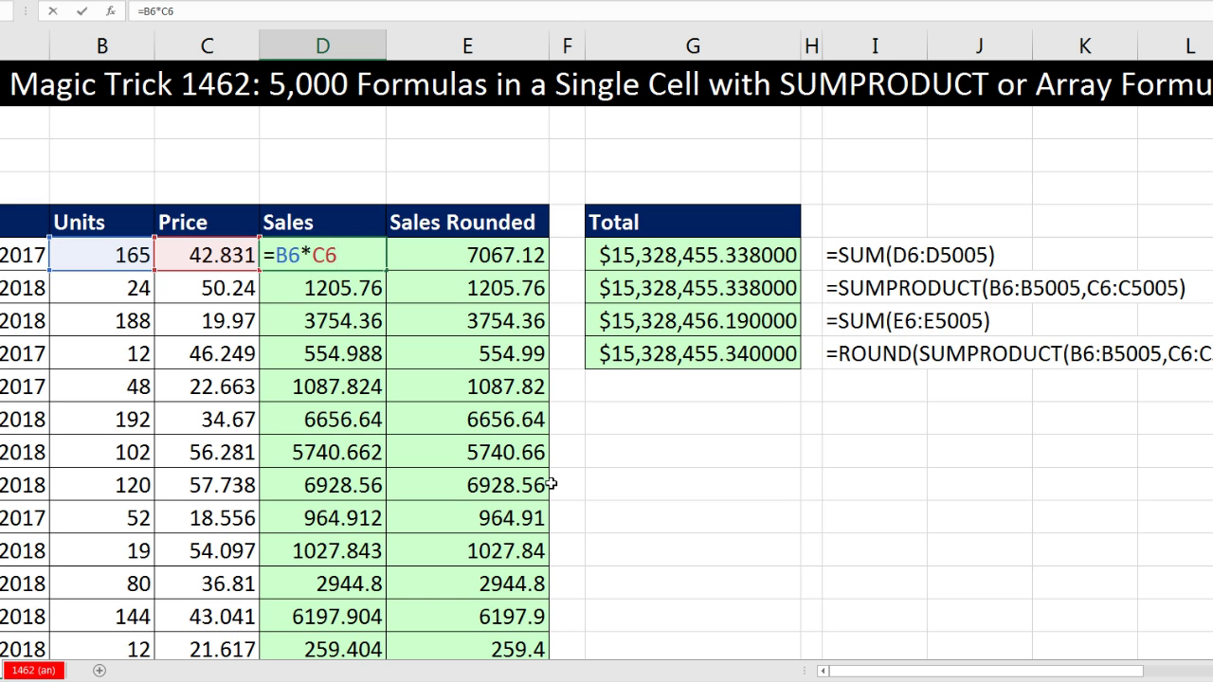
key(Return)
key(F2)
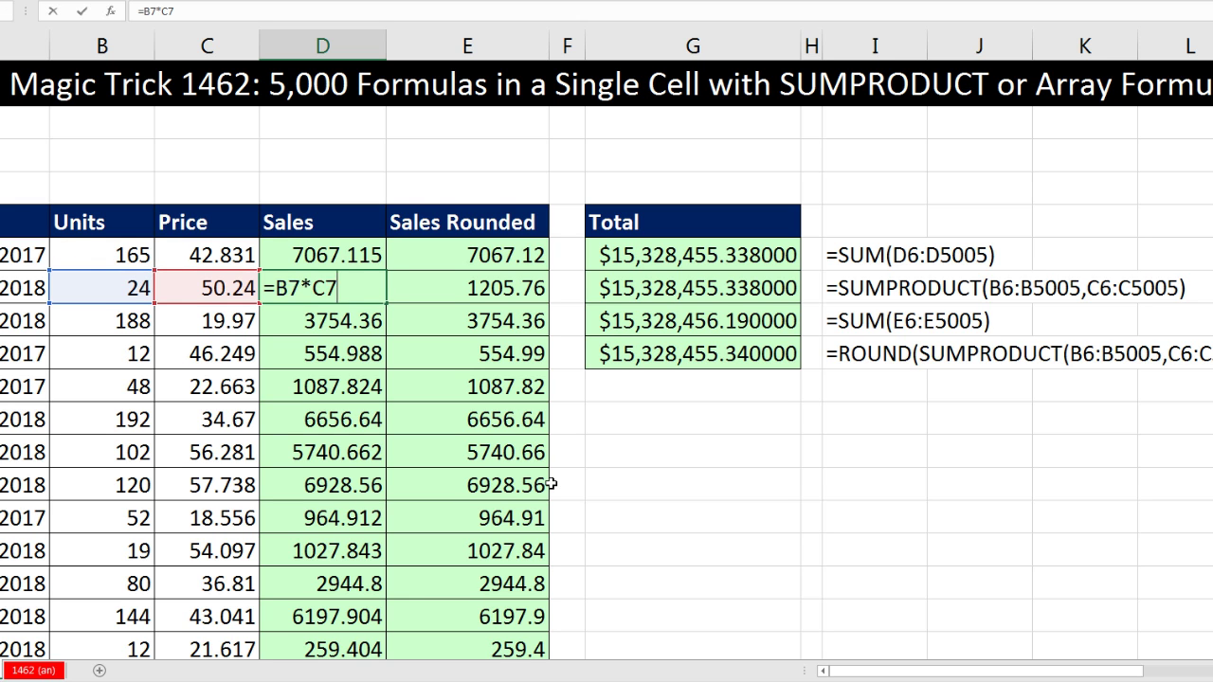
key(Return)
key(F2)
key(Return)
key(F2)
key(Return)
key(F2)
key(Return)
key(F2)
key(Return)
key(F2)
key(Return)
key(F2)
key(Return)
key(F2)
key(Return)
key(F2)
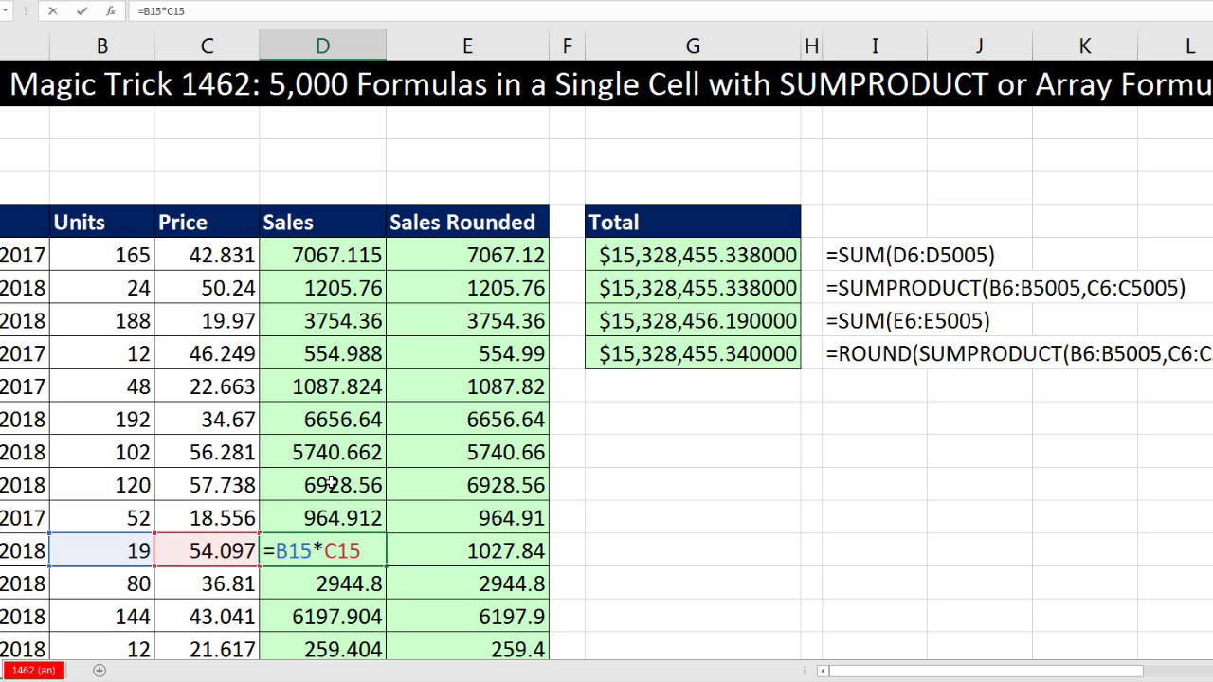
key(Escape)
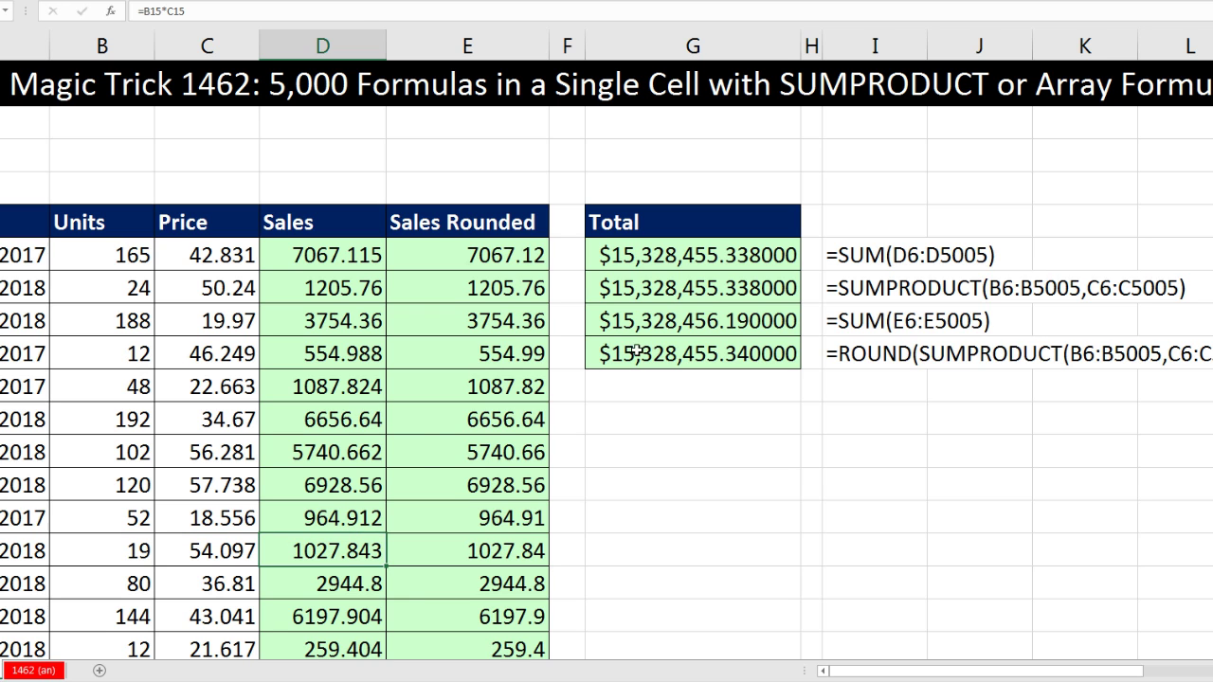
click(633, 350)
text(=)
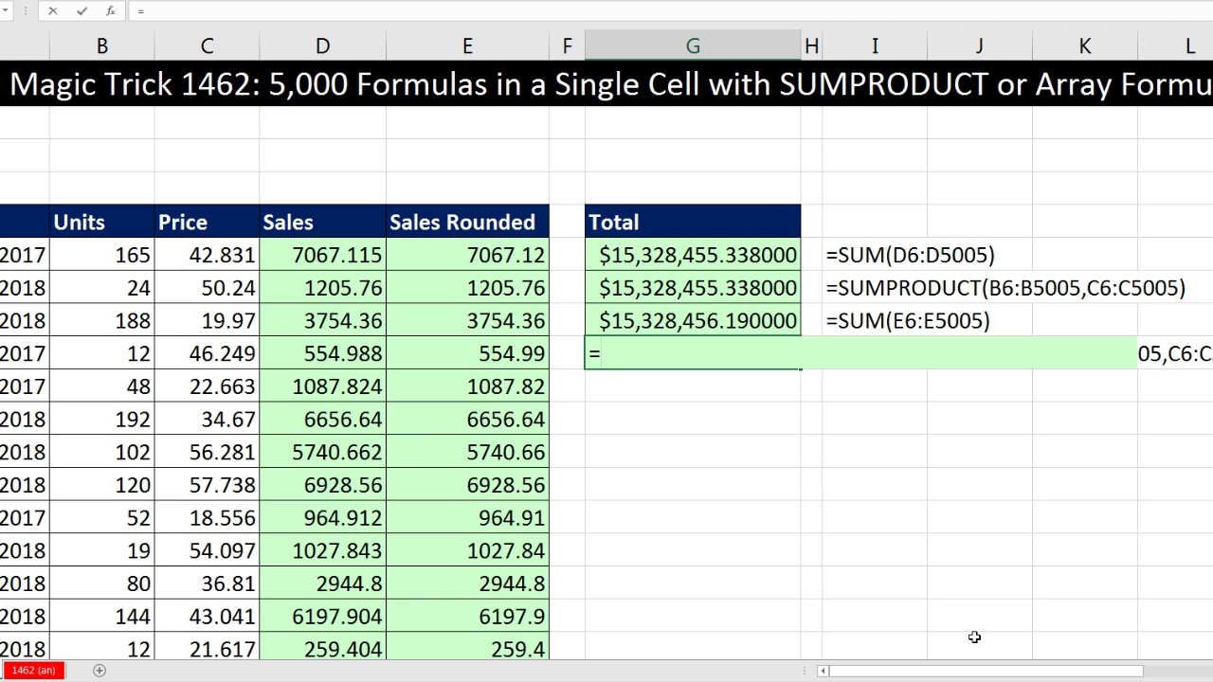
click(105, 244)
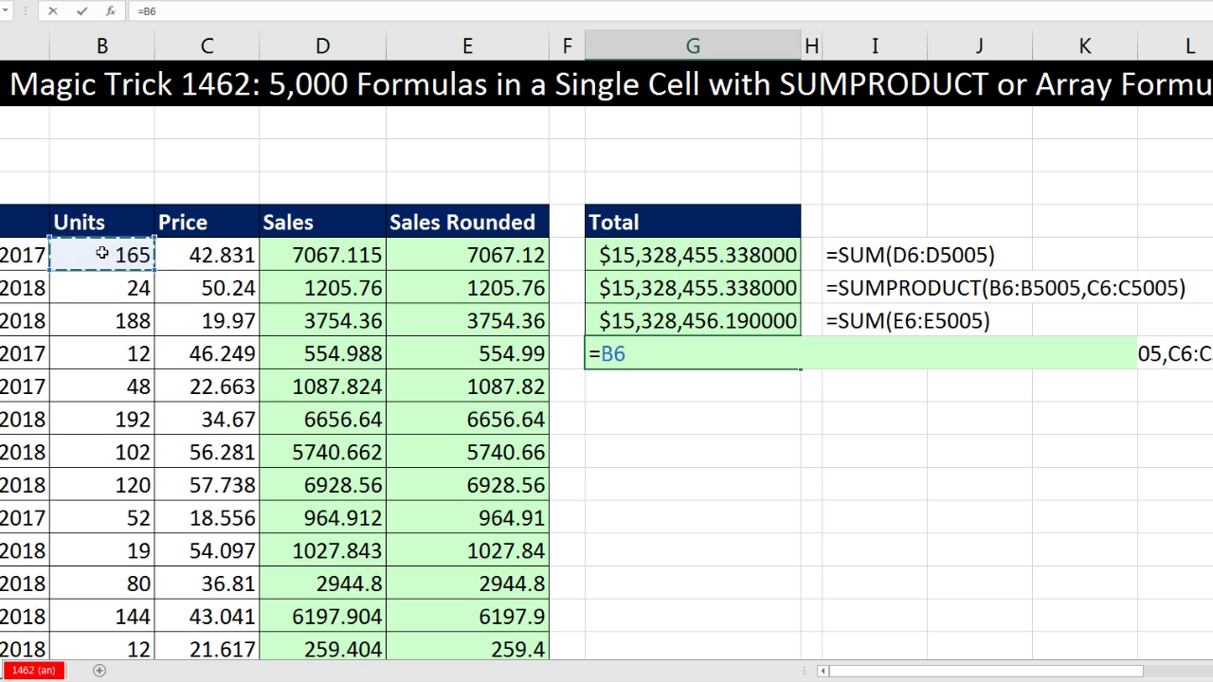
drag(102, 253, 103, 303)
drag(112, 389, 115, 412)
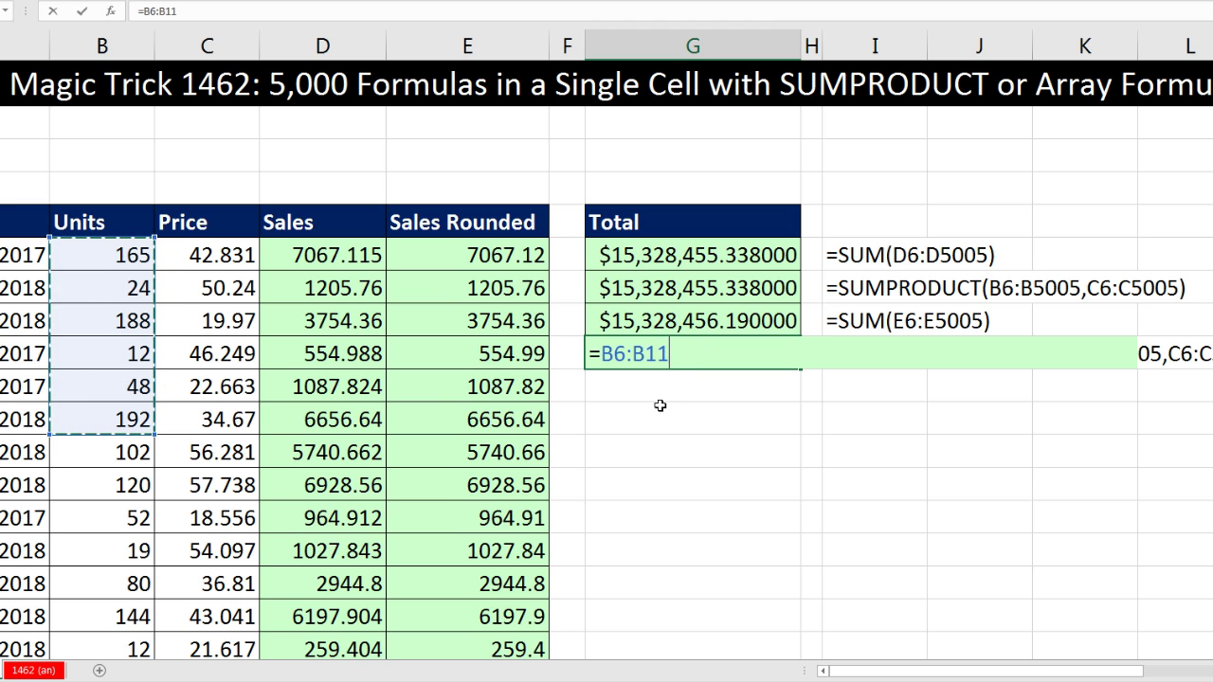
text(*)
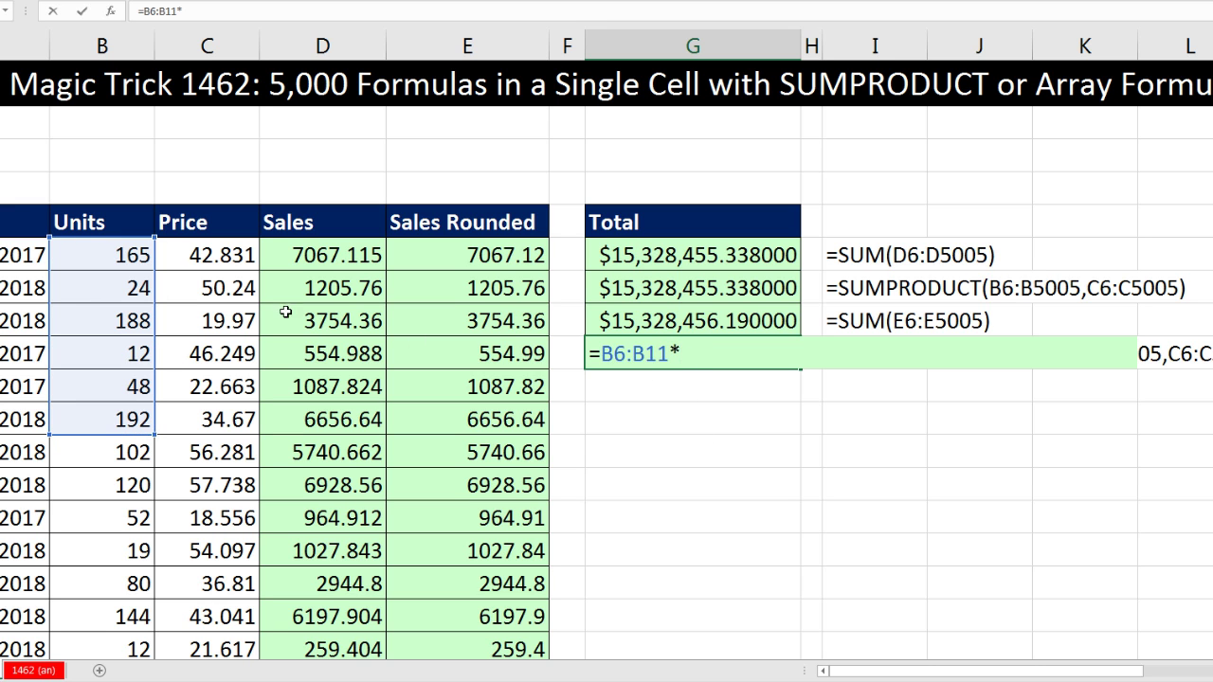
drag(227, 255, 254, 424)
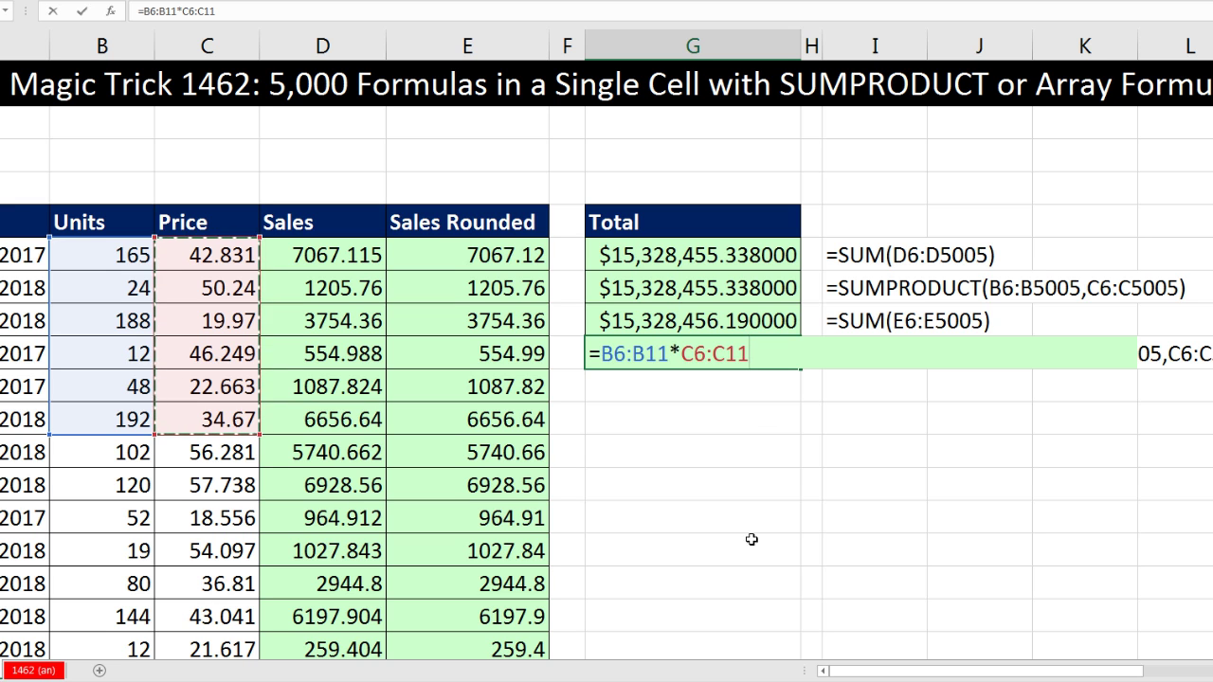
key(F9)
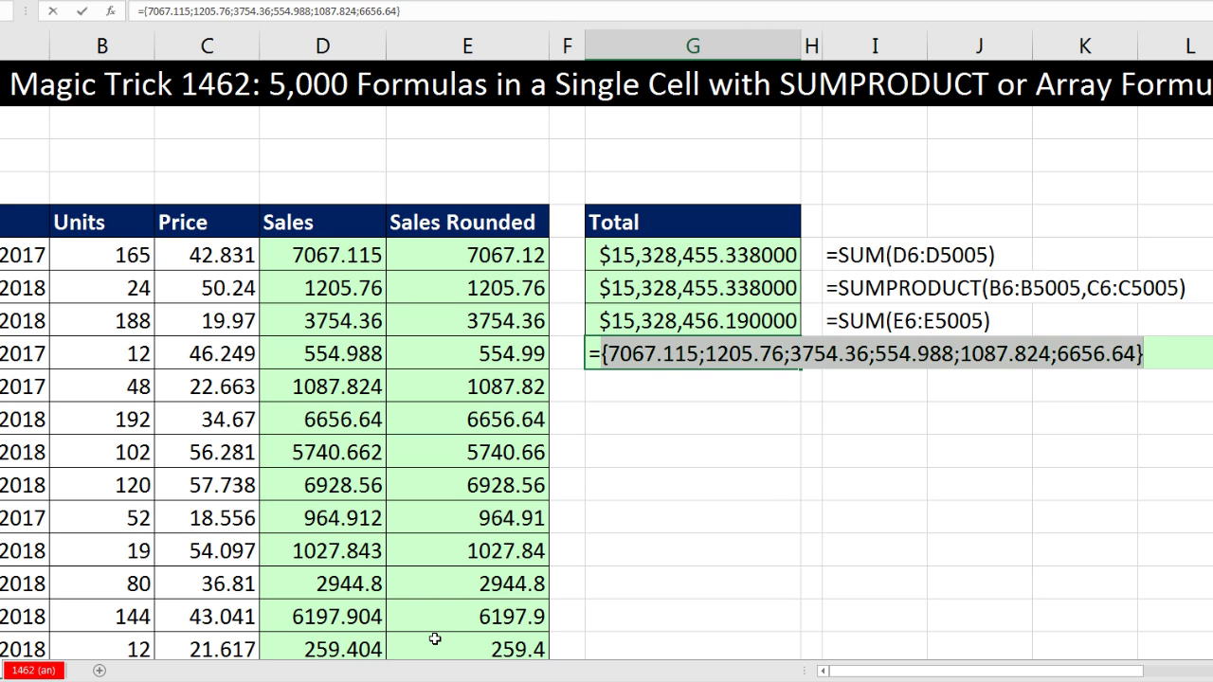
key(Escape)
text(=)
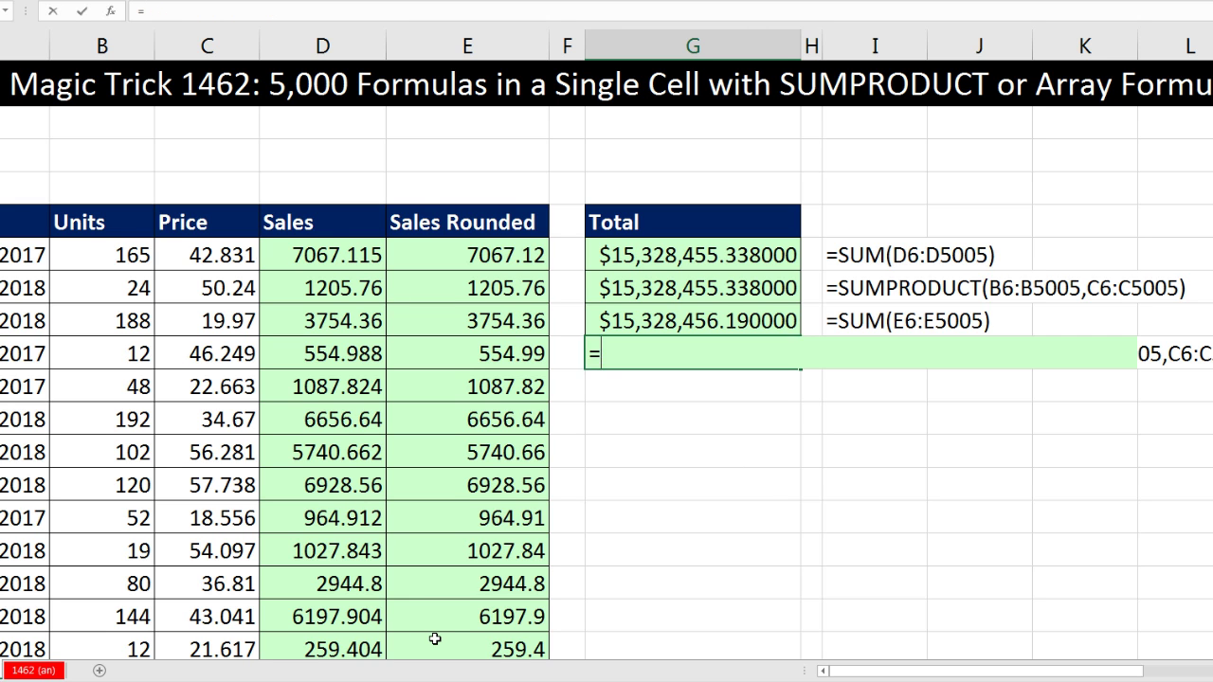
click(110, 256)
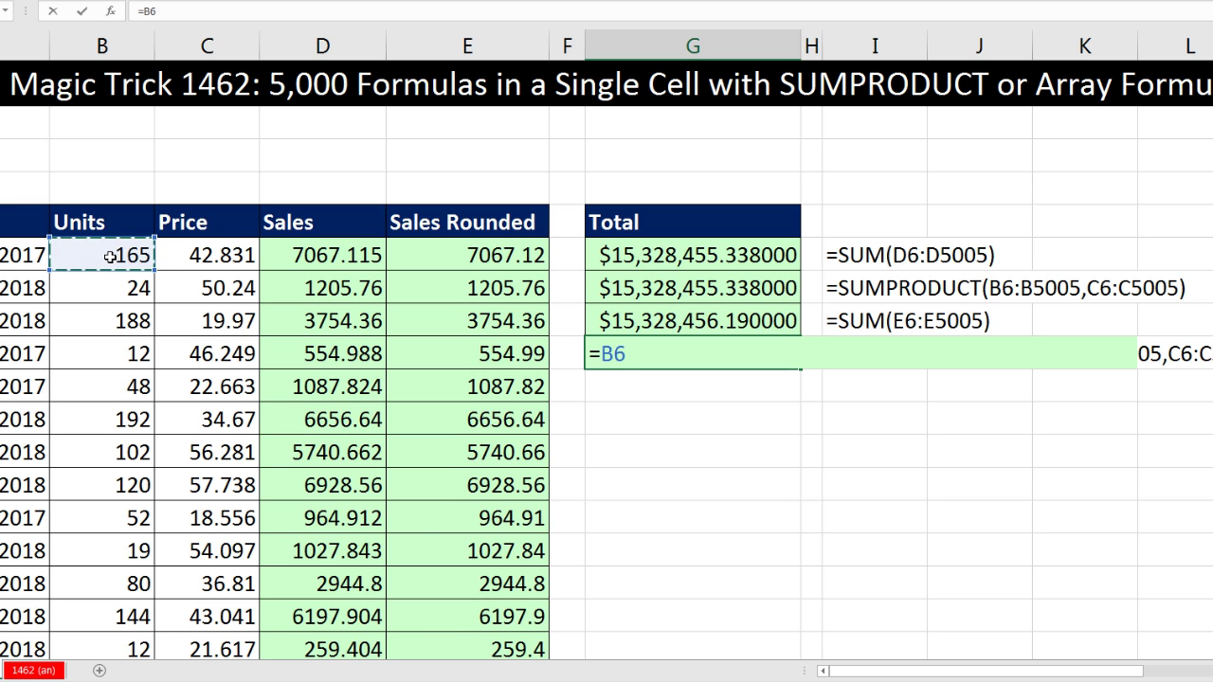
Build =B6:B5005*C6:C5005 in G9, dismissing the 8192-character alert raised by F9.
key(ctrl+shift+Down)
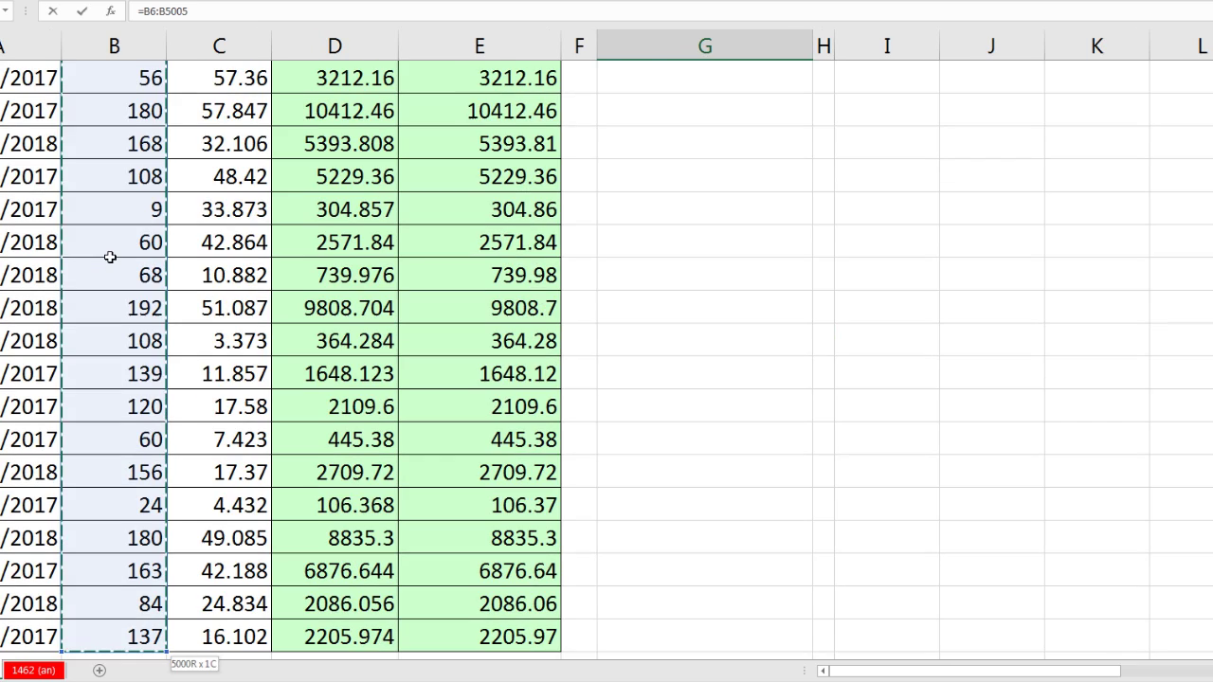
text(*)
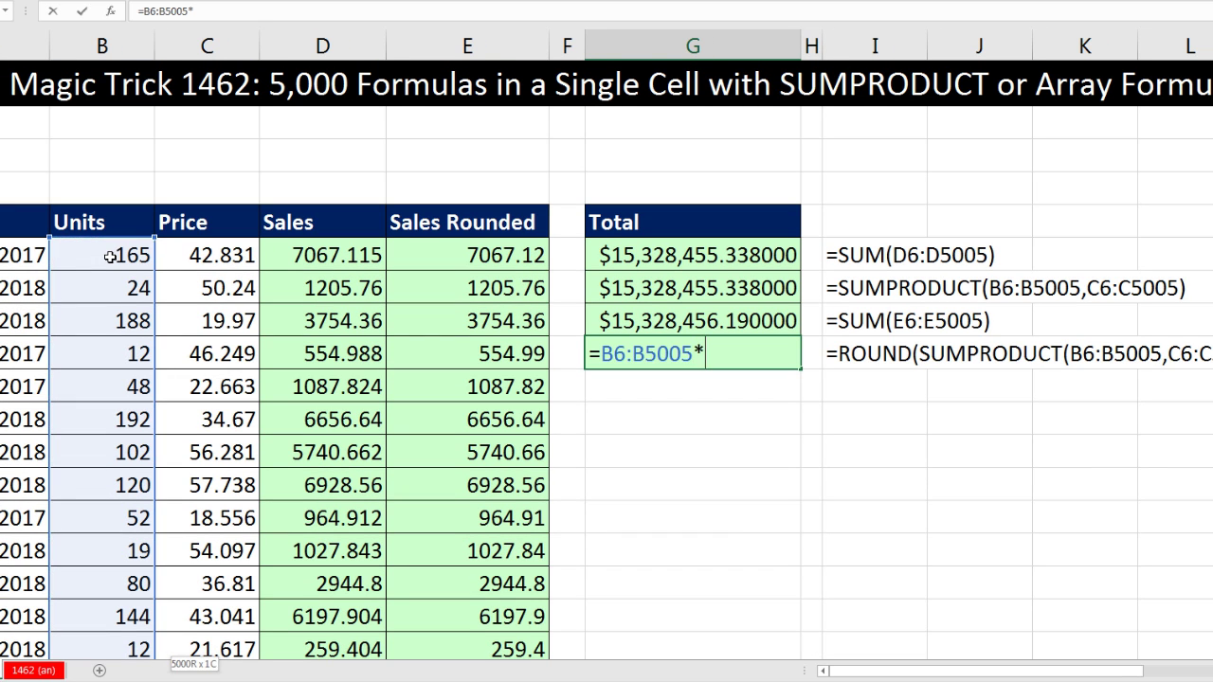
click(201, 254)
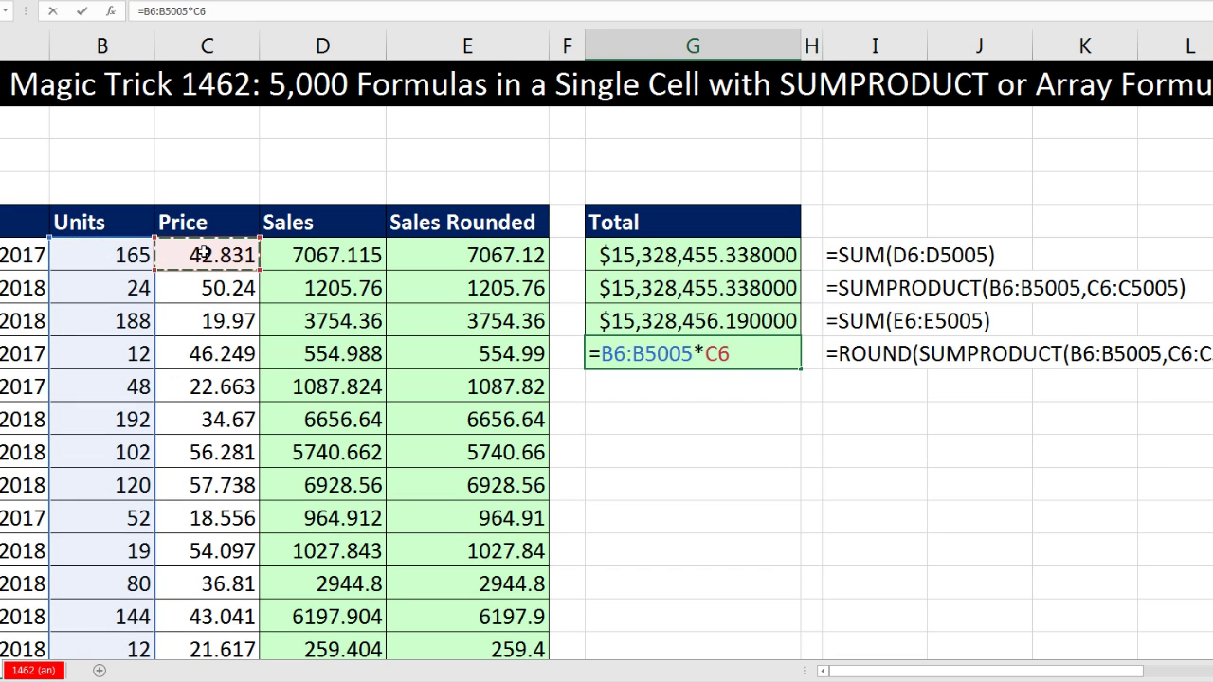
key(ctrl+shift+Down)
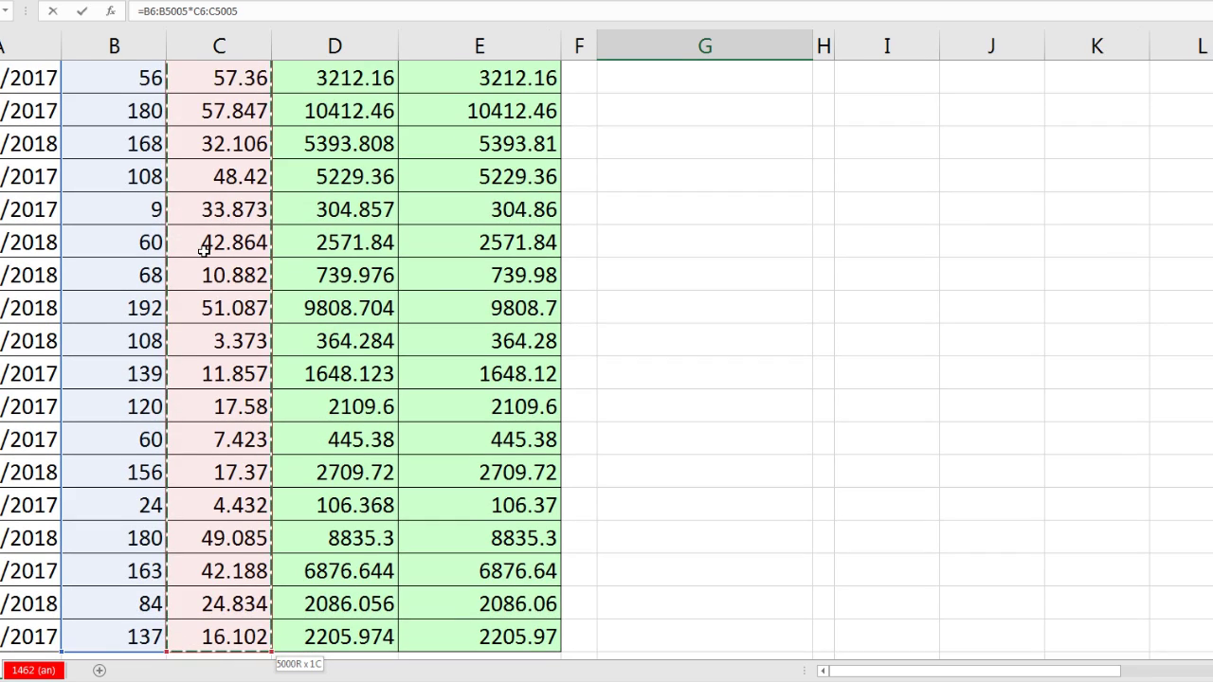
key(ctrl+BackSpace)
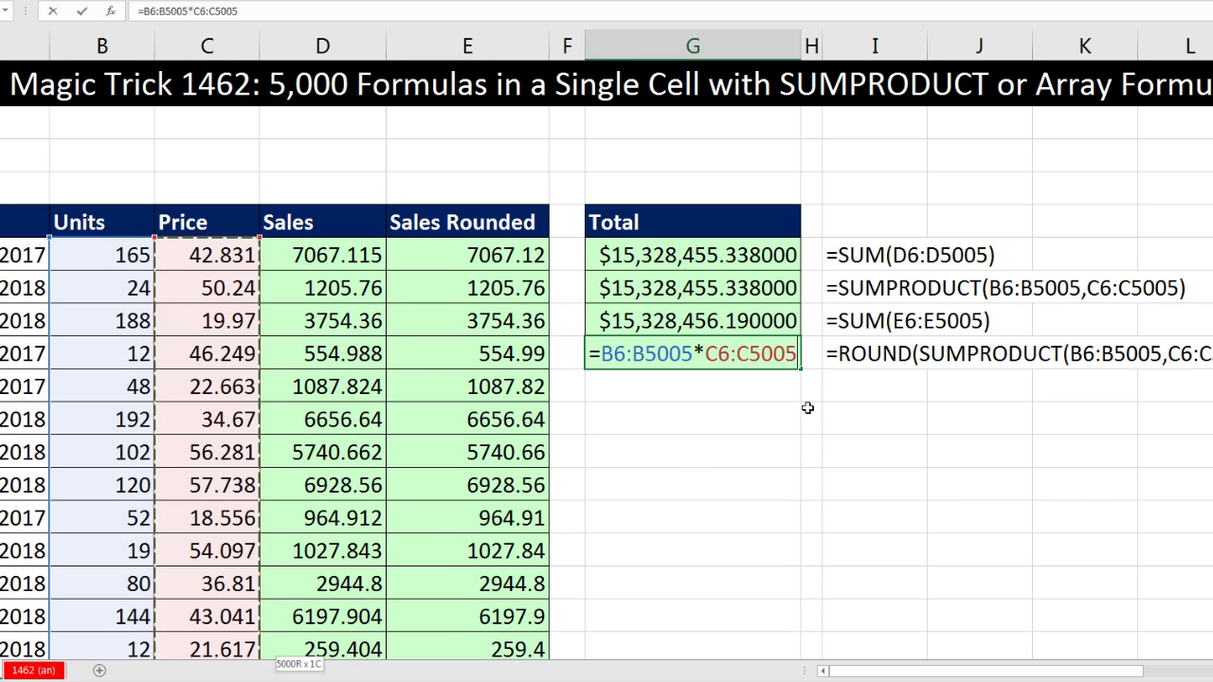
key(F9)
drag(690, 276, 716, 394)
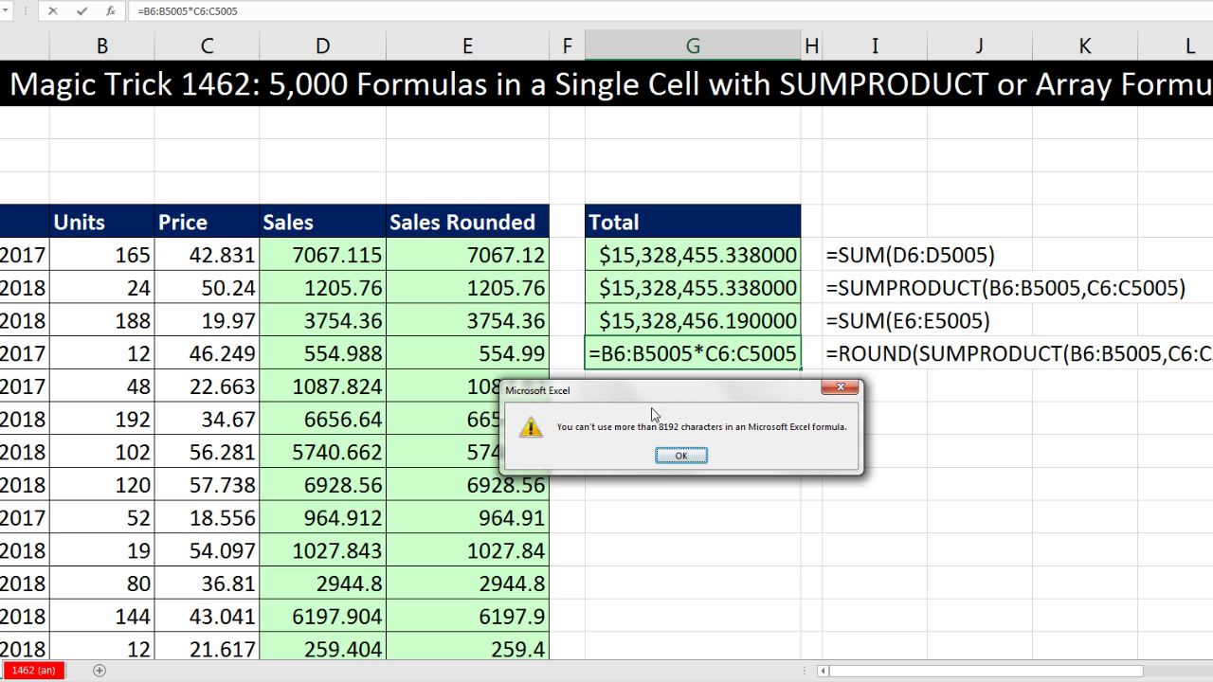
key(Return)
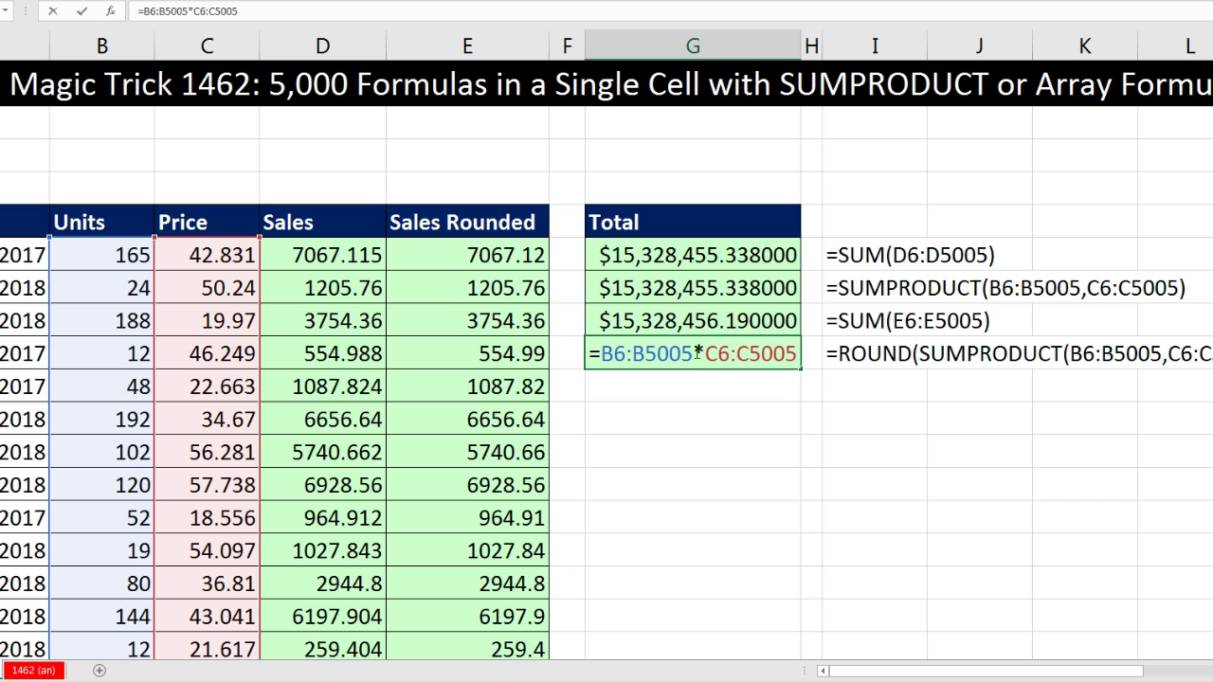
drag(692, 353, 705, 357)
drag(603, 353, 693, 365)
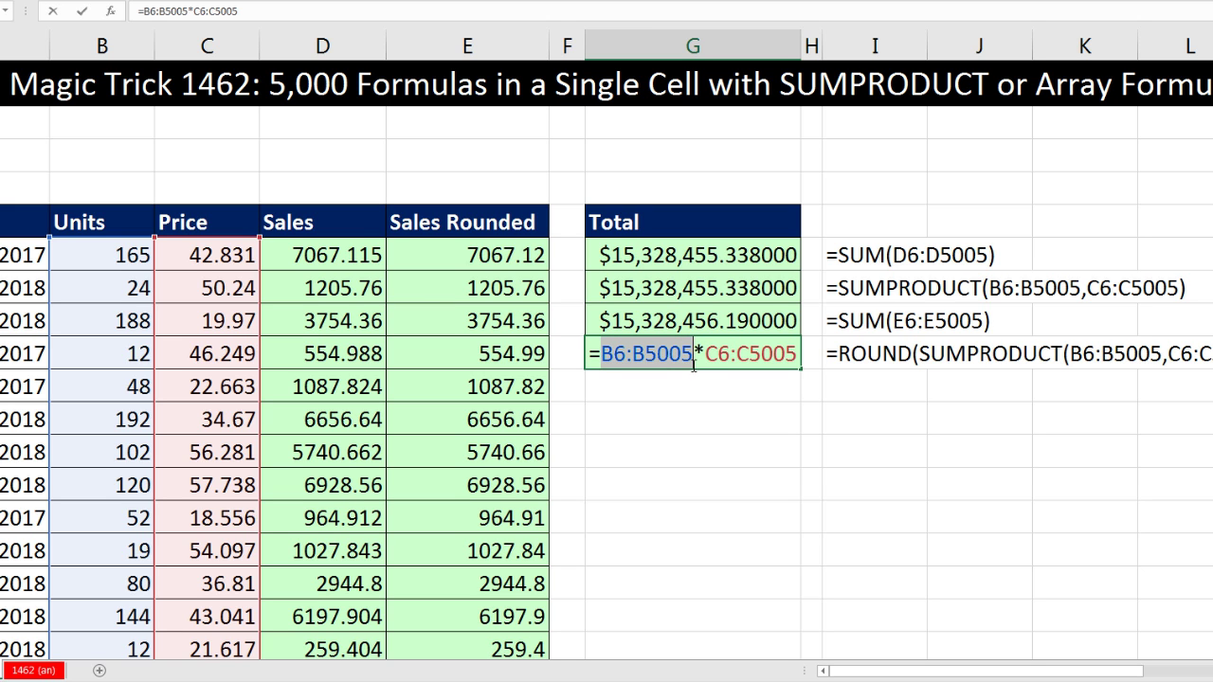
Wrap G9's product as =ROUND(B6:B5005*C6:C5005,2), which shows only $554.990000.
key(Right)
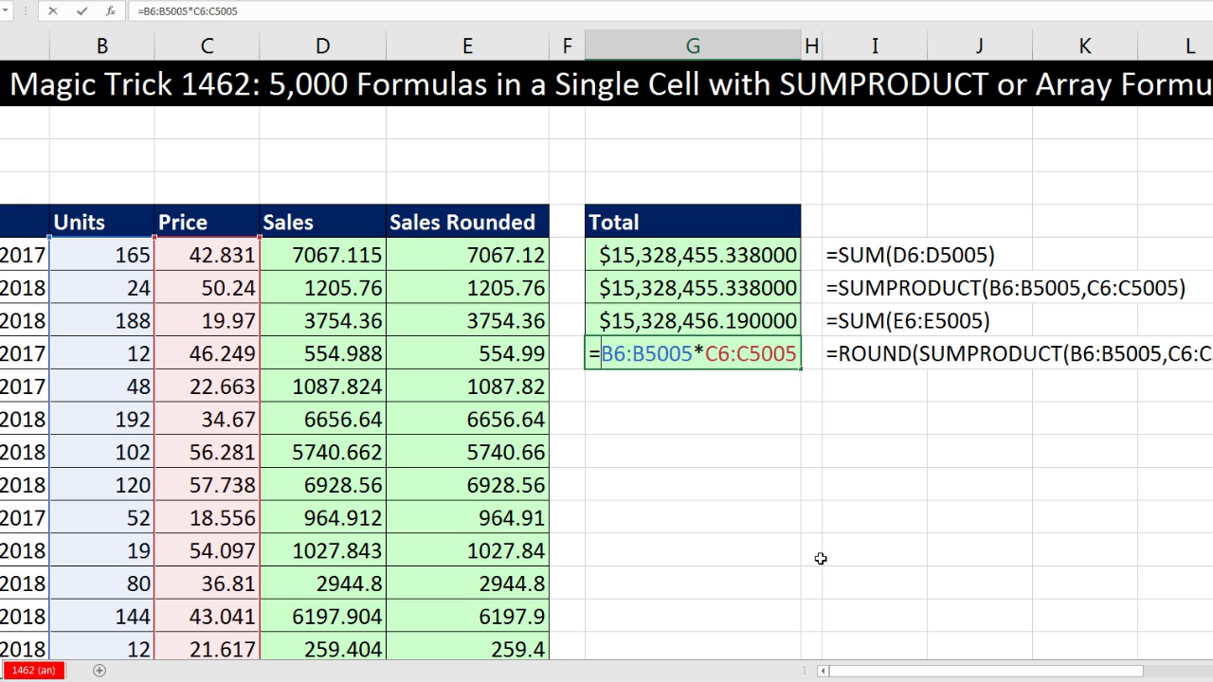
text(round)
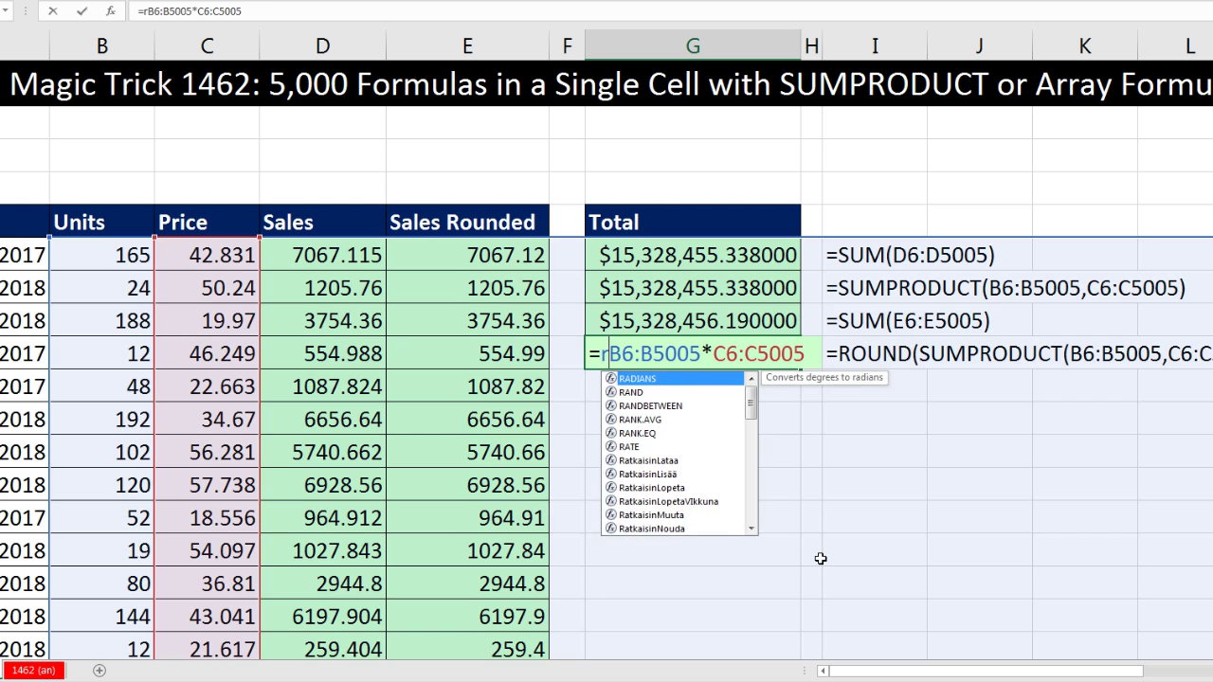
key(Tab)
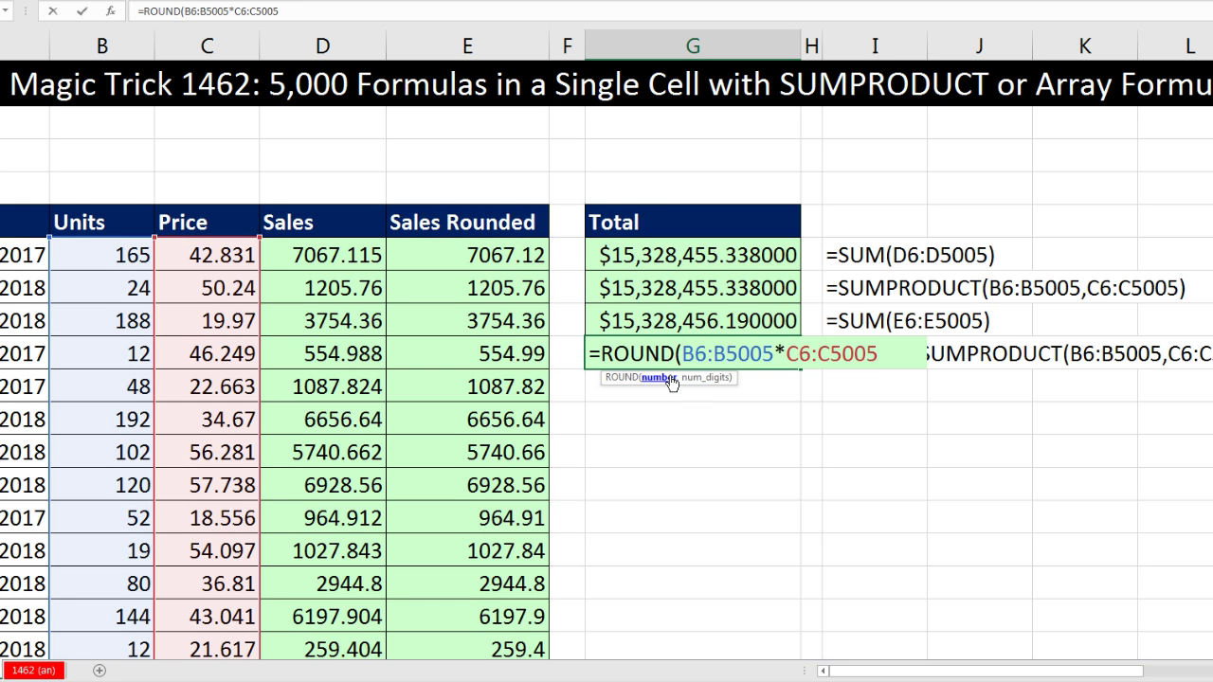
key(shift+End)
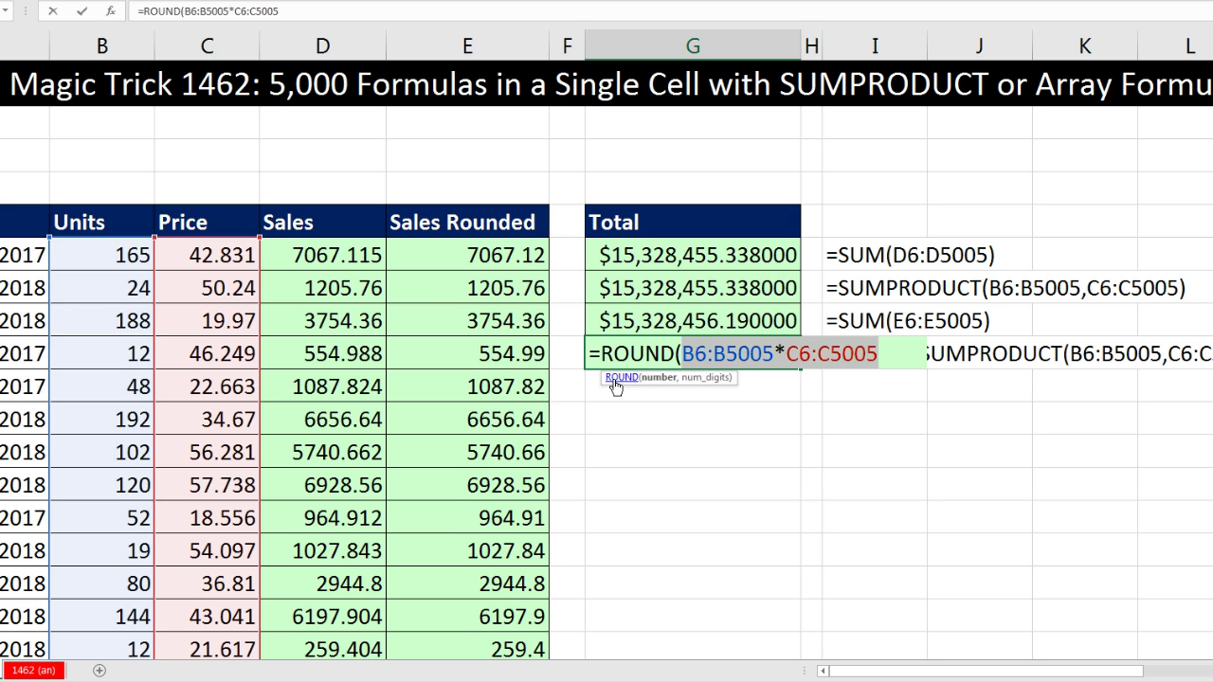
key(Right)
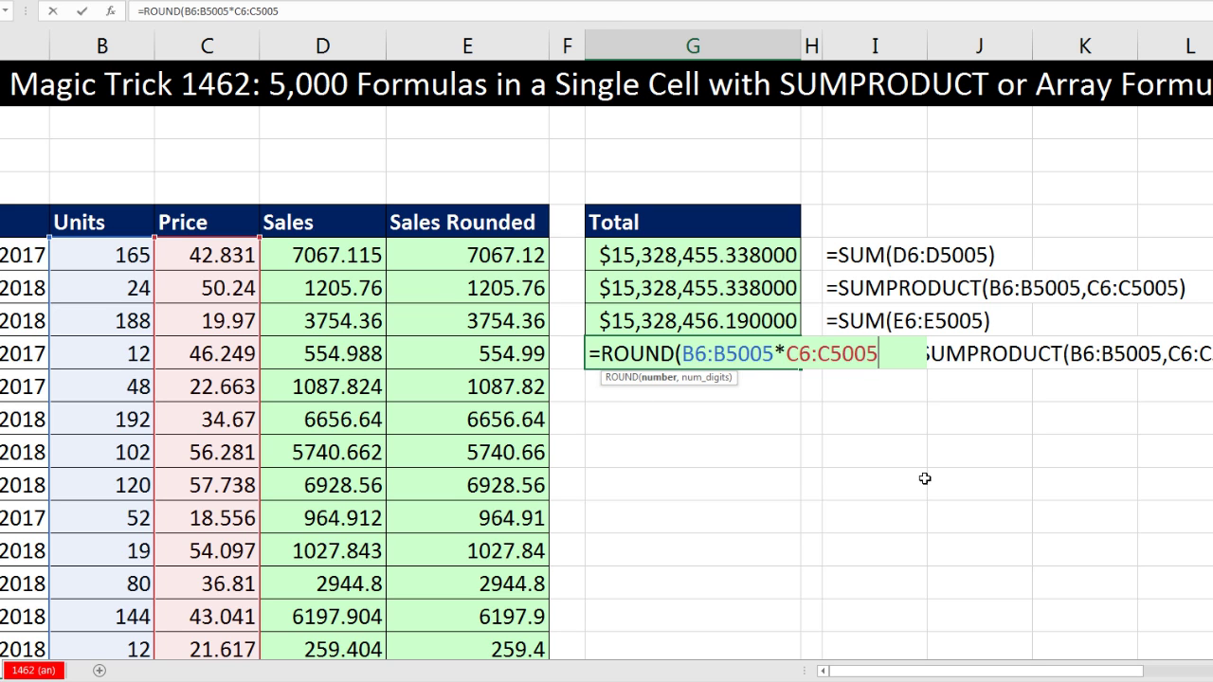
text(,2))
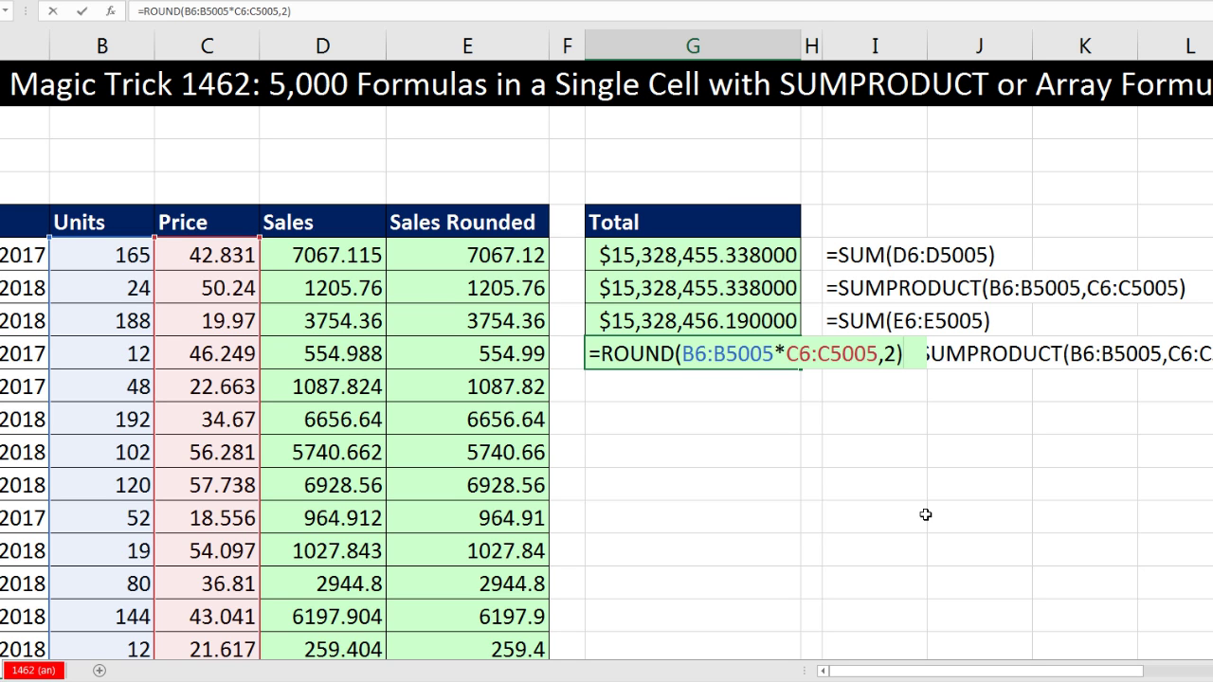
key(Return)
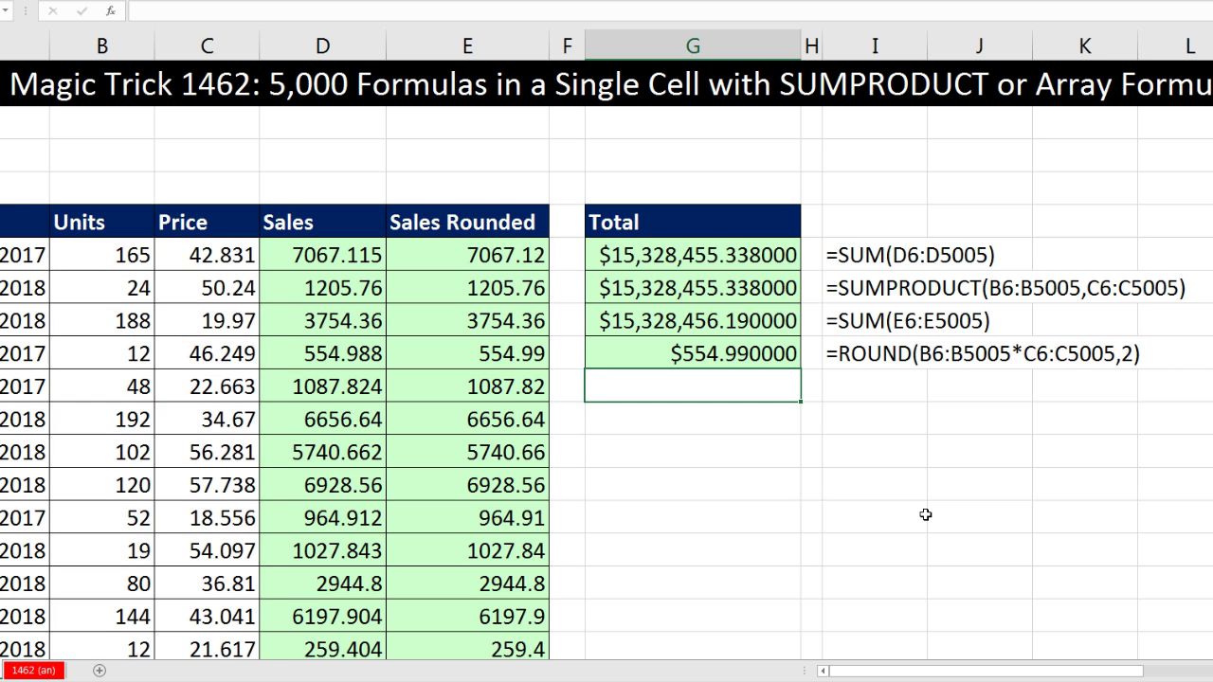
Build a ROUND of Units times Price to 2 decimals in G10 and preview its array with F9.
text(=round)
key(Tab)
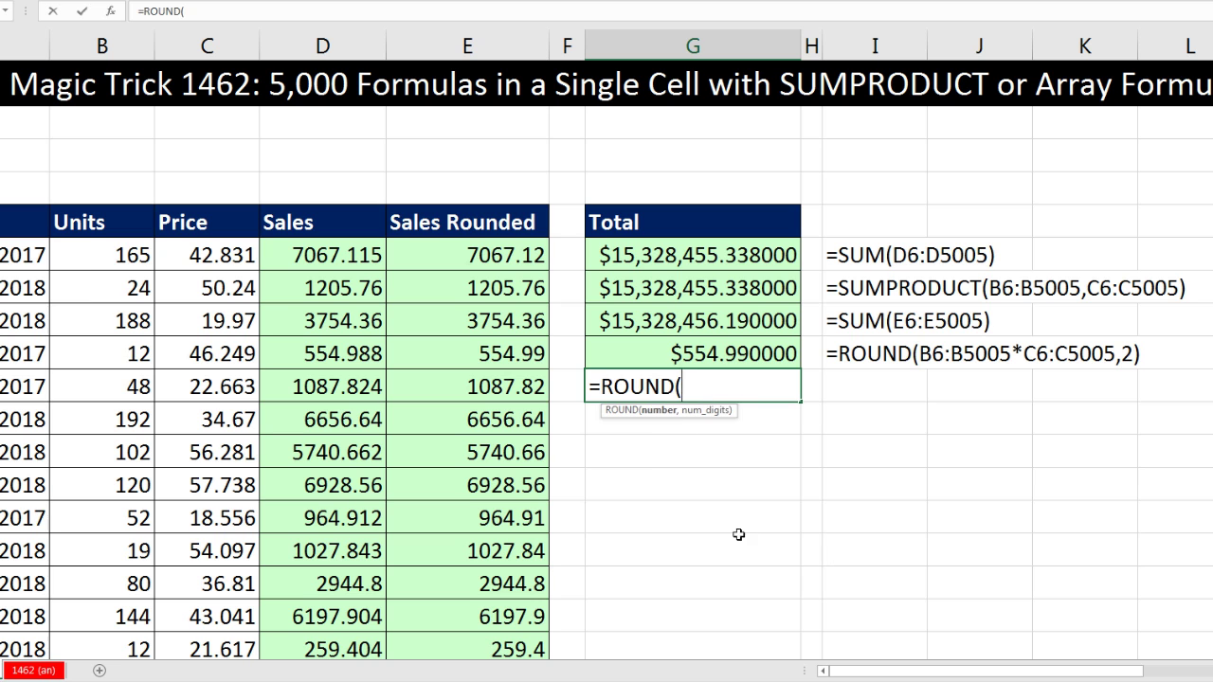
drag(90, 259, 111, 422)
text(*)
drag(206, 255, 228, 426)
text(,2))
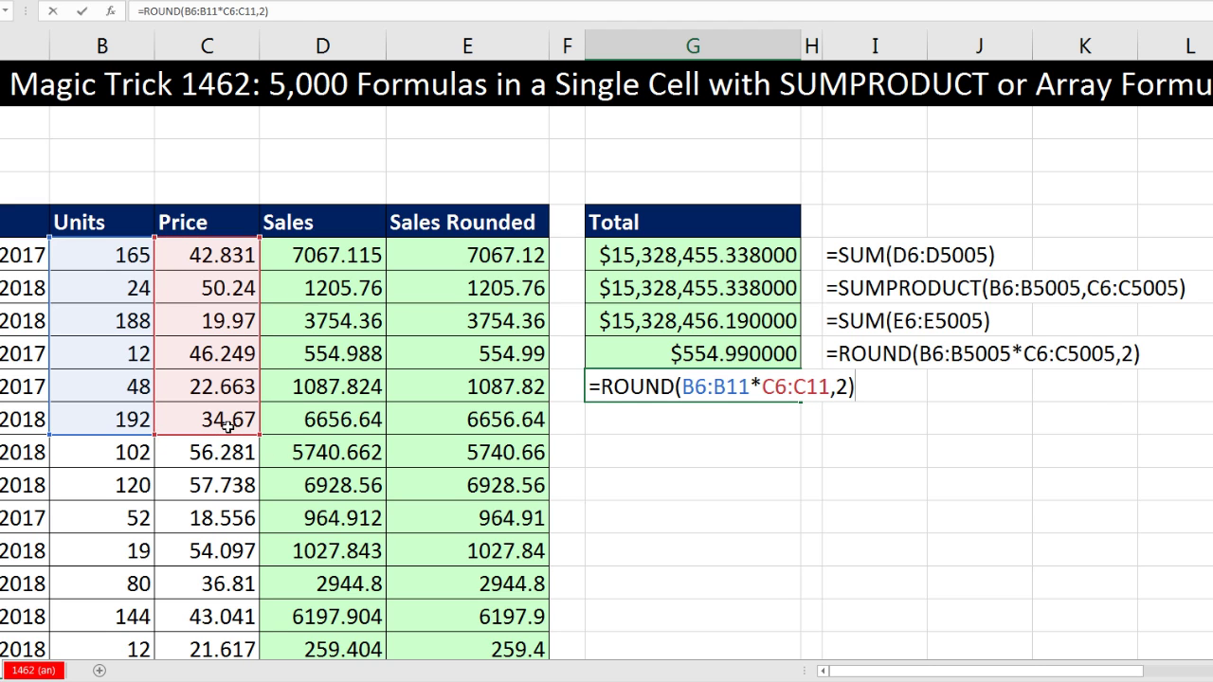
key(F9)
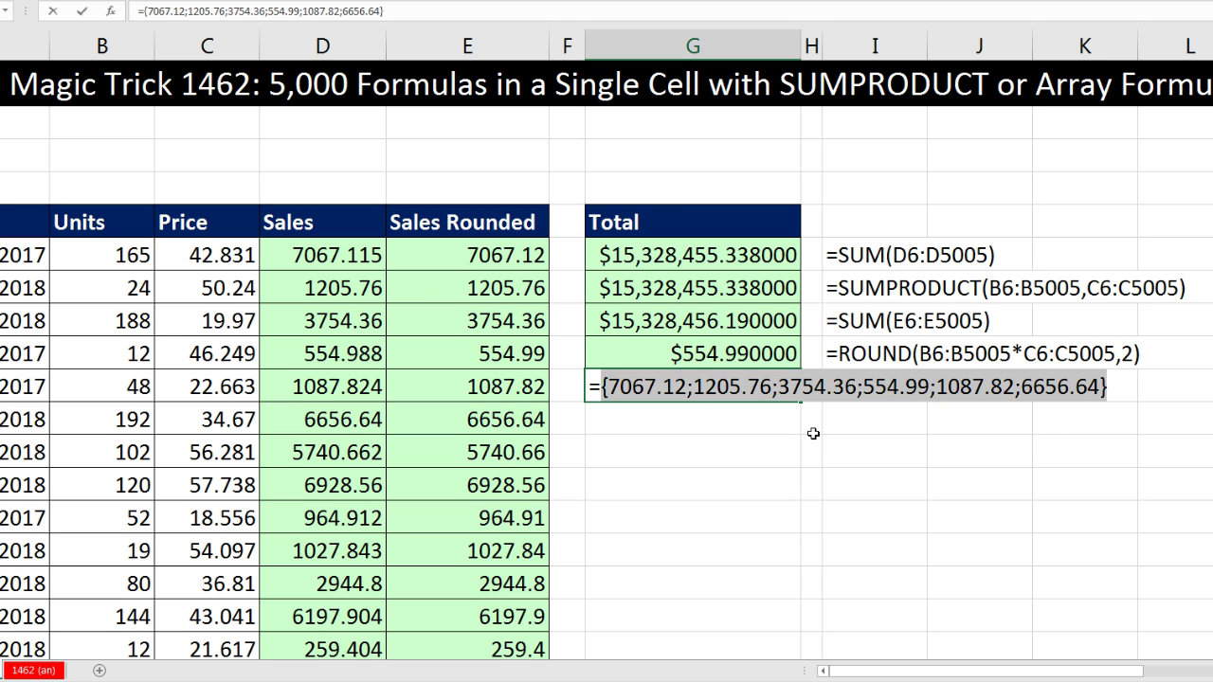
Discard the G10 array preview and reopen G9's ROUND formula for editing.
key(Escape)
click(731, 352)
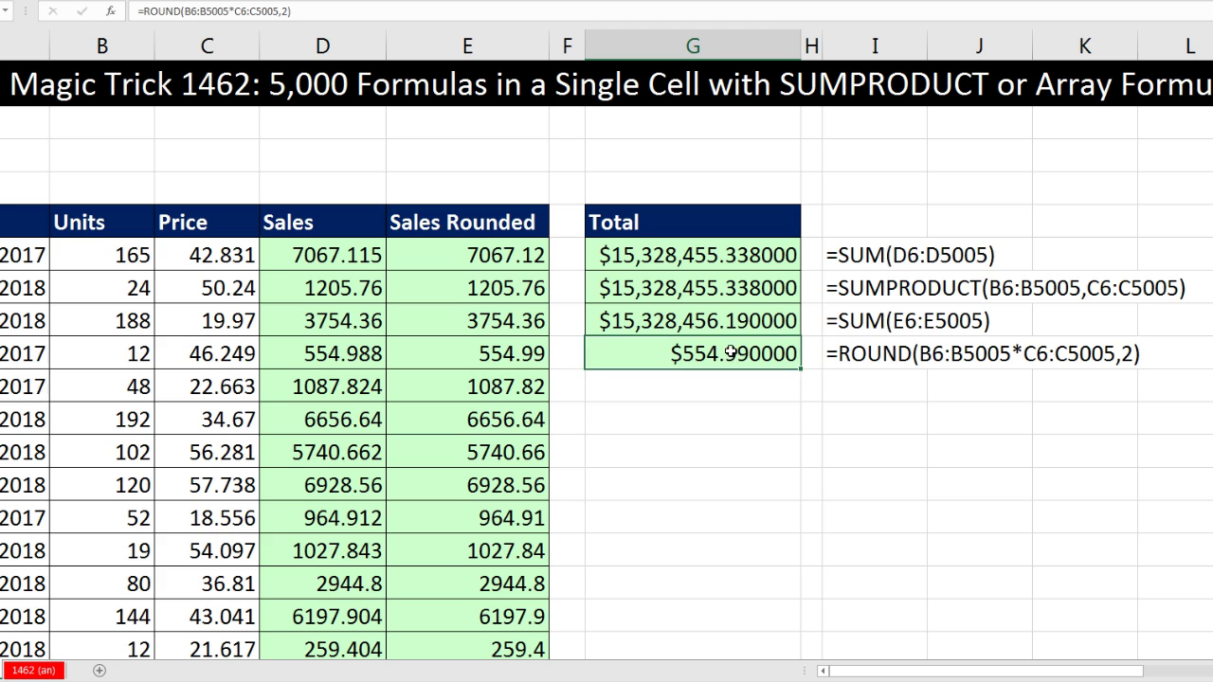
key(F2)
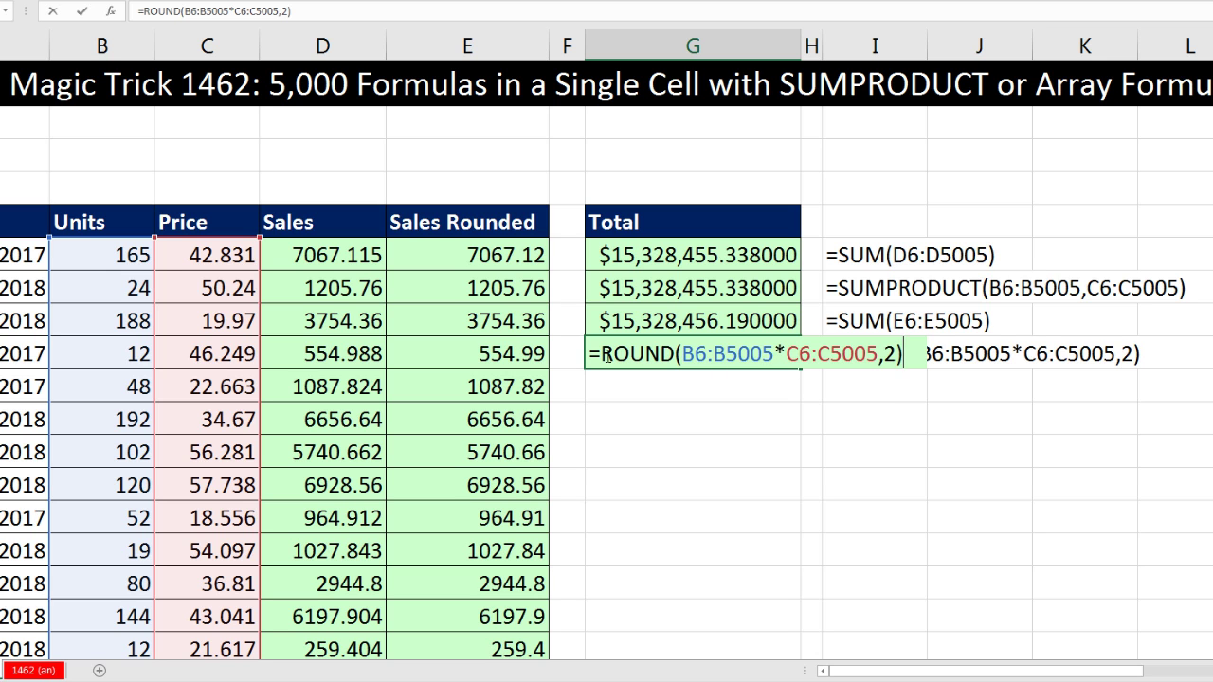
Make G9 =SUMPRODUCT(ROUND(B6:B5005*C6:C5005,2)), returning $15,328,456.190000.
text(su)
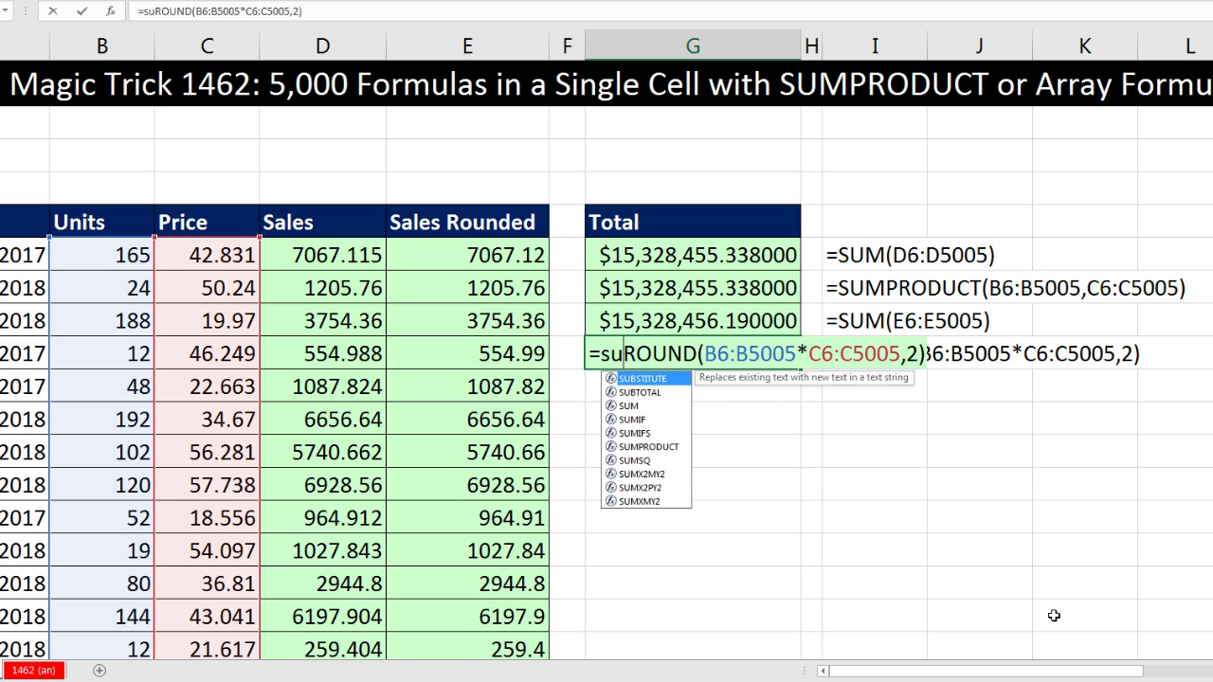
key(Tab)
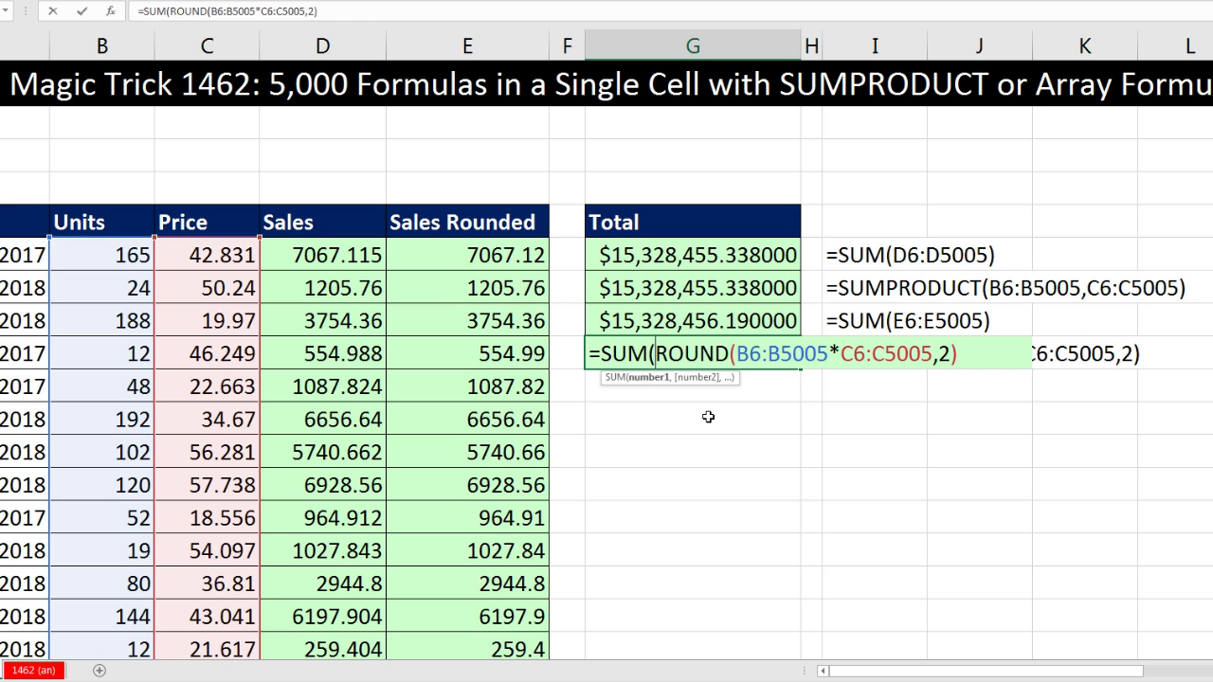
key(BackSpace)
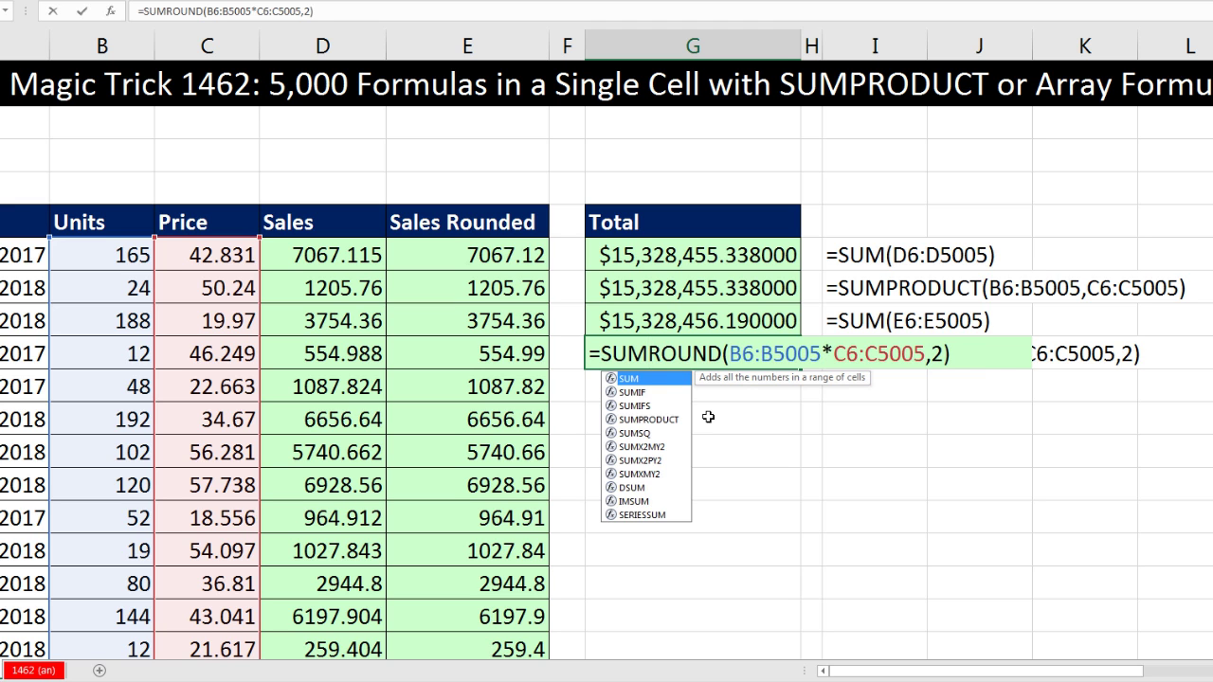
text(p)
key(Tab)
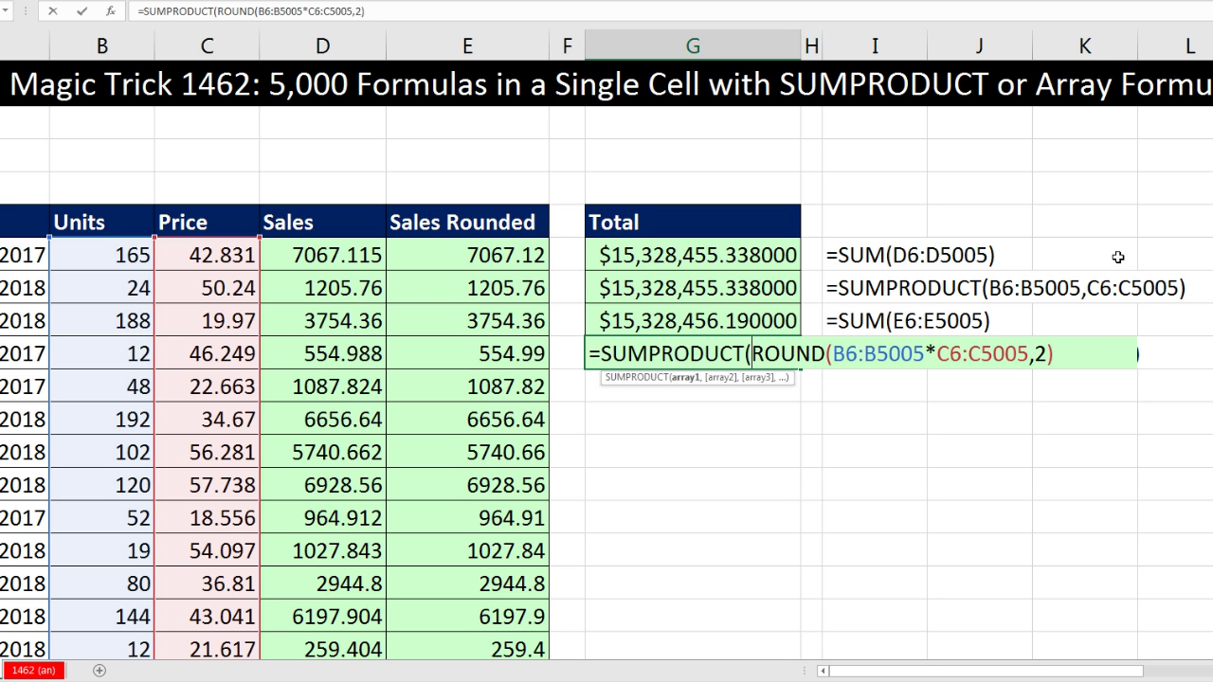
click(684, 379)
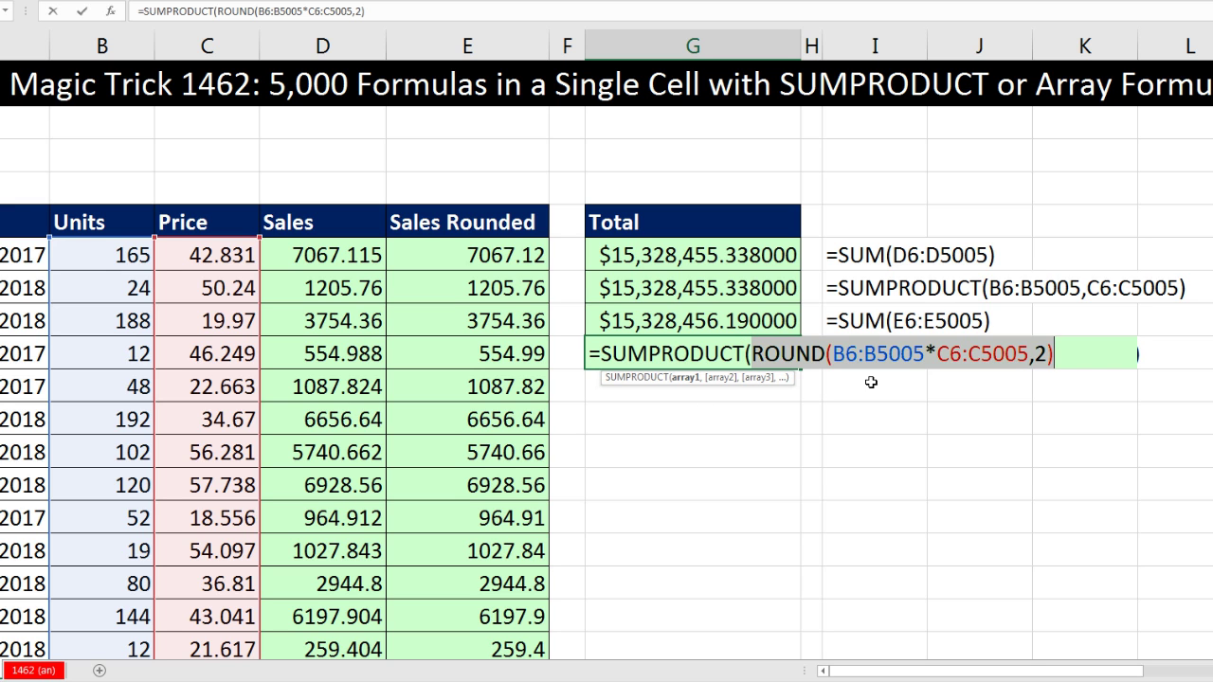
click(1057, 355)
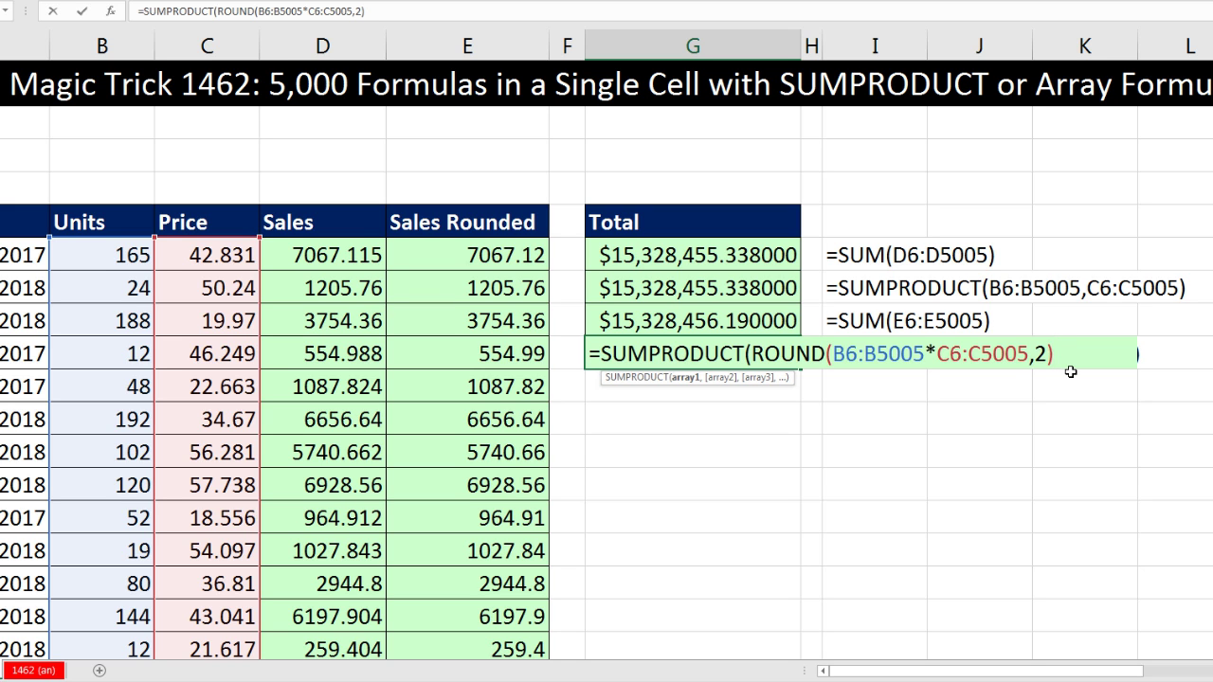
text())
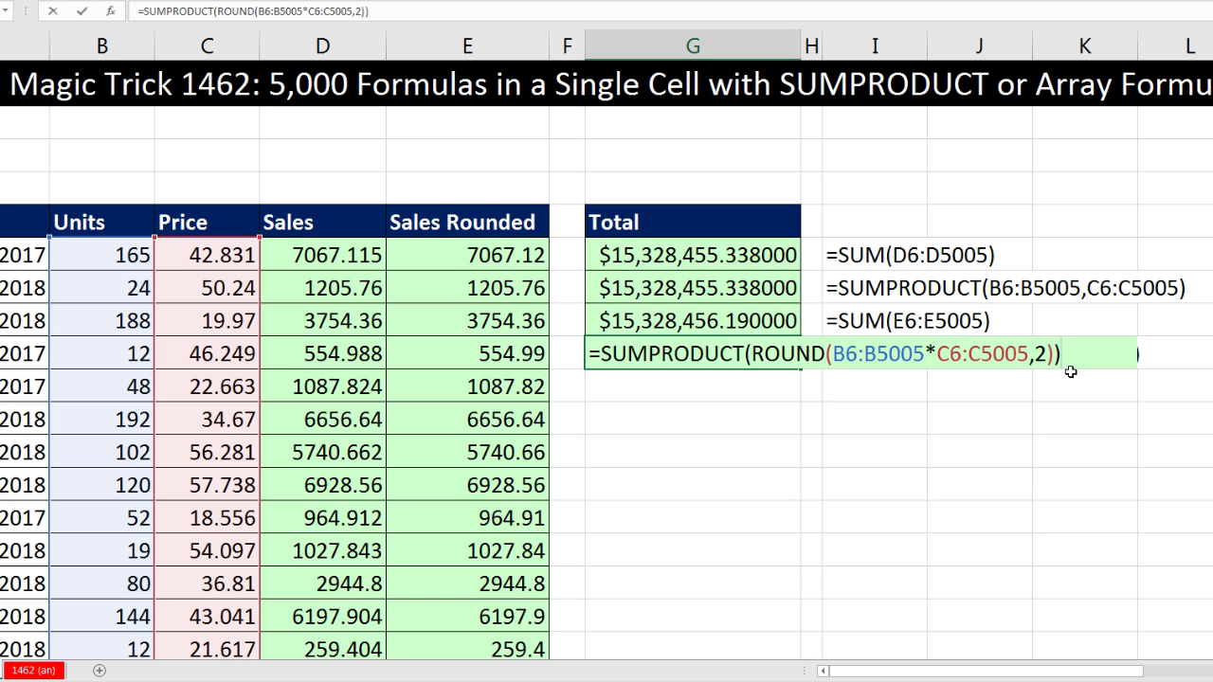
key(Return)
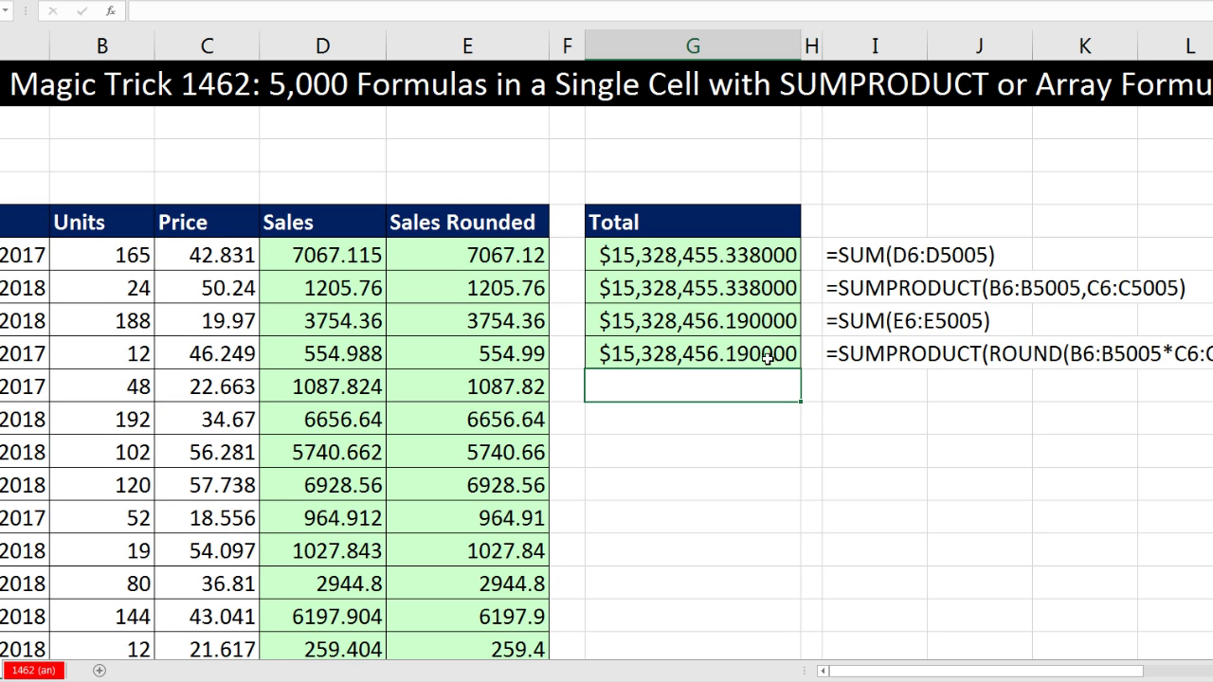
Inspect the formulas in D6, G6 and G7 without changing them.
click(360, 263)
key(F2)
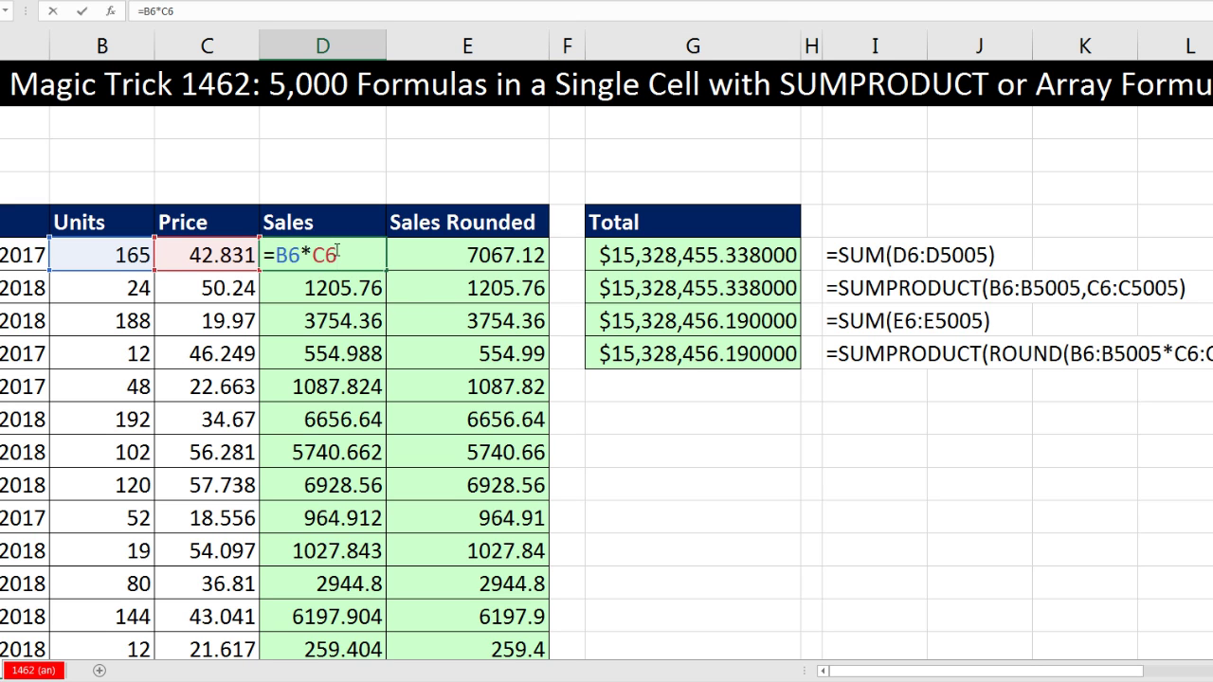
key(Escape)
click(650, 258)
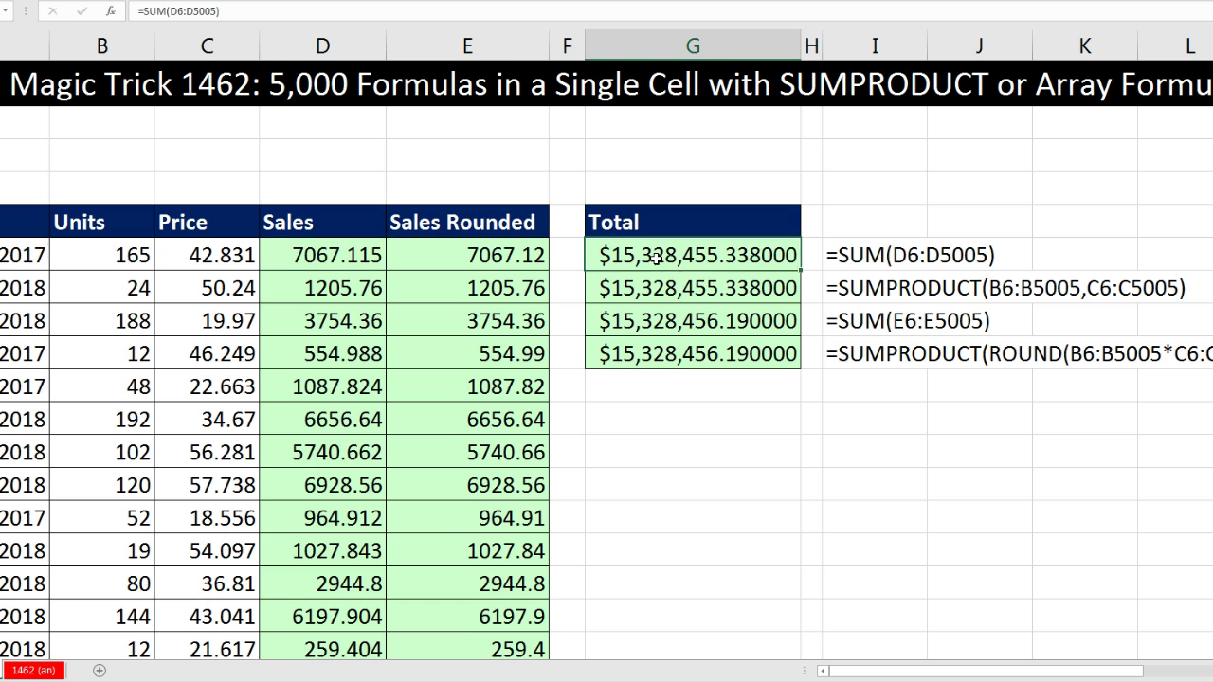
key(F2)
key(Escape)
click(652, 290)
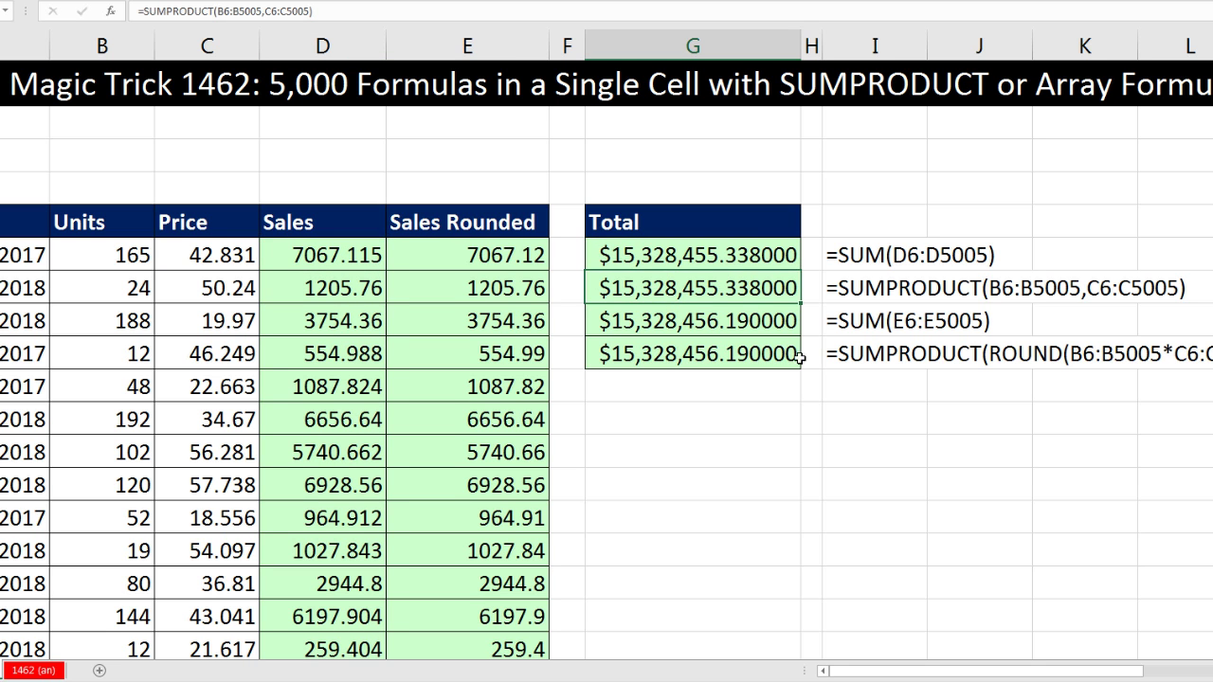
key(F2)
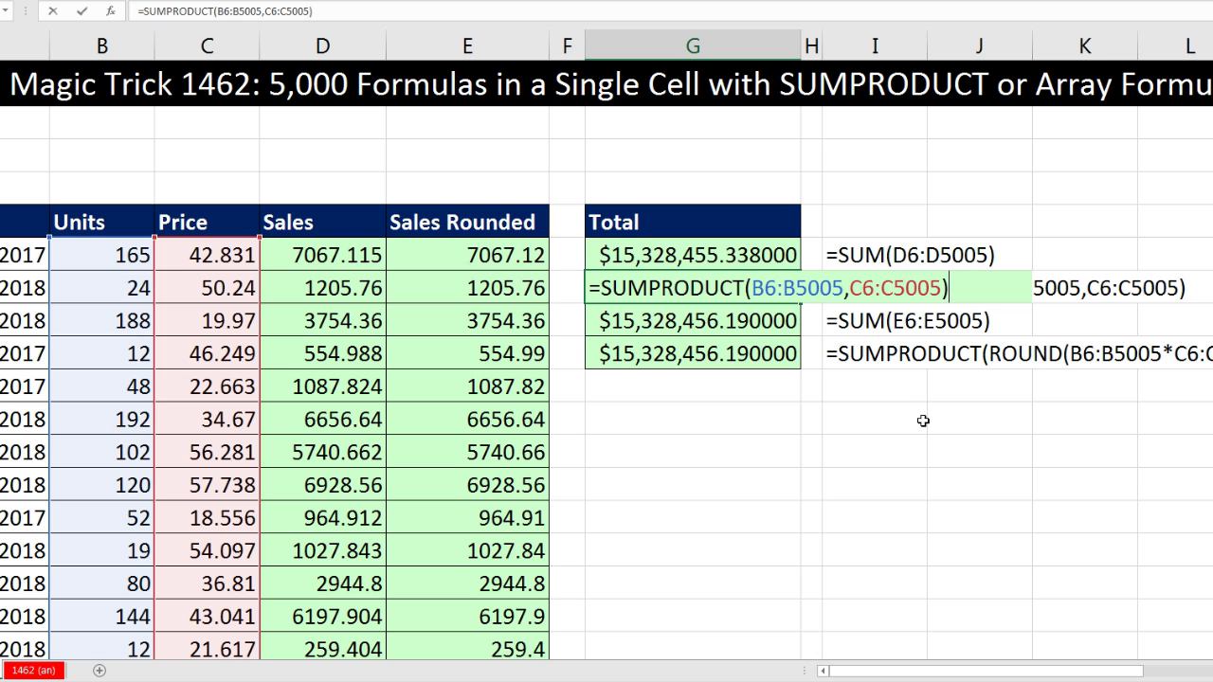
key(Escape)
Inspect E6's ROUND and G8's SUM formulas, then reopen G9's SUMPRODUCT formula.
double_click(499, 258)
key(Escape)
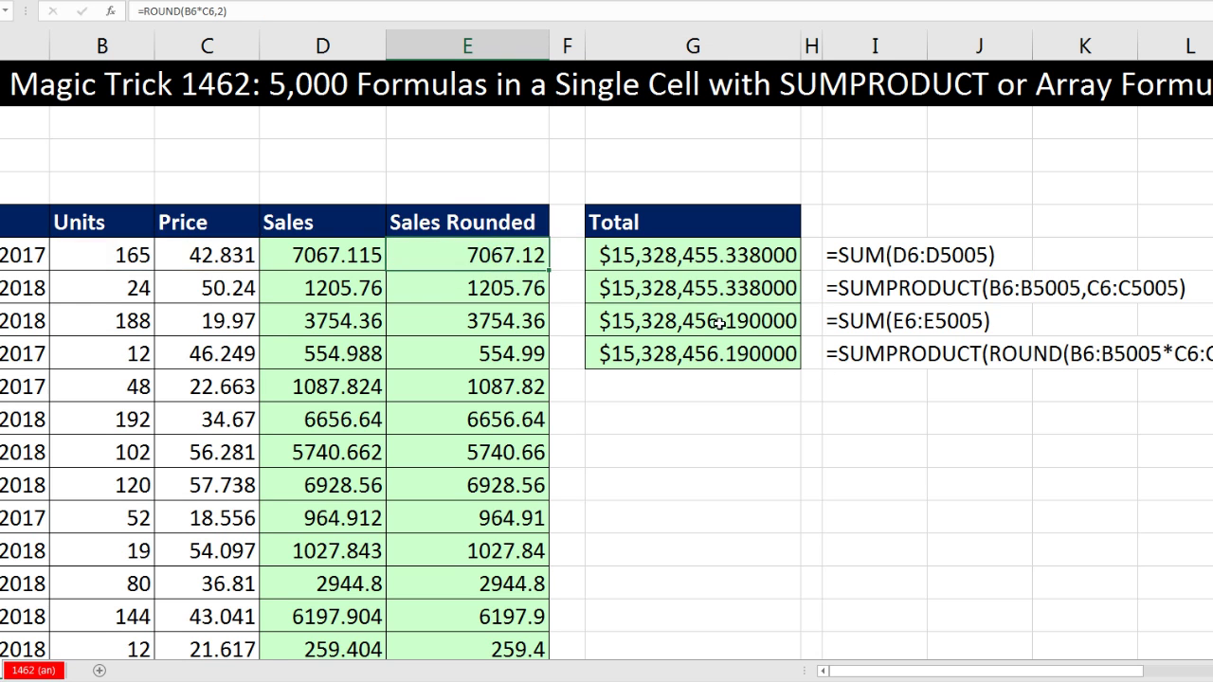
click(721, 323)
double_click(721, 323)
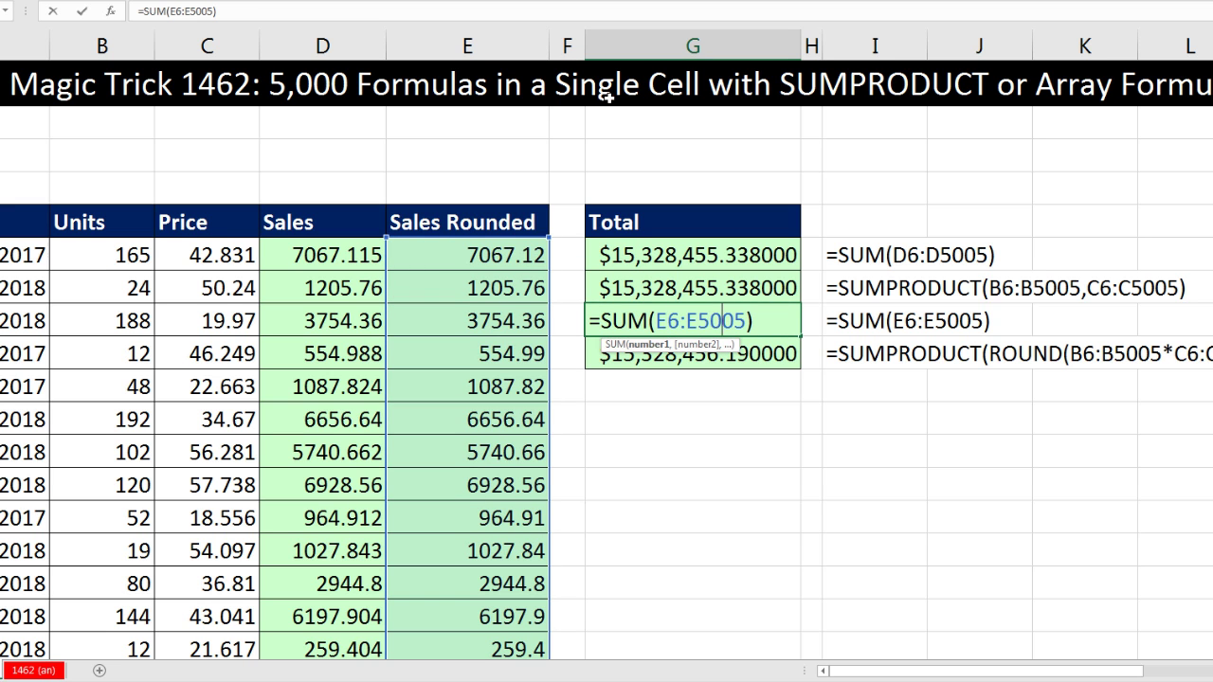
key(Escape)
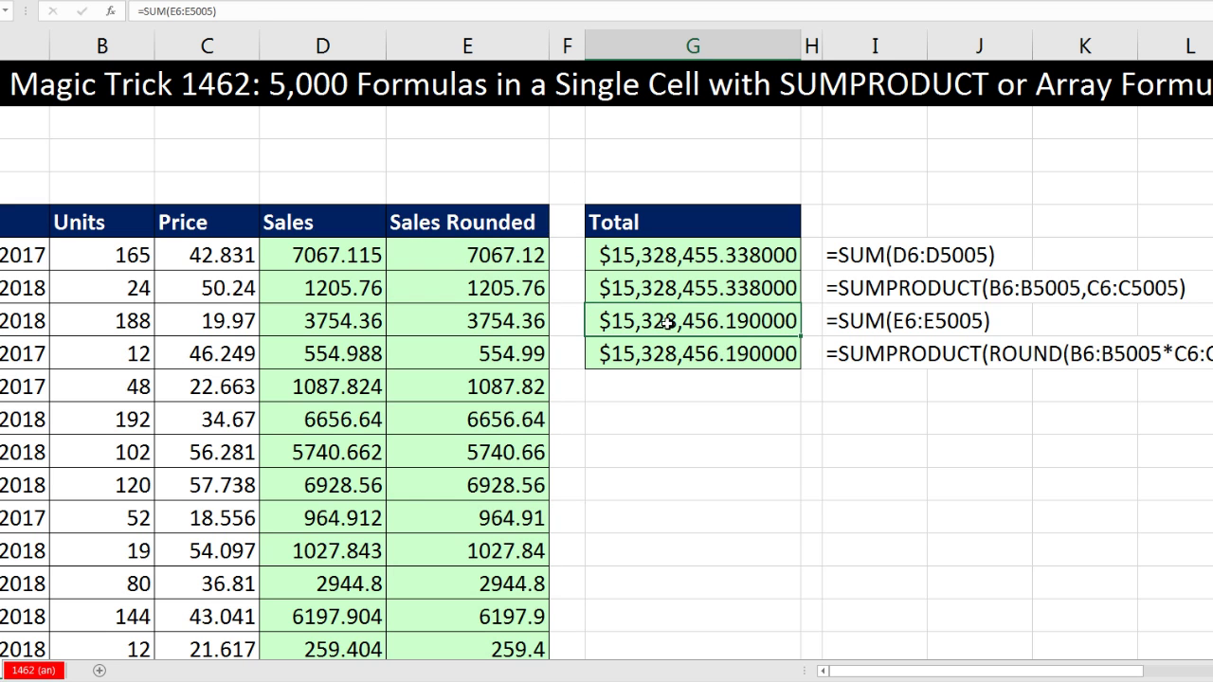
click(673, 358)
key(F2)
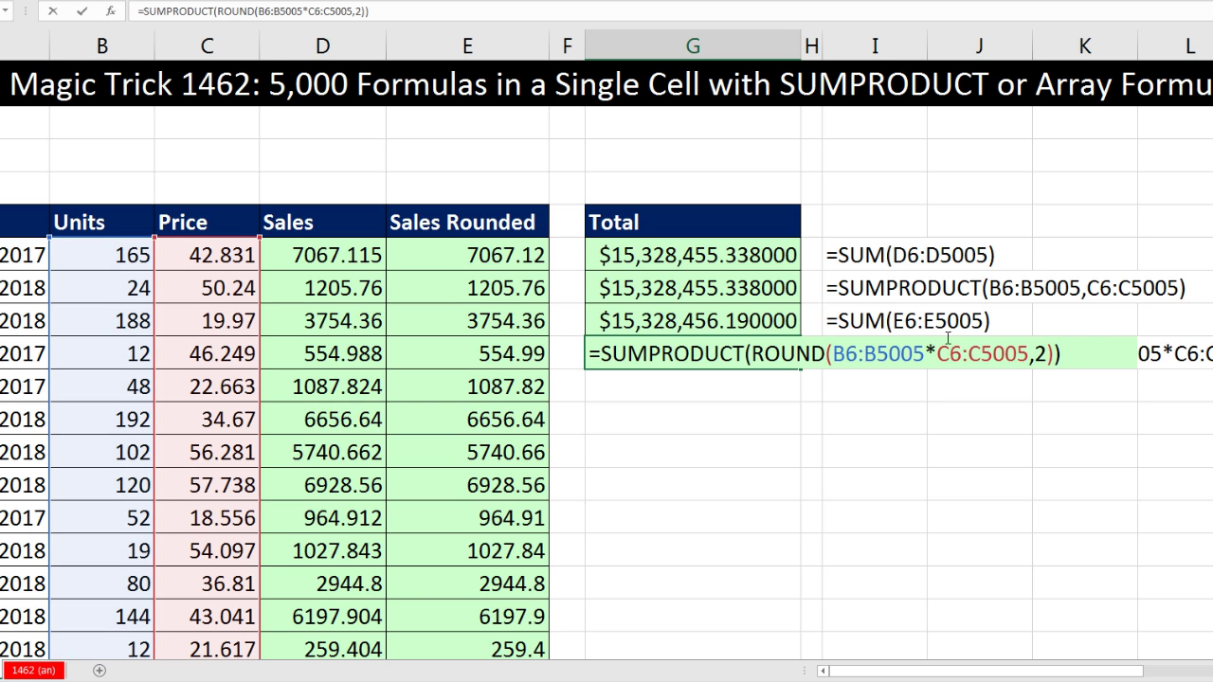
drag(926, 353, 936, 354)
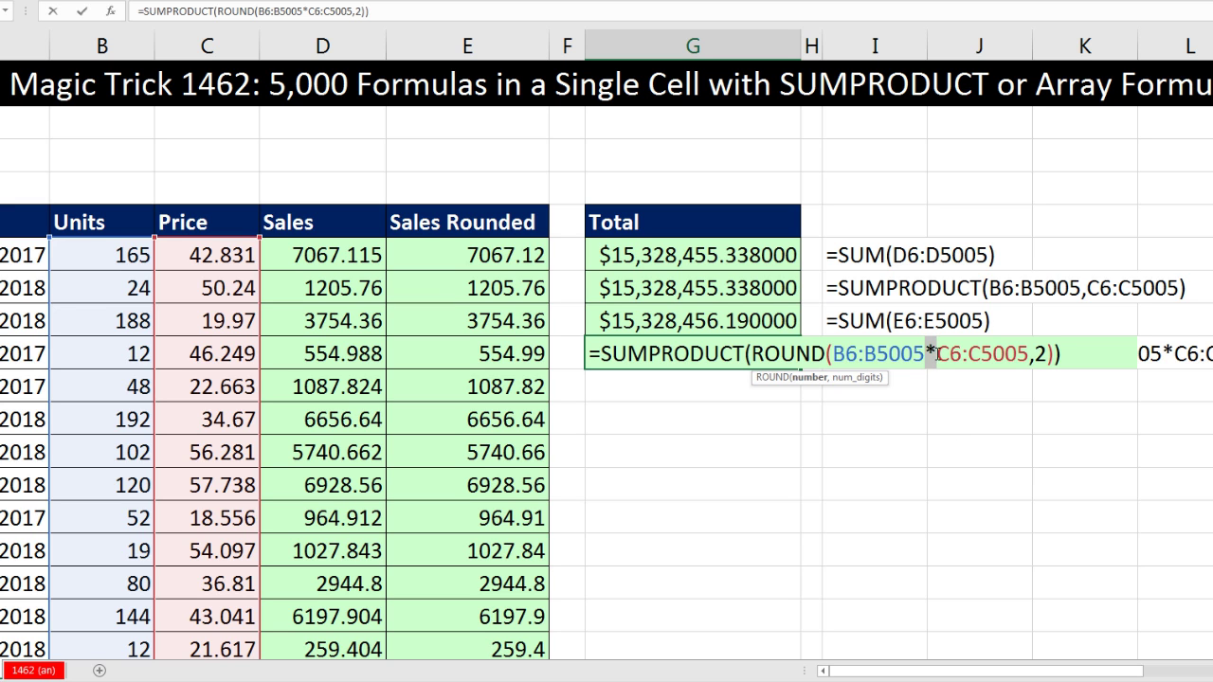
drag(833, 354, 1030, 353)
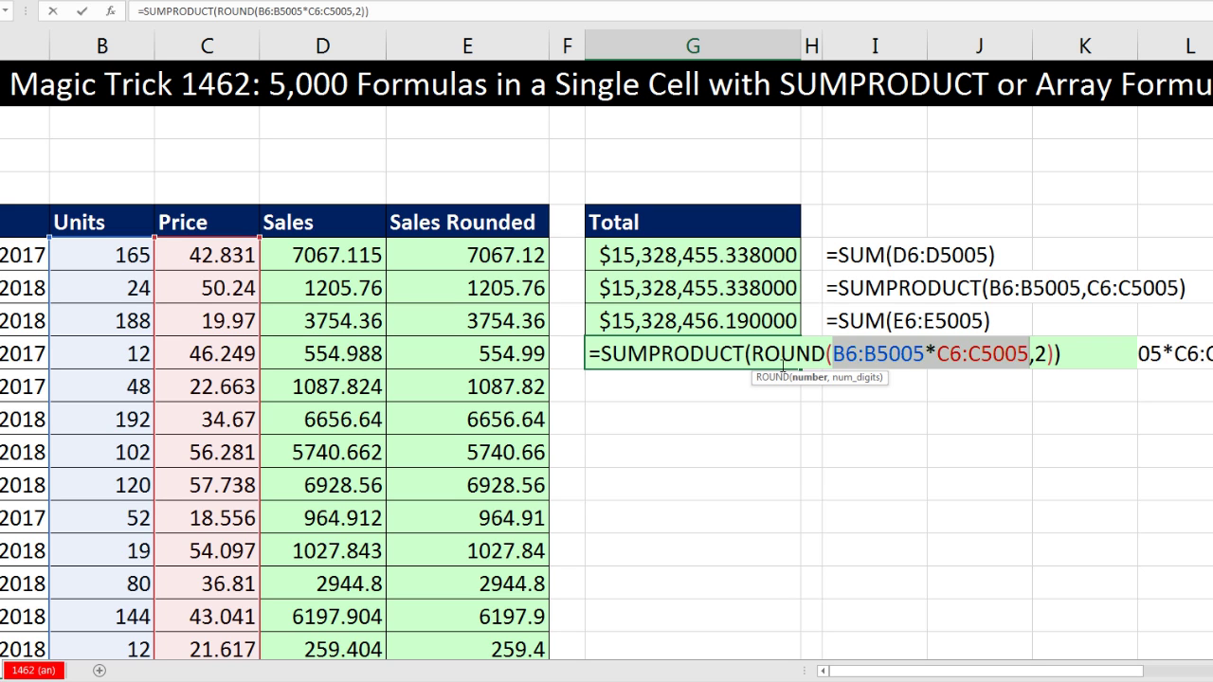
click(753, 357)
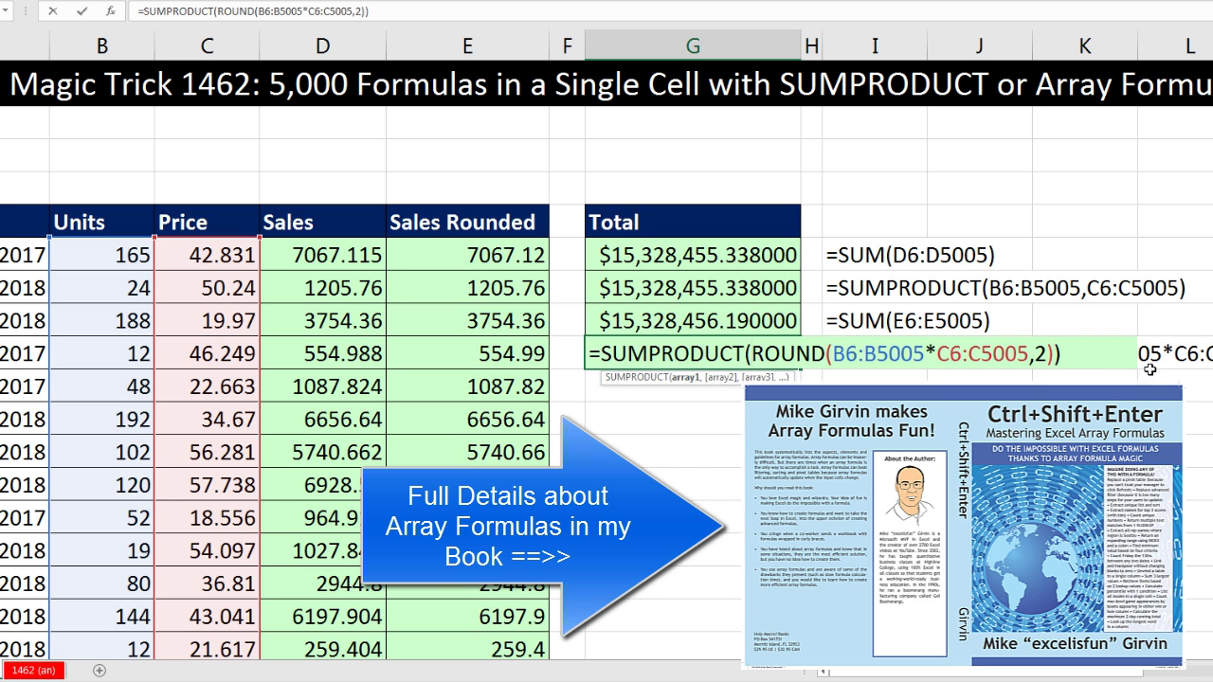
key(Return)
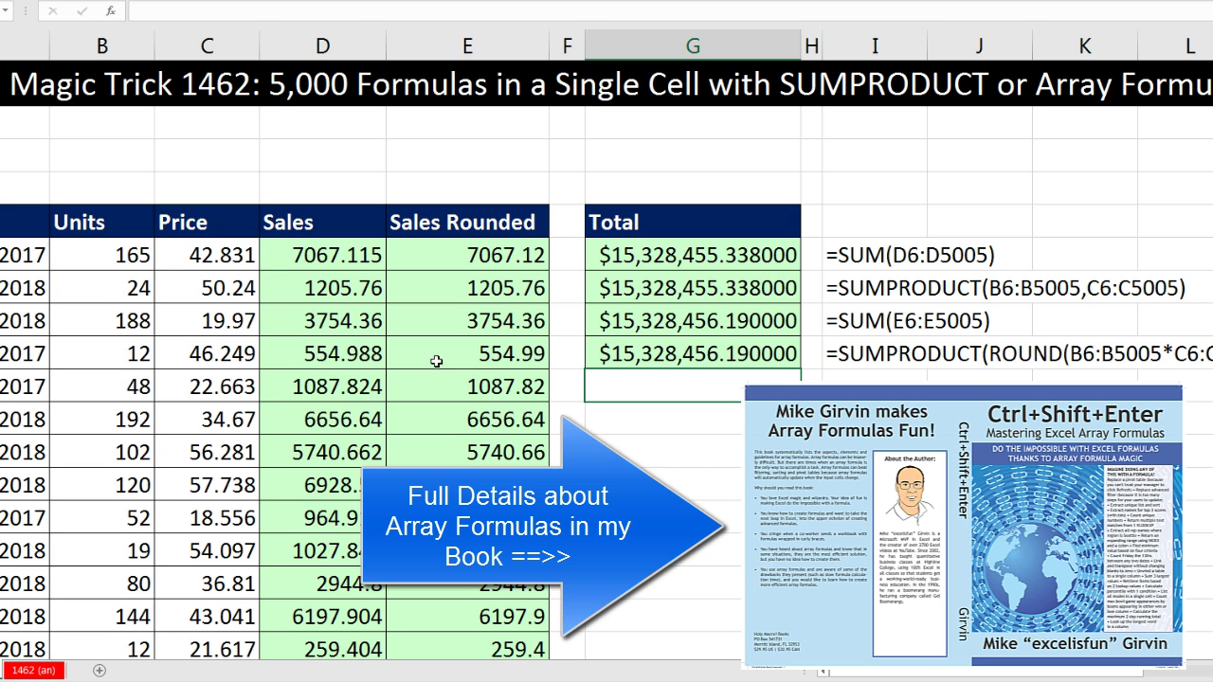
click(670, 359)
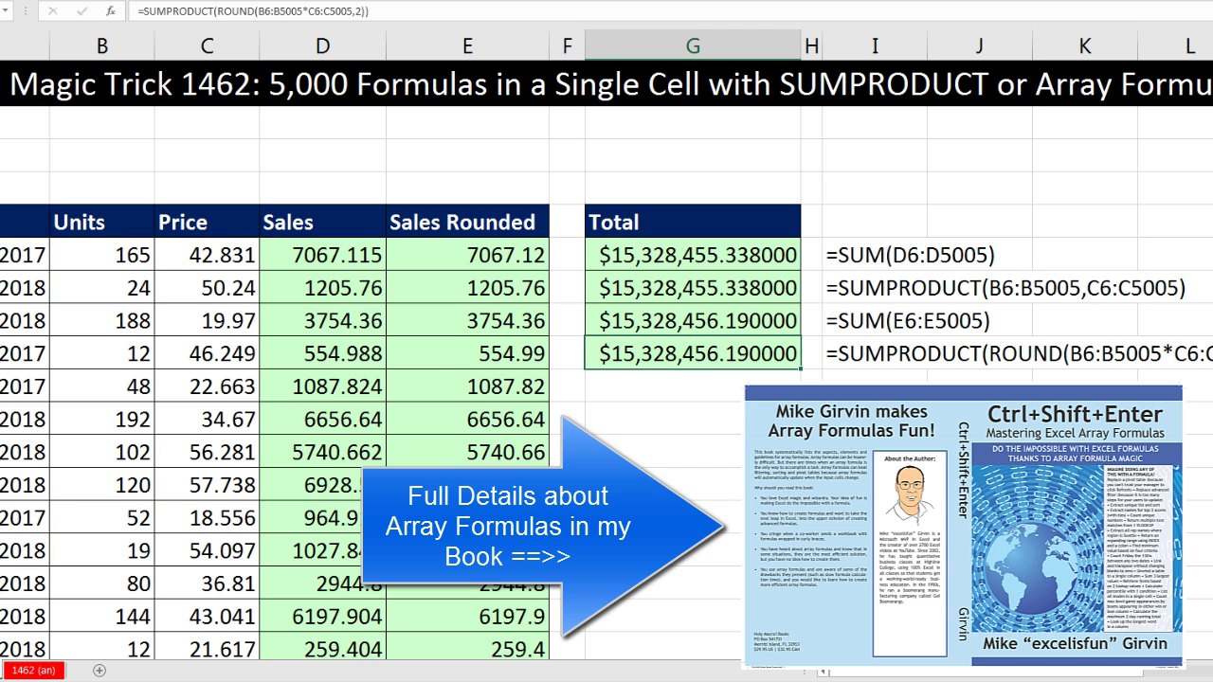
key(F2)
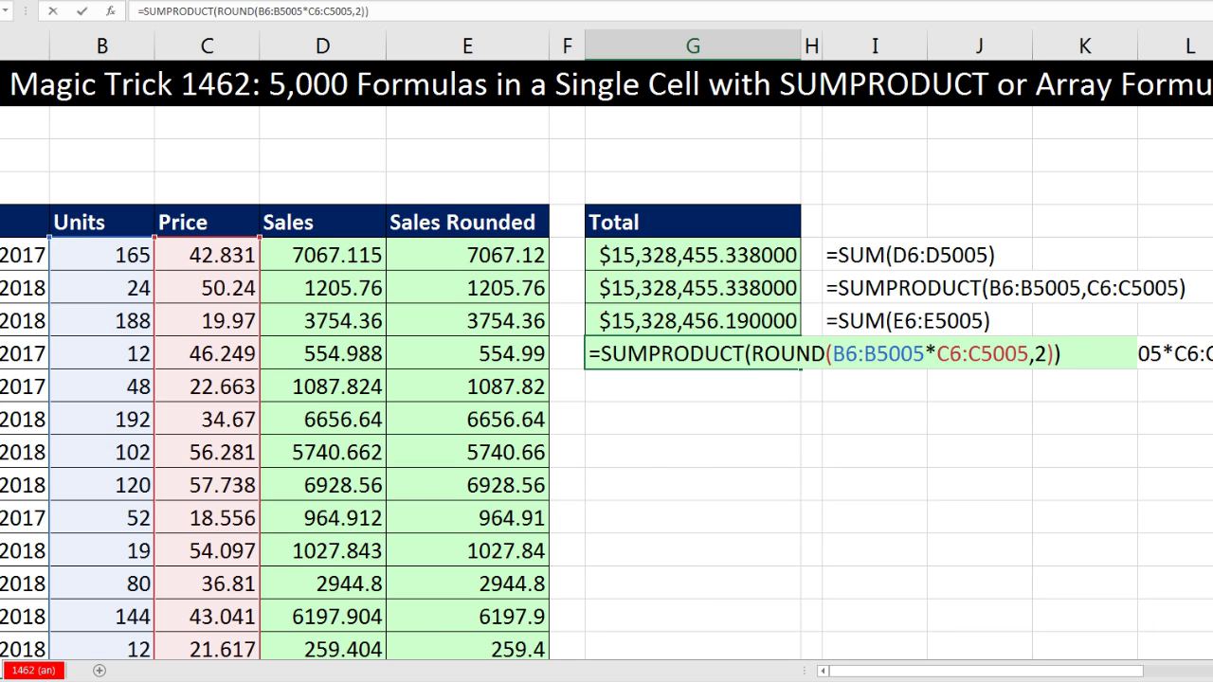